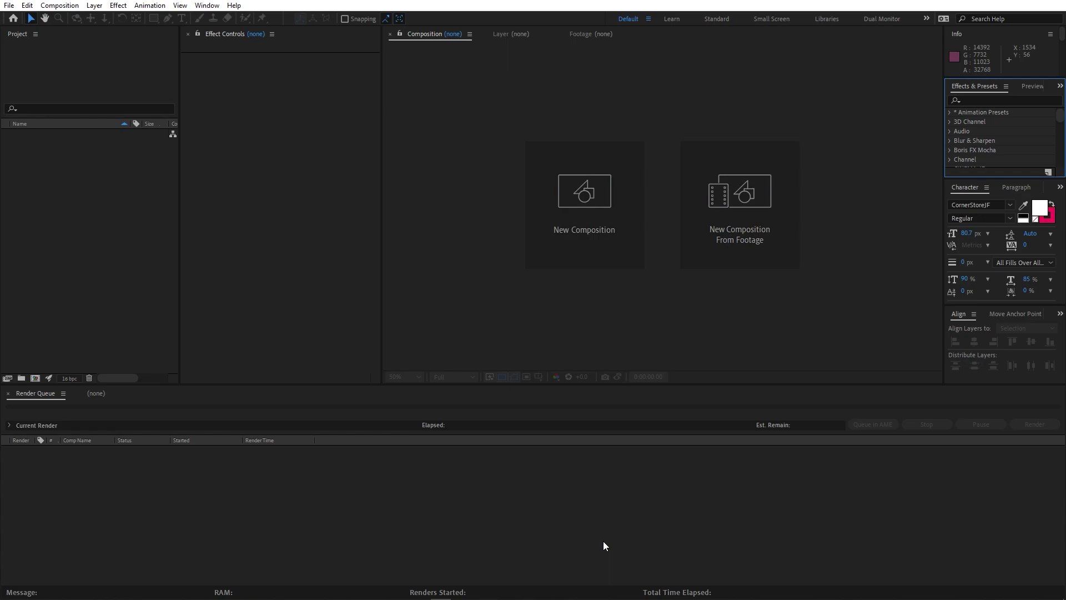
# Step: Create a 1920 x 1080 px, 30 fps, 10-second composition named Main
pyautogui.click(572, 214)
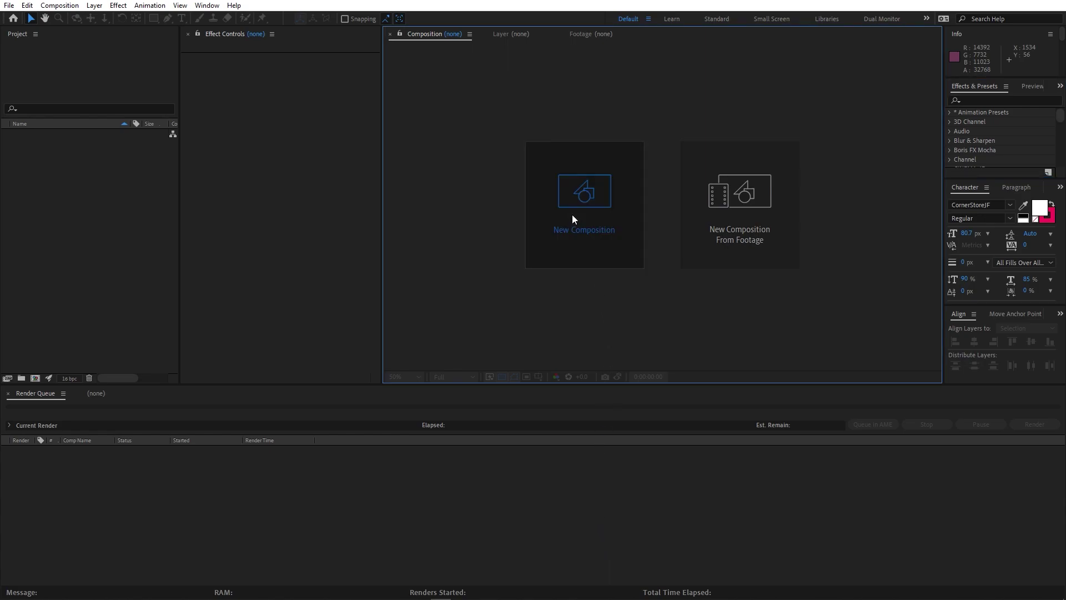
pyautogui.write('Main')
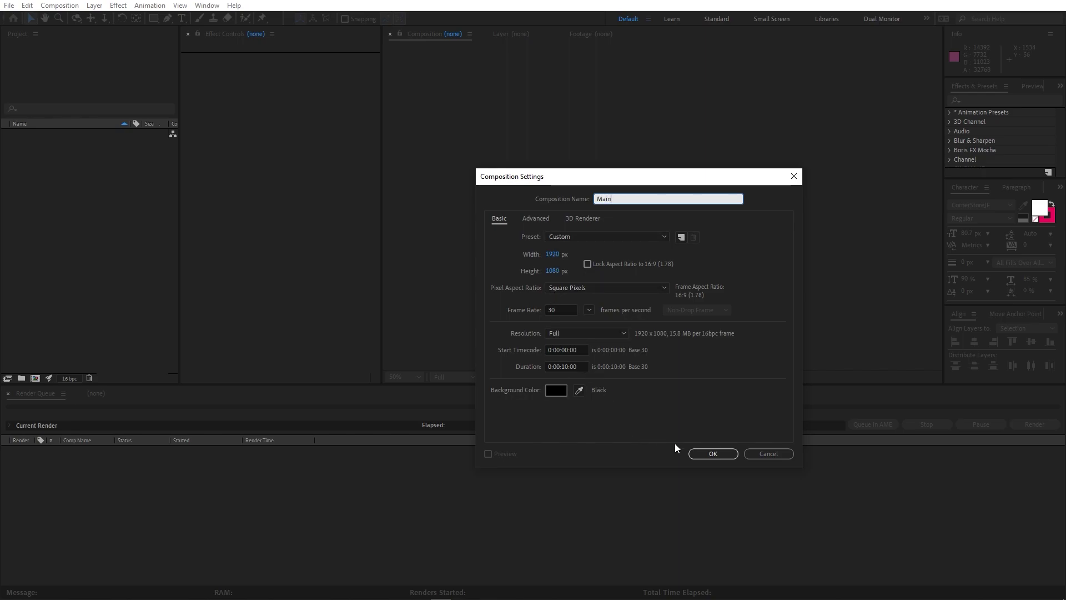
pyautogui.click(700, 452)
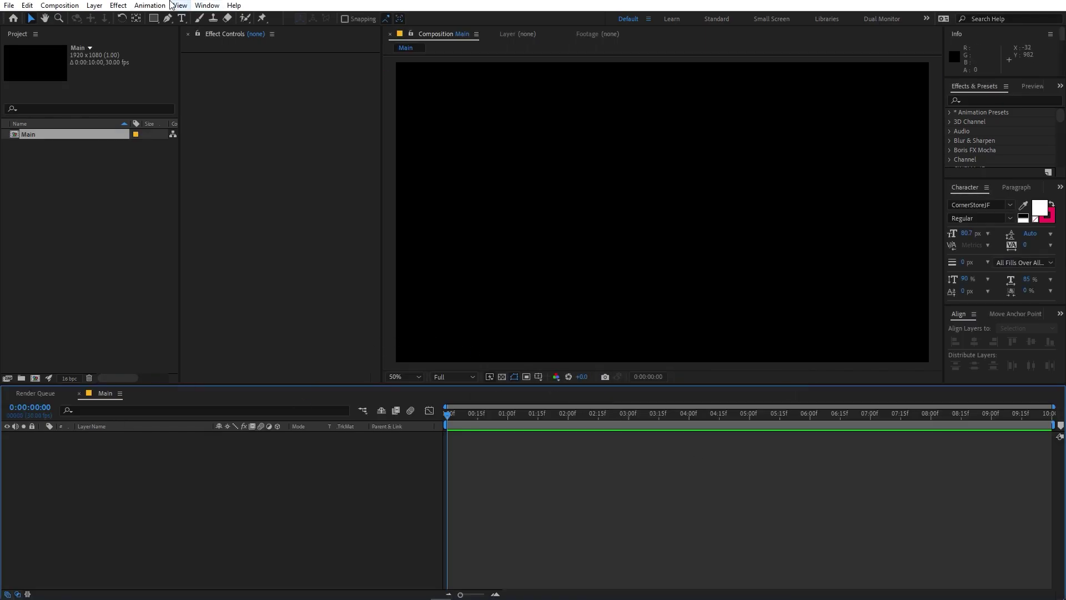
# Step: Create a second composition named Text main with the same 1920 x 1080 px, 10-second settings
pyautogui.click(75, 5)
pyautogui.click(86, 18)
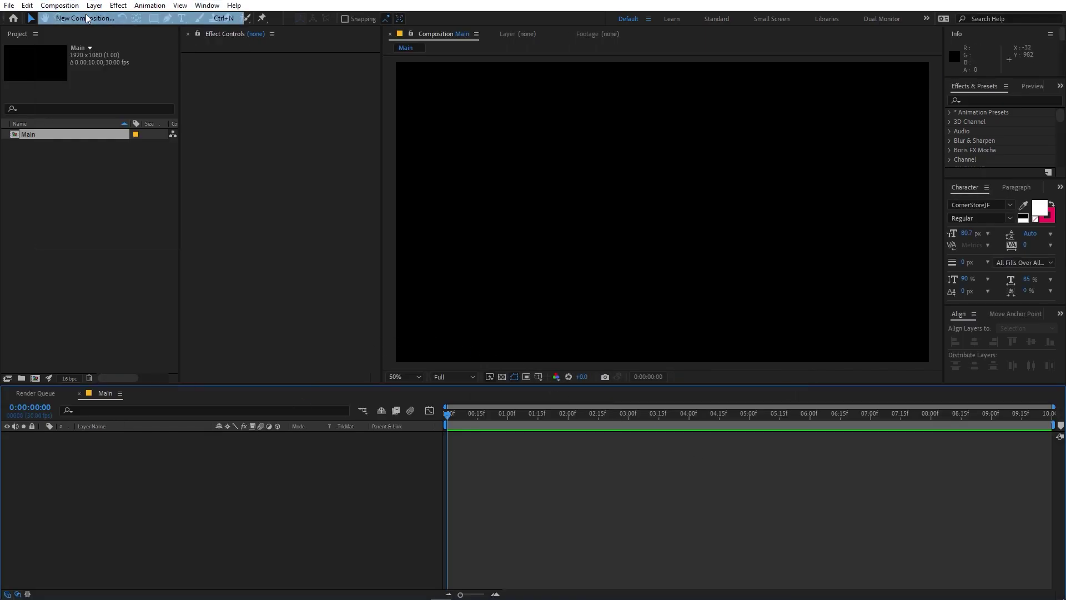
pyautogui.write('Text main')
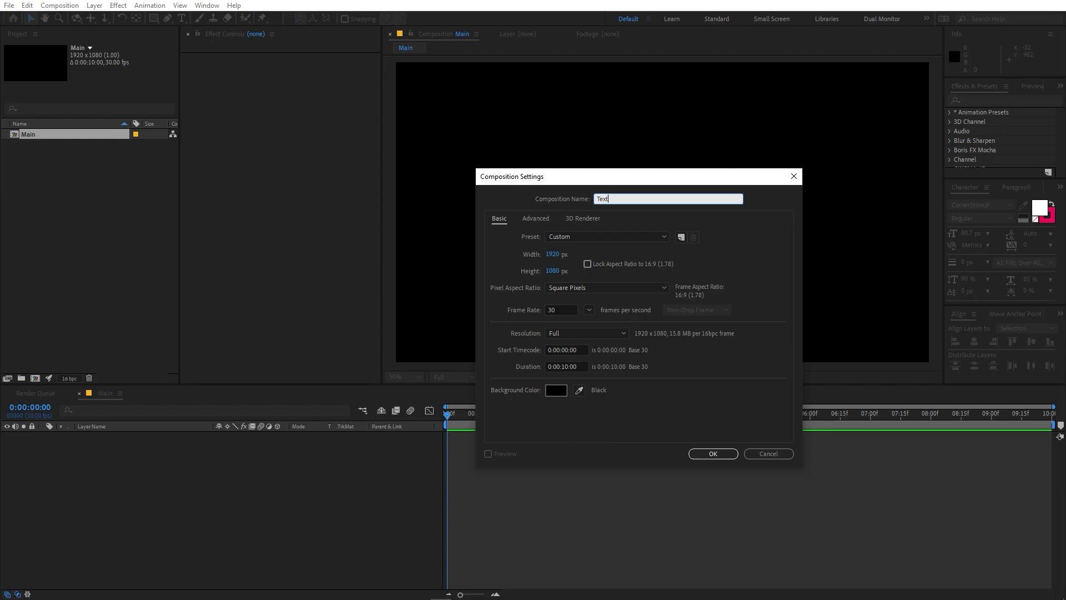
pyautogui.click(719, 452)
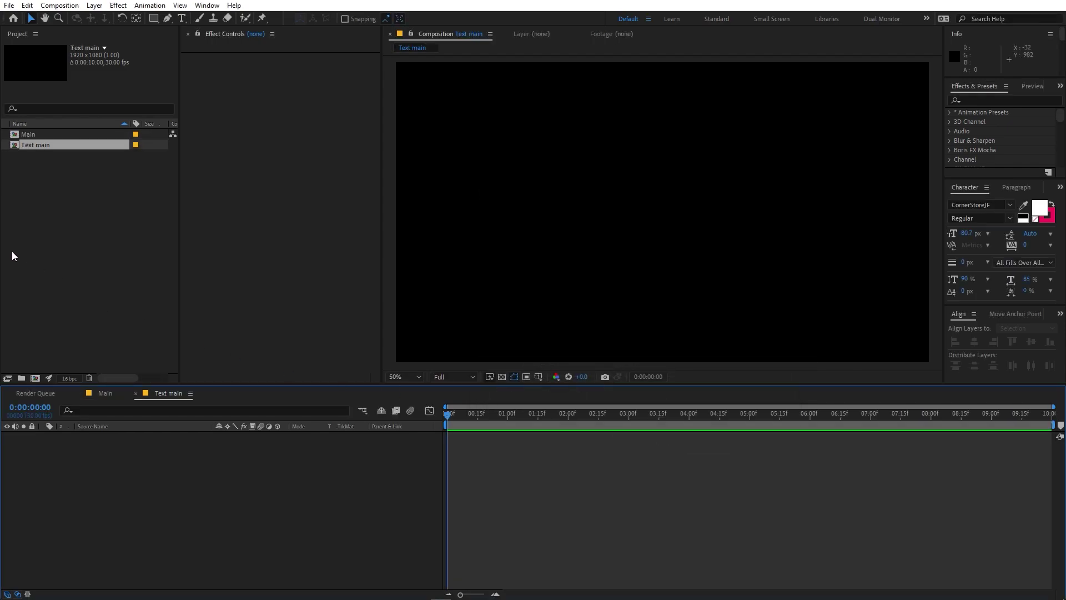
# Step: Create a third composition named Text Outline with the same 1920 x 1080 px, 10-second settings
pyautogui.click(67, 6)
pyautogui.click(70, 18)
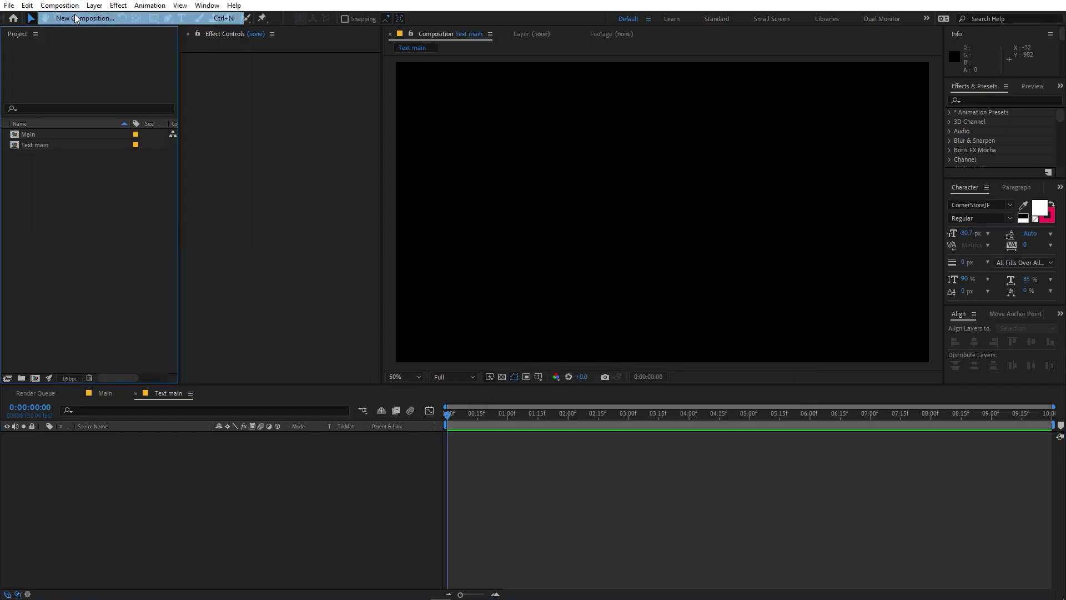
pyautogui.write('Text Outline')
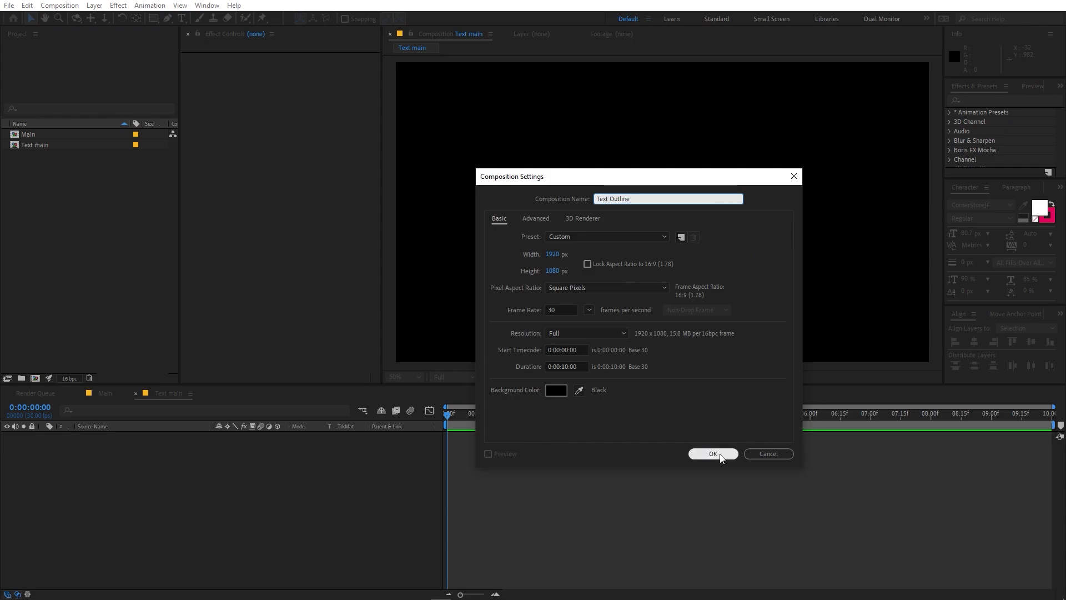
pyautogui.click(716, 454)
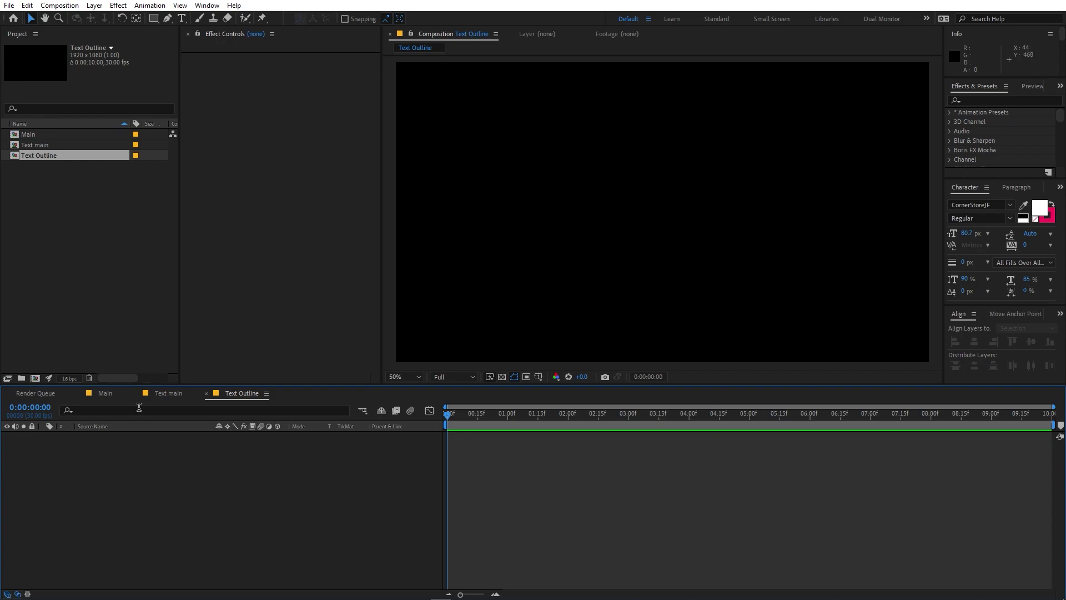
# Step: Add a text layer reading "Candy" to the Text main composition
pyautogui.click(164, 393)
pyautogui.click(125, 288)
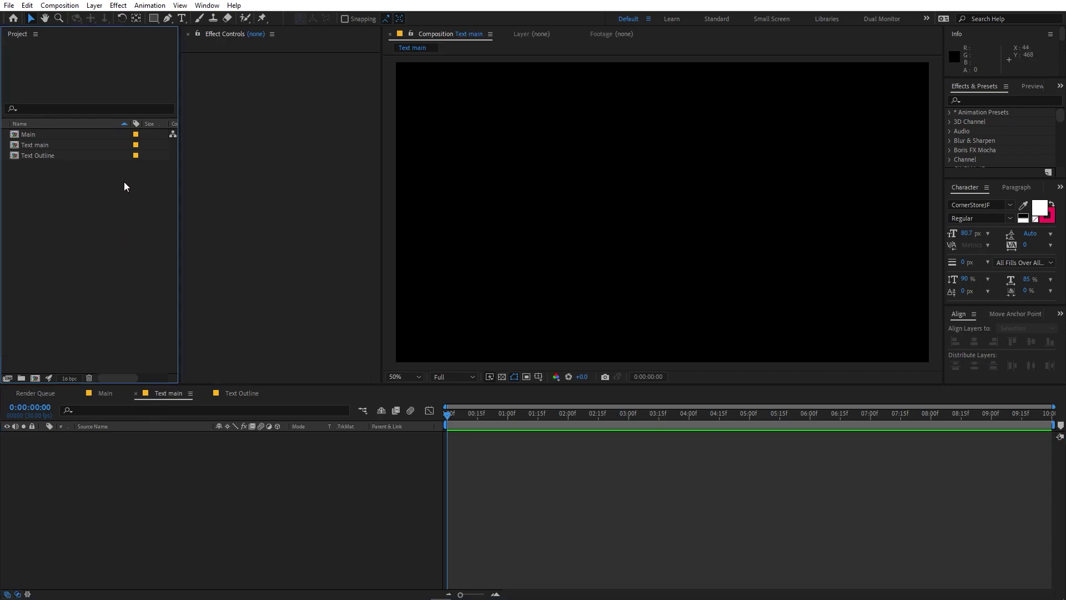
pyautogui.click(183, 19)
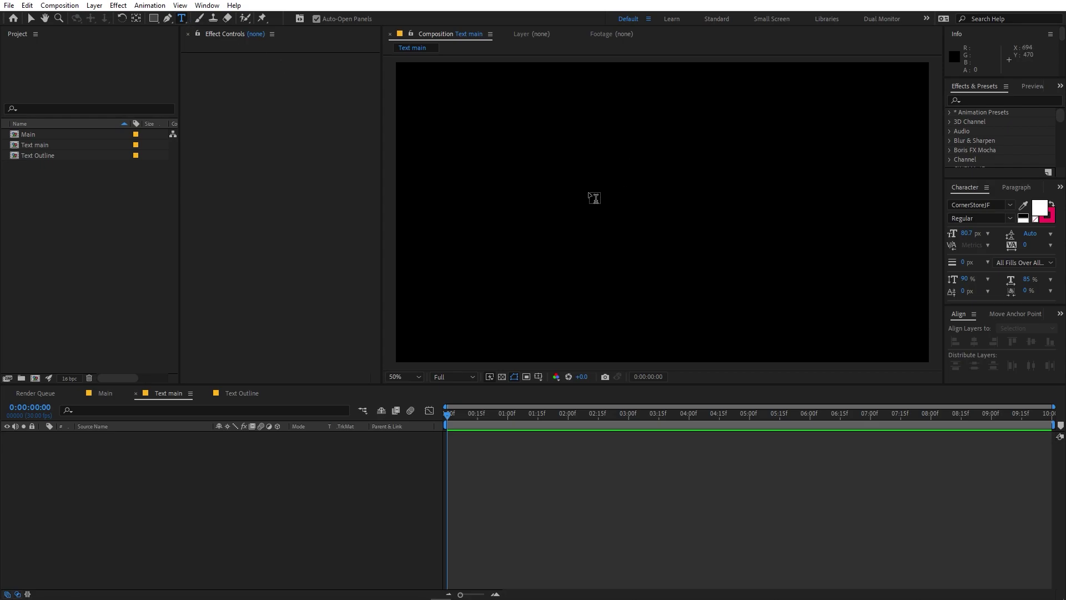
pyautogui.click(592, 194)
pyautogui.write('Candy')
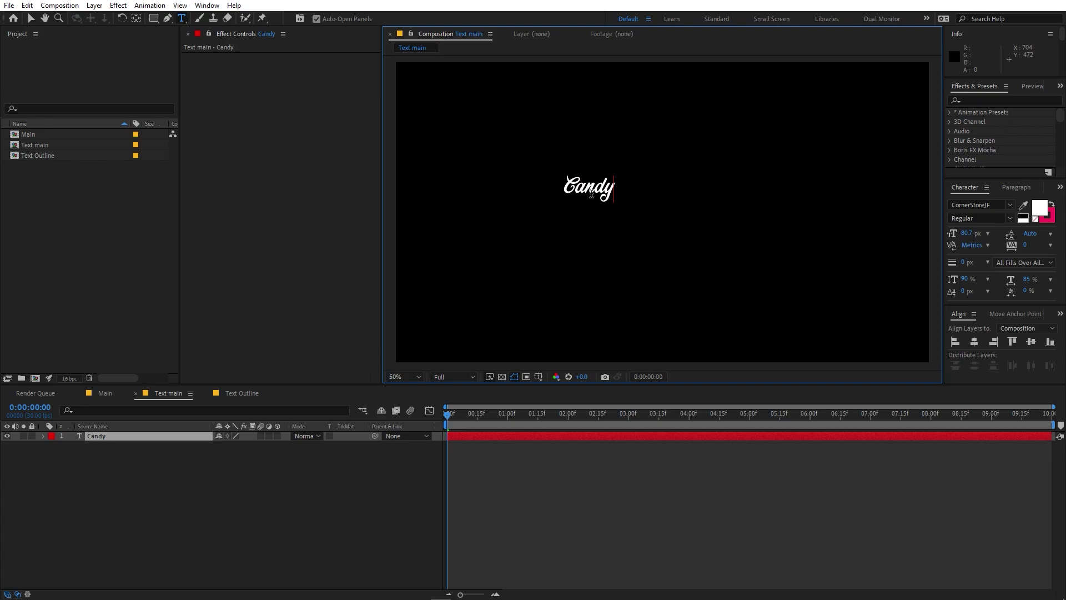
pyautogui.hotkey('ctrl', 'a')
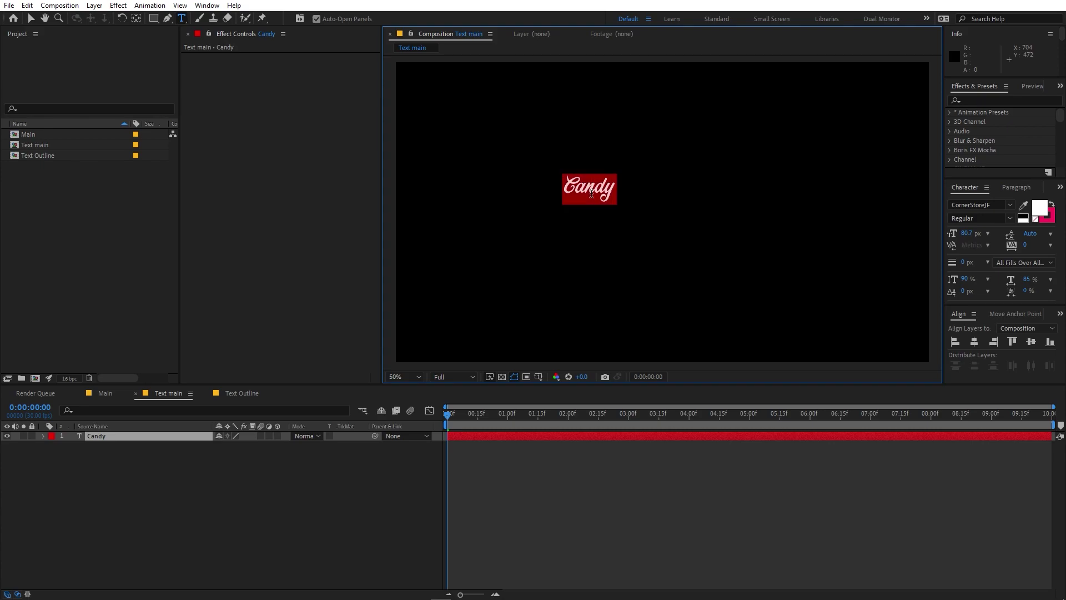
# Step: Set the Candy text layer's scale to 500%
pyautogui.click(115, 439)
pyautogui.press('s')
pyautogui.click(232, 447)
pyautogui.write('500')
pyautogui.press('Return')
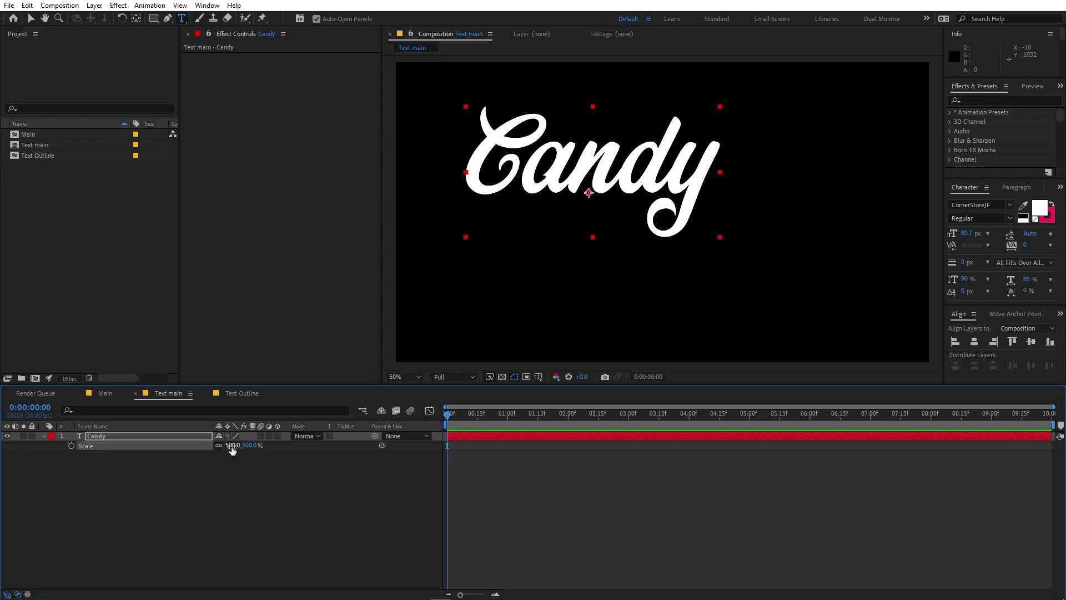
pyautogui.press('s')
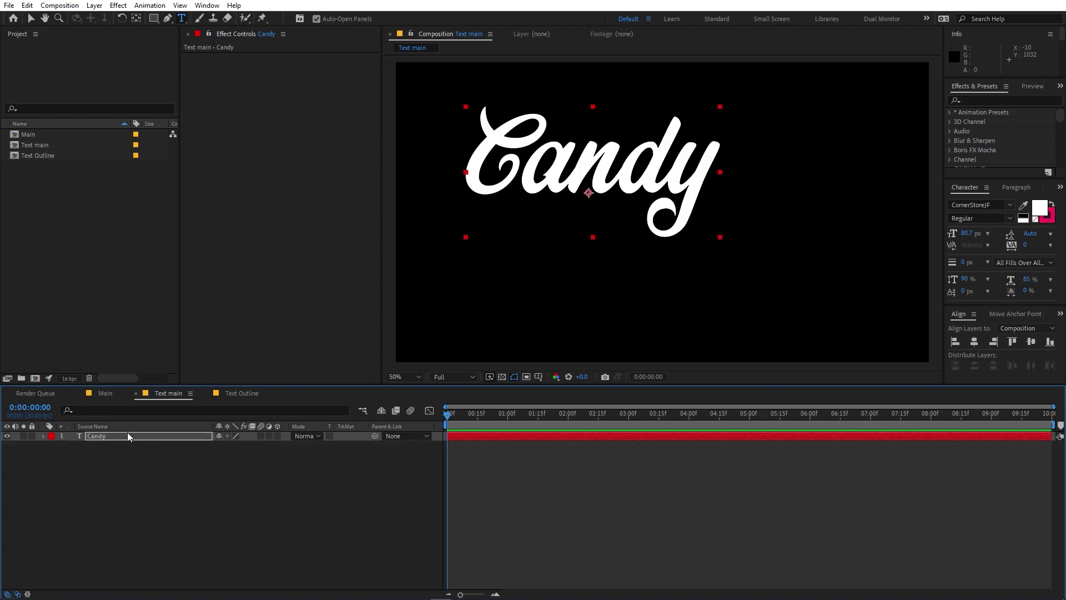
pyautogui.press('Return')
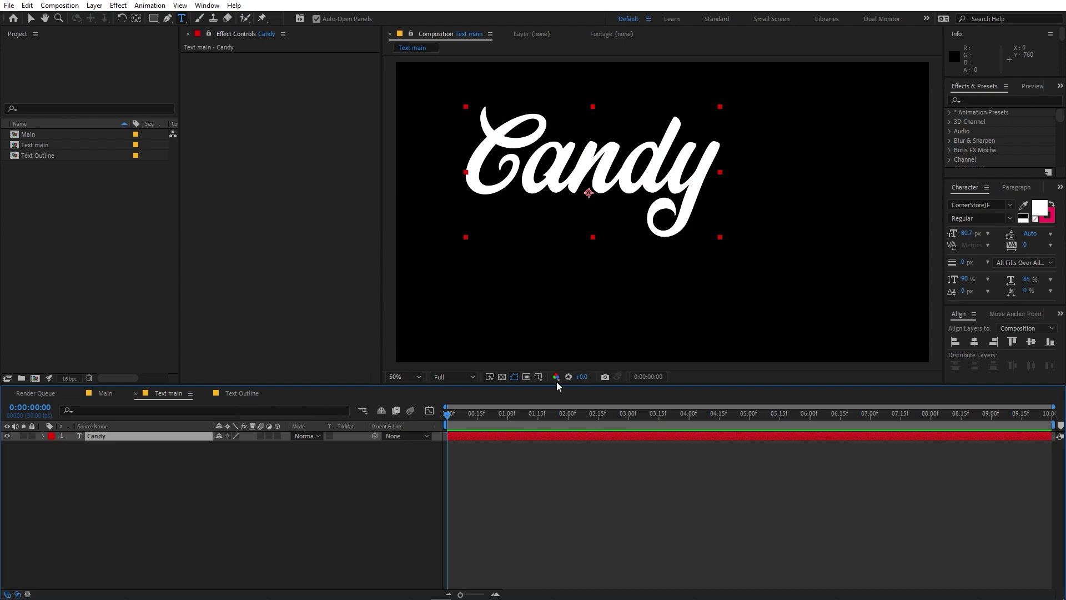
# Step: Center the Candy text layer horizontally and vertically in the composition
pyautogui.click(975, 343)
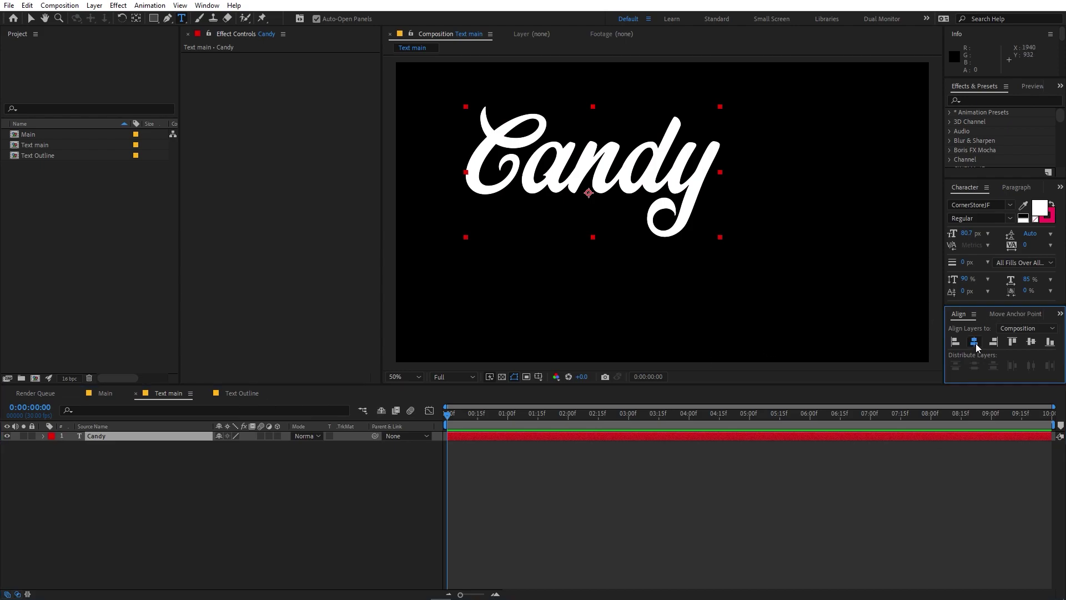
pyautogui.click(1031, 342)
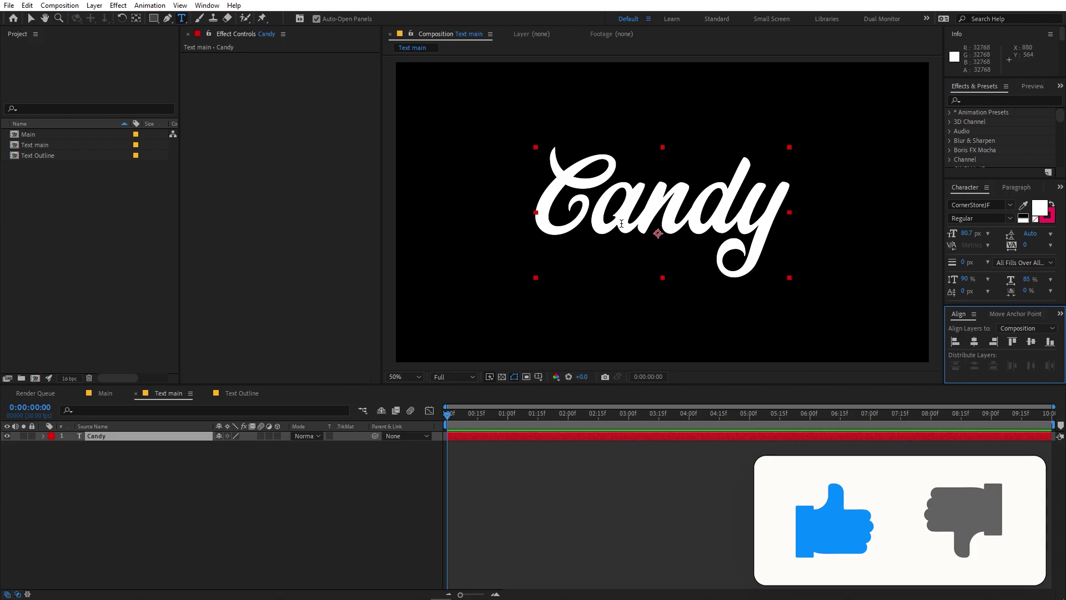
pyautogui.click(268, 501)
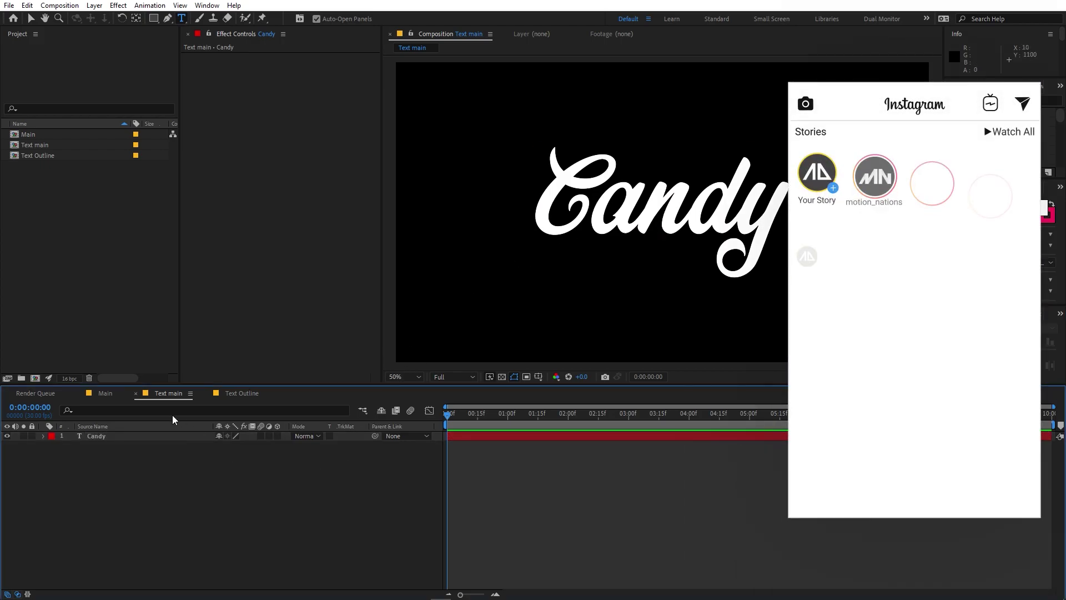
# Step: Copy the Candy text layer from Text main into the Text Outline composition
pyautogui.click(126, 438)
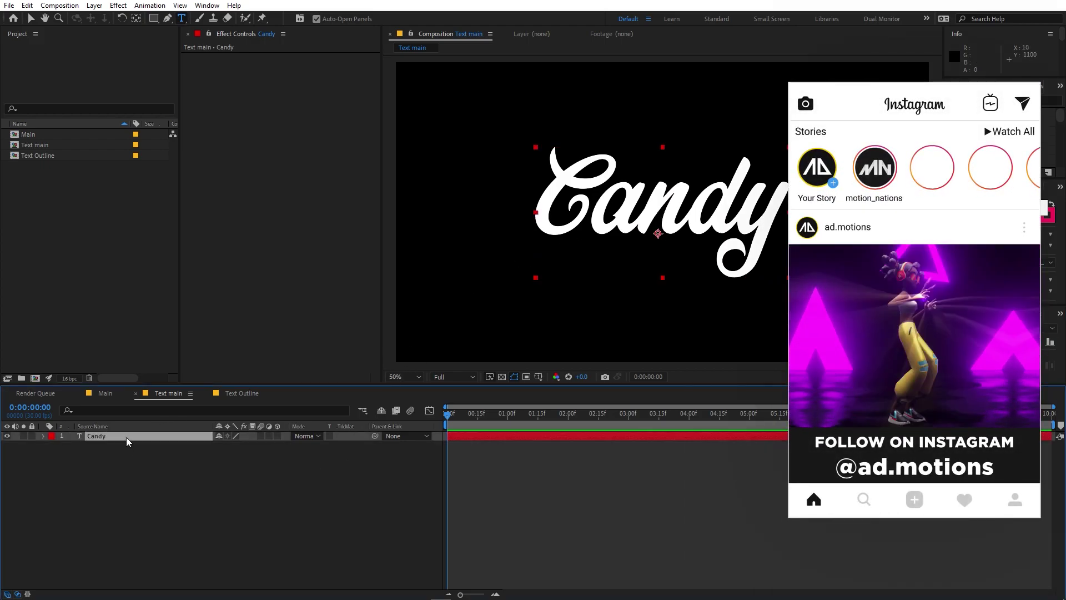
pyautogui.click(237, 398)
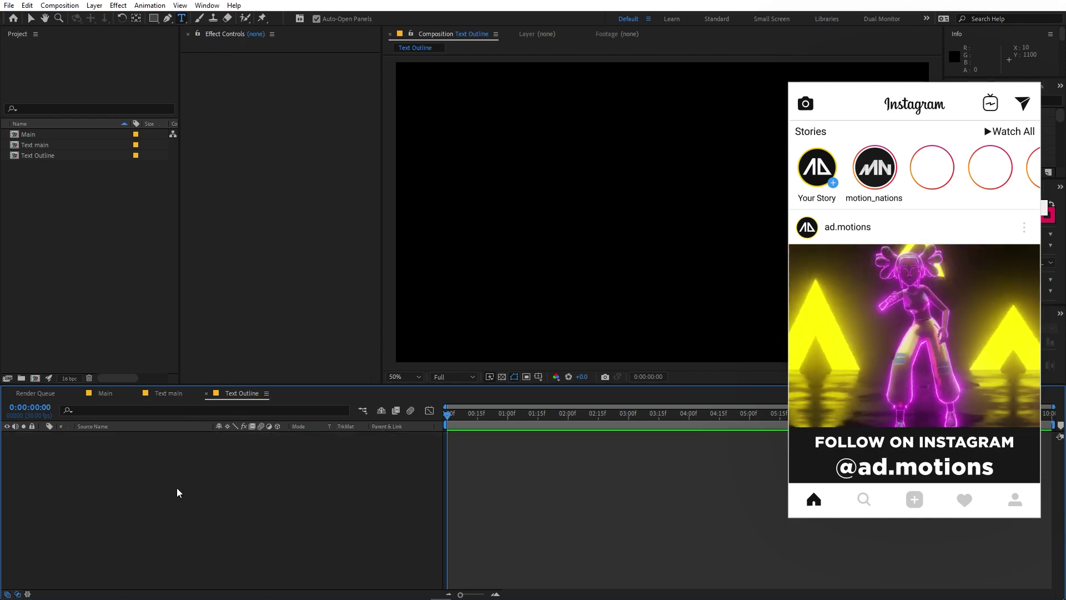
pyautogui.hotkey('ctrl', 'v')
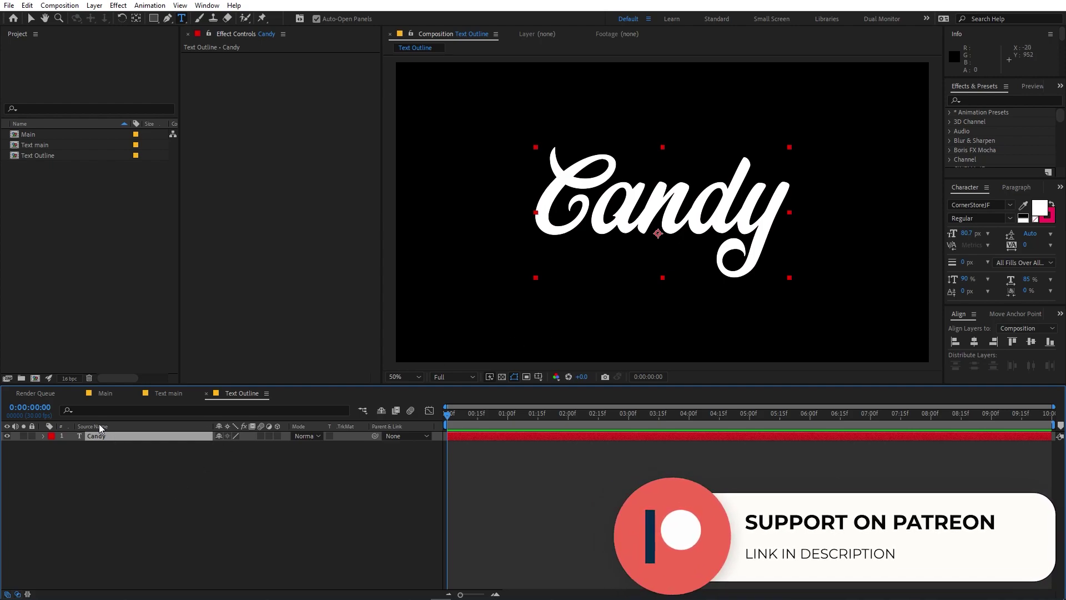
# Step: Give the Candy text in Text Outline a 7.2 px stroke with All Fills Over All Strokes
pyautogui.doubleClick(89, 435)
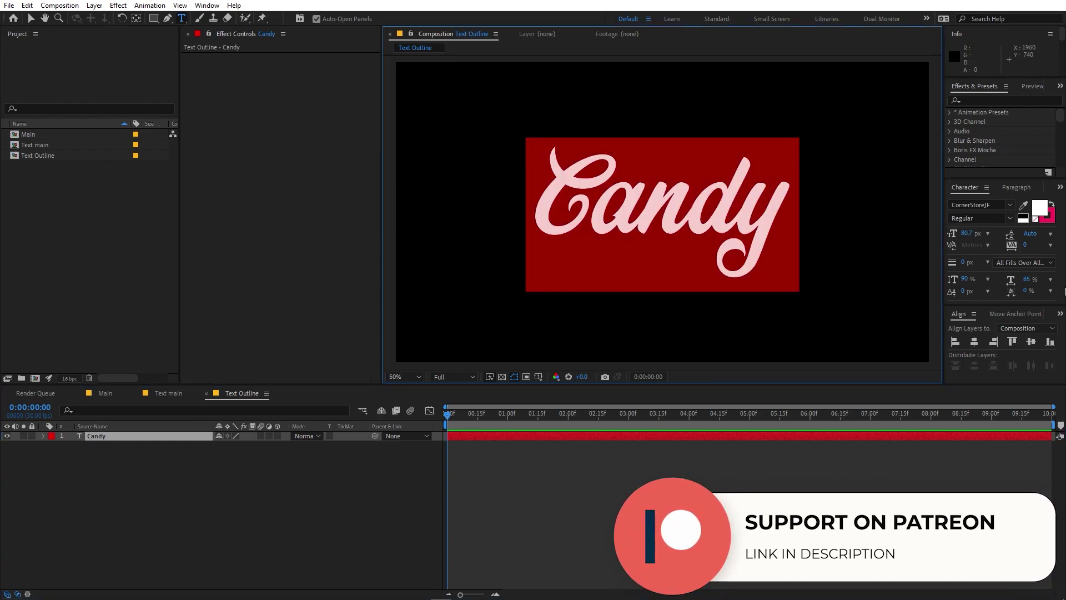
pyautogui.moveTo(963, 262); pyautogui.dragTo(967, 262)
pyautogui.click(968, 262)
pyautogui.write('7.2')
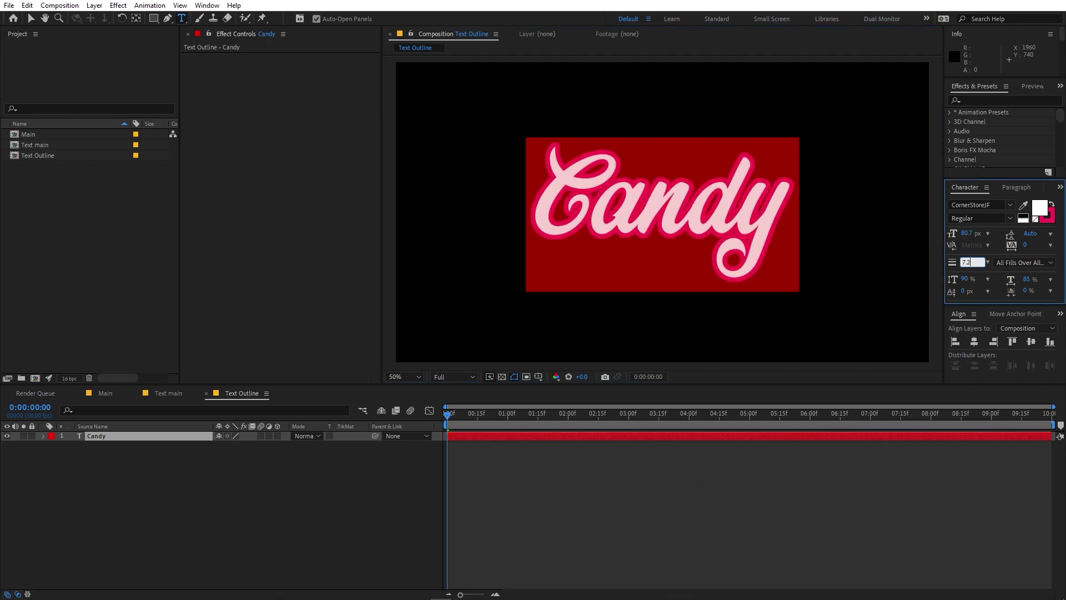
pyautogui.press('Return')
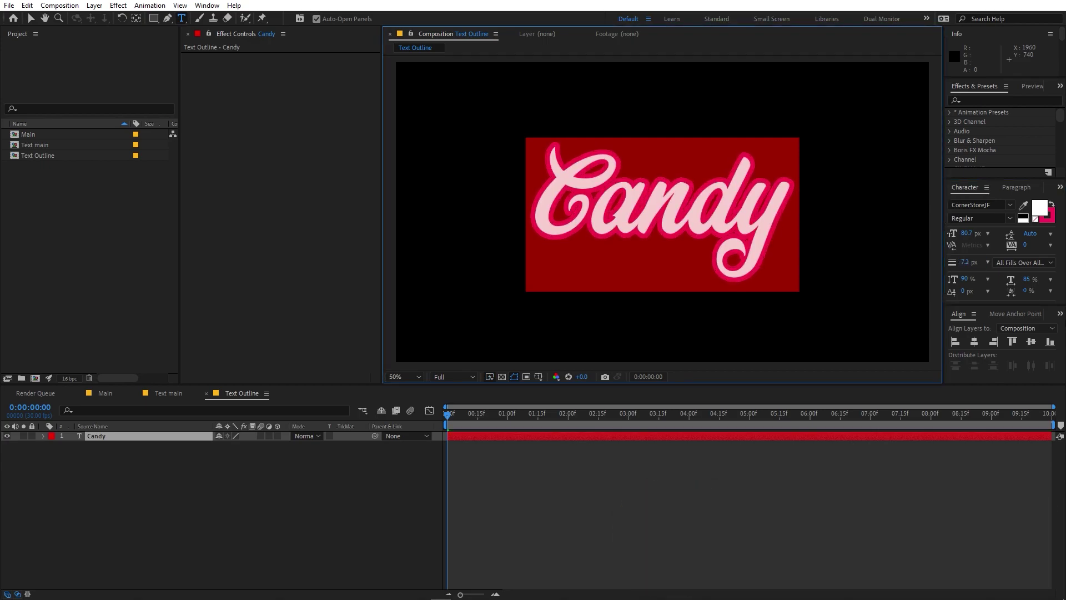
pyautogui.click(1035, 261)
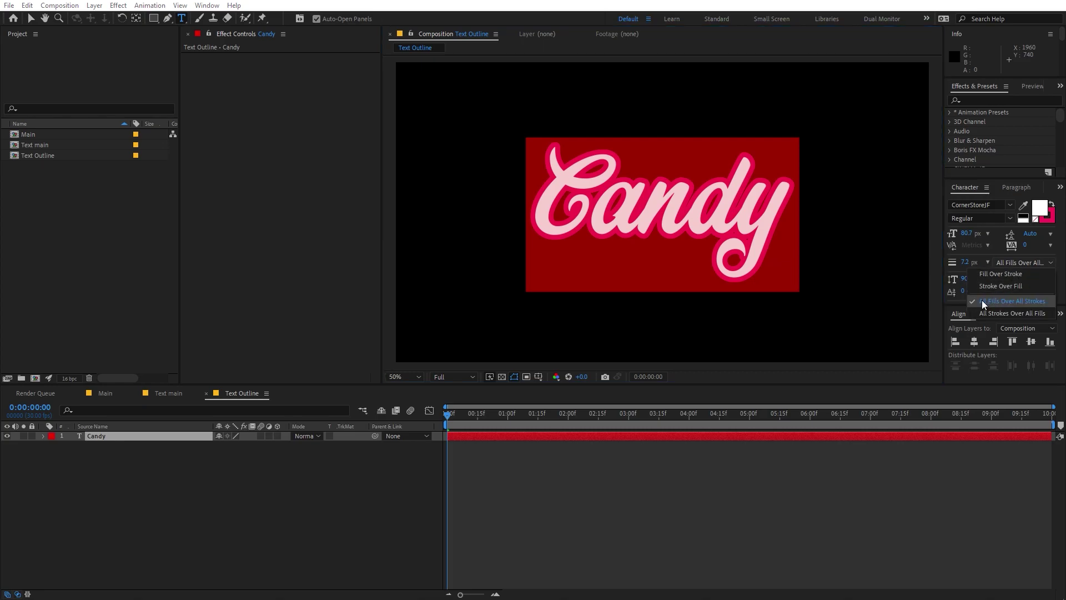
pyautogui.click(1011, 302)
pyautogui.click(640, 307)
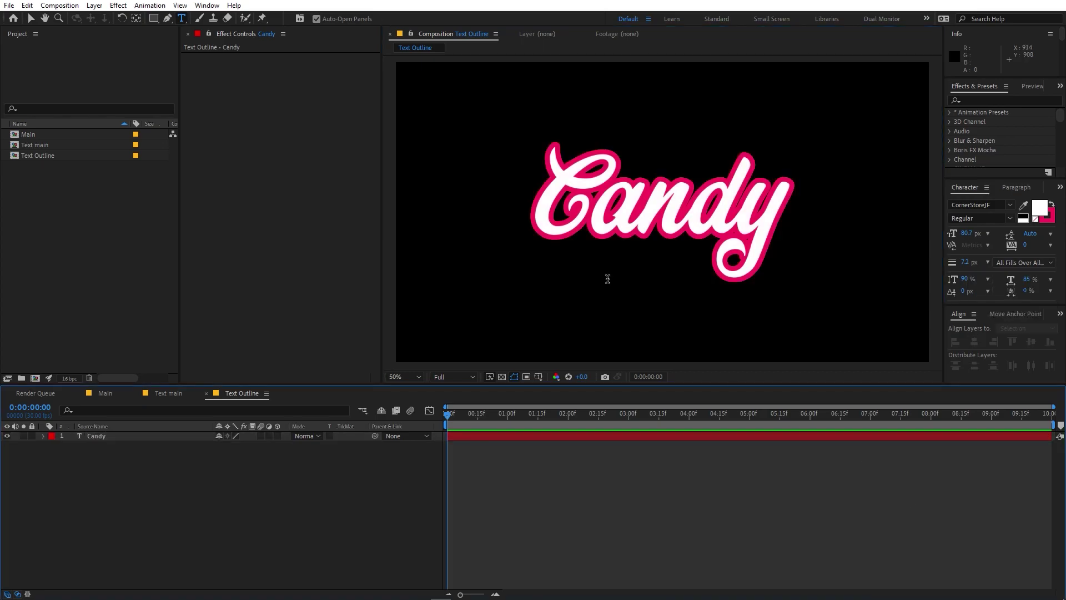
pyautogui.doubleClick(650, 189)
pyautogui.click(1049, 221)
pyautogui.click(1048, 219)
pyautogui.moveTo(214, 280); pyautogui.dragTo(242, 238)
pyautogui.click(336, 269)
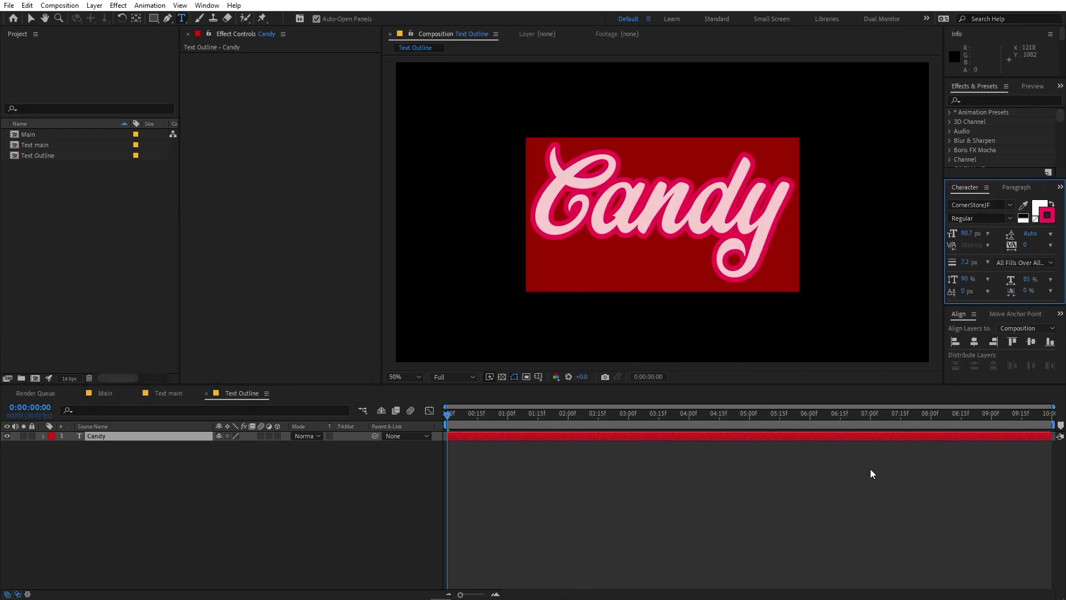
pyautogui.click(668, 522)
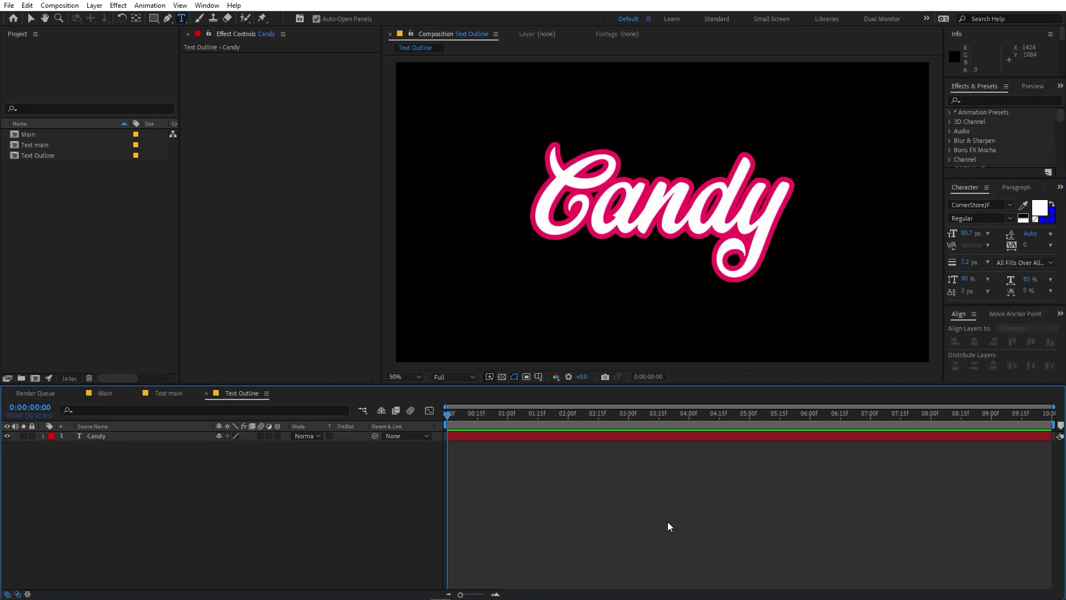
# Step: Add the Text main and Text Outline compositions as layers to Main, with Text main above Text Outline
pyautogui.click(105, 392)
pyautogui.click(98, 295)
pyautogui.click(35, 144)
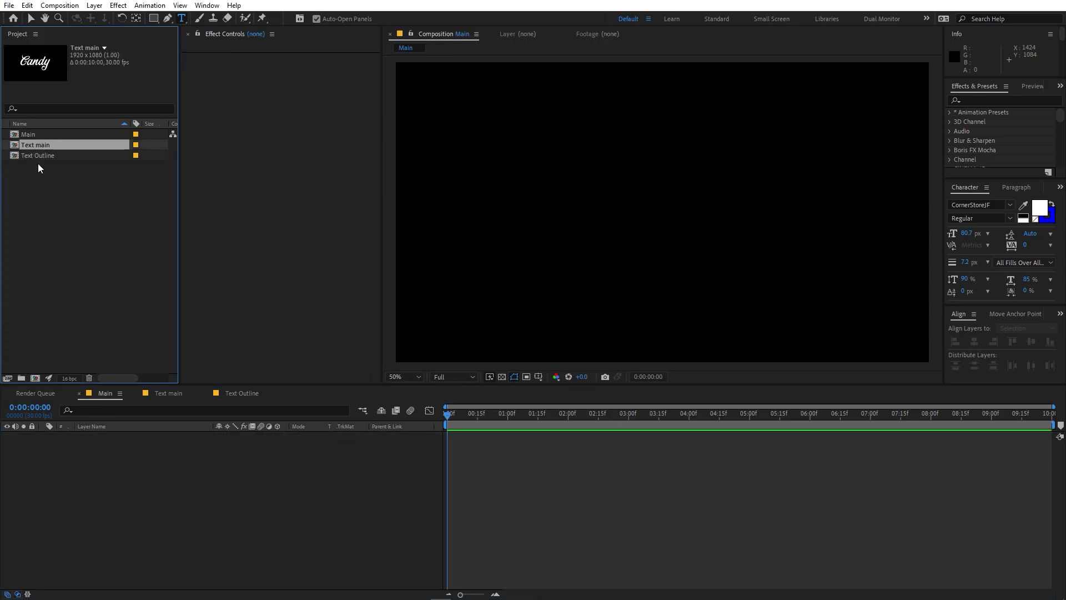
pyautogui.keyDown('shift'); pyautogui.click(37, 156); pyautogui.keyUp('shift')
pyautogui.moveTo(42, 143); pyautogui.dragTo(256, 458)
pyautogui.click(520, 505)
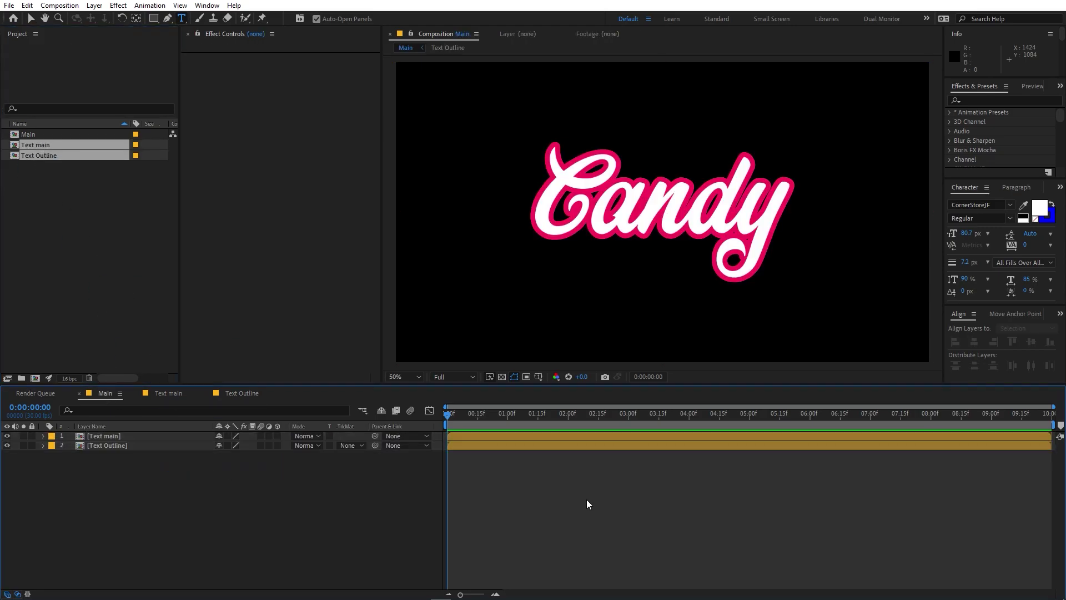
# Step: Create a black 1920 x 1080 px solid layer in the Main composition
pyautogui.rightClick(140, 525)
pyautogui.moveTo(212, 389)
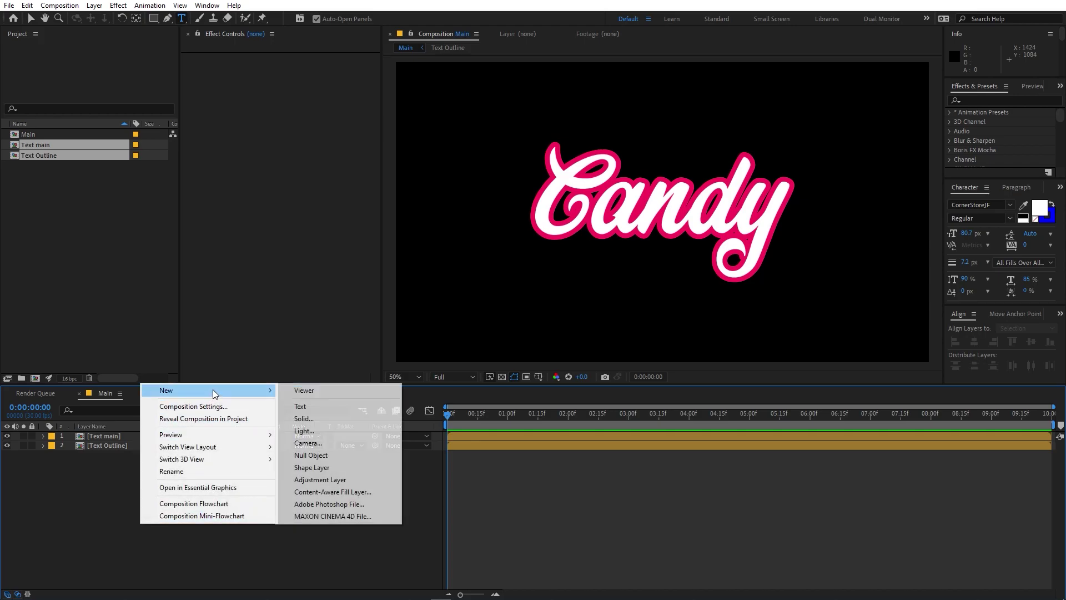
pyautogui.click(325, 420)
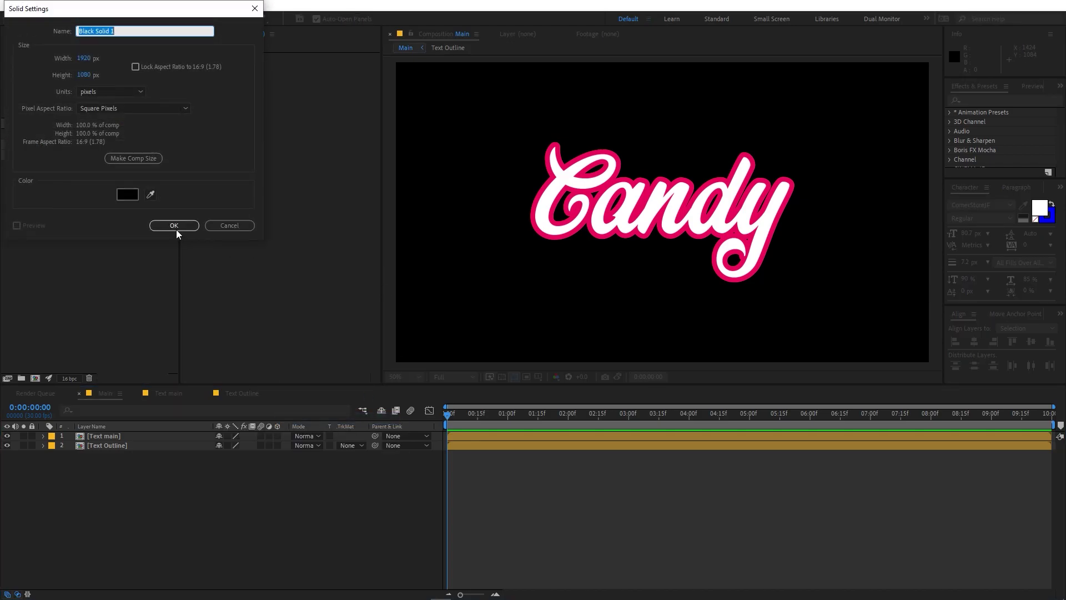
pyautogui.click(174, 228)
# Step: Apply the Gradient Ramp effect to the black solid and set its ramp shape to Radial Ramp
pyautogui.click(991, 100)
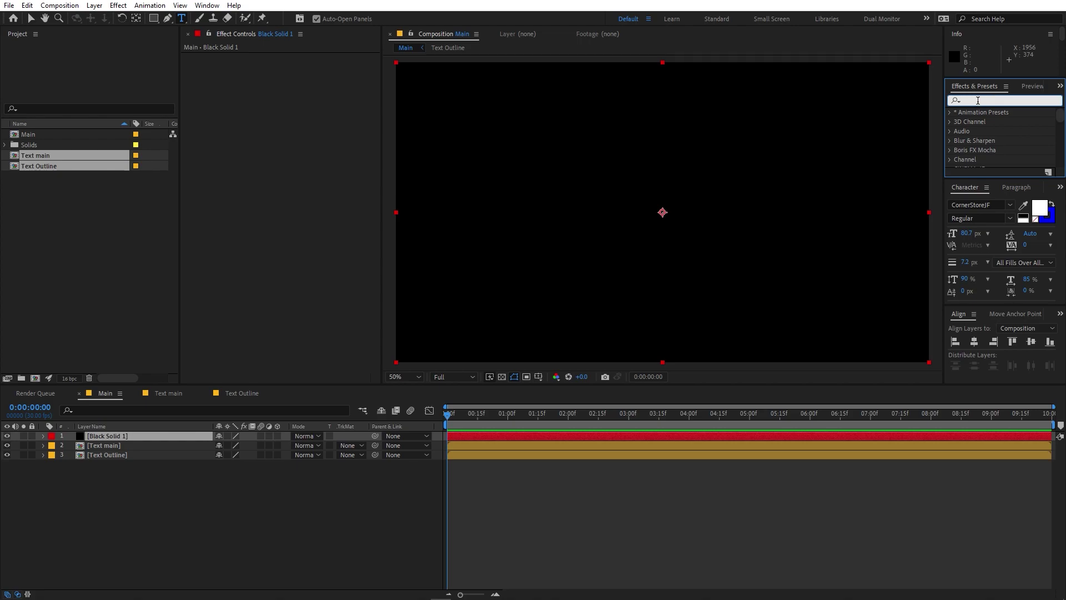
pyautogui.write('gradi')
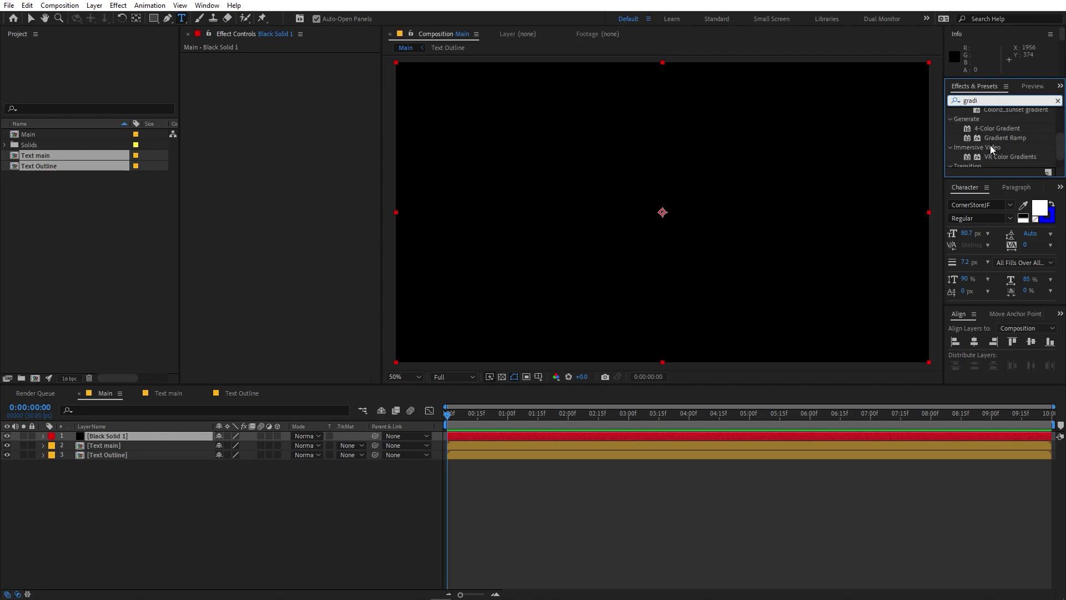
pyautogui.moveTo(998, 137); pyautogui.dragTo(148, 437)
pyautogui.click(325, 106)
pyautogui.click(327, 131)
# Step: Place the radial ramp's start near the frame's center at about 956, 550 and its end at the lower-left corner, about -8, 1080
pyautogui.moveTo(662, 63); pyautogui.dragTo(664, 221)
pyautogui.scroll(-2, 664, 221)
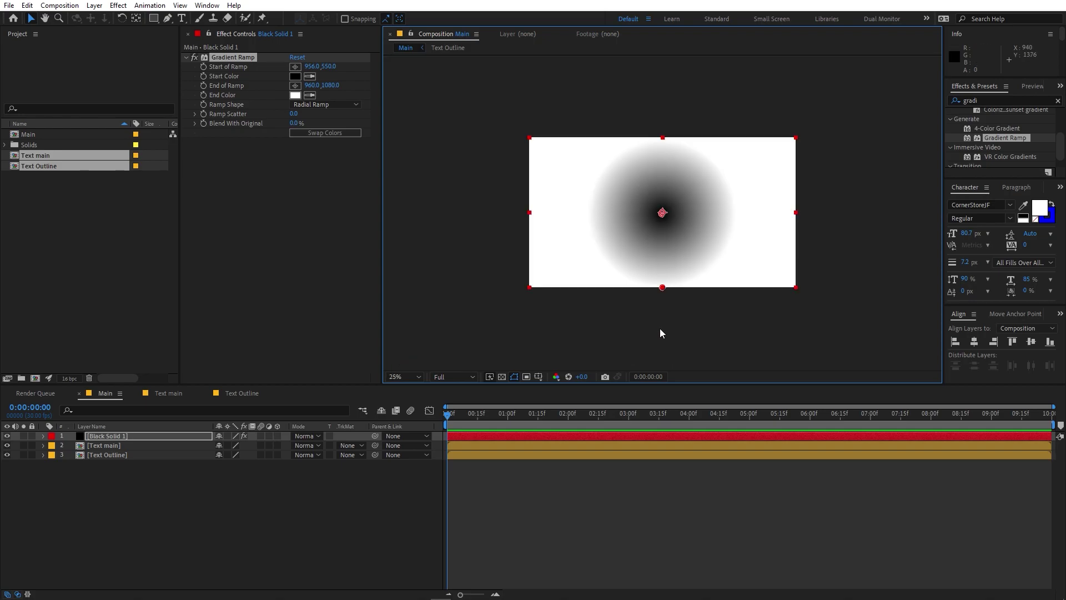
pyautogui.moveTo(662, 287); pyautogui.dragTo(528, 288)
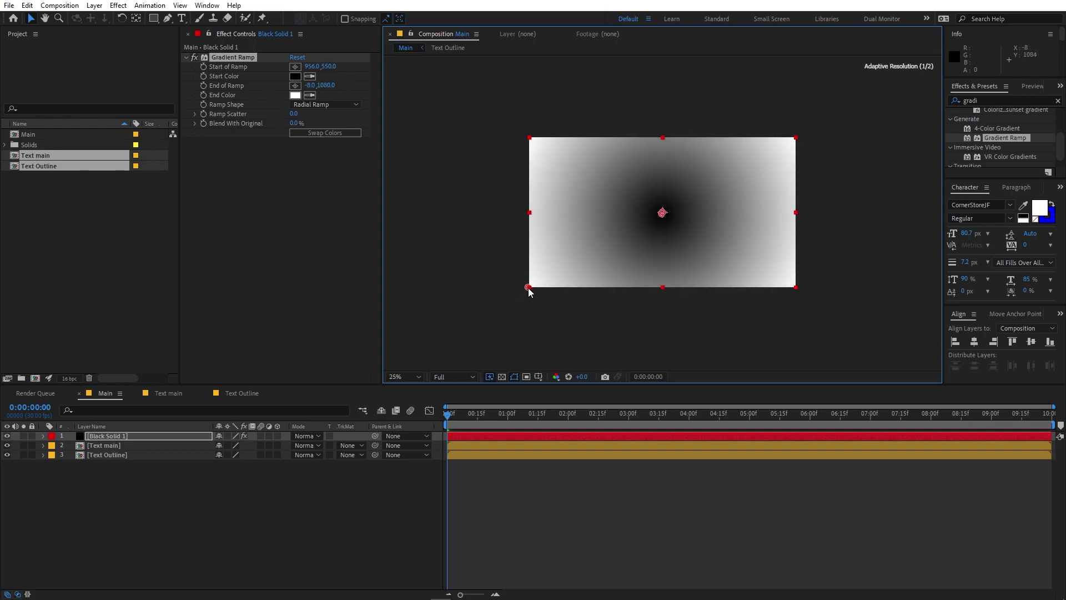
pyautogui.scroll(2, 671, 248)
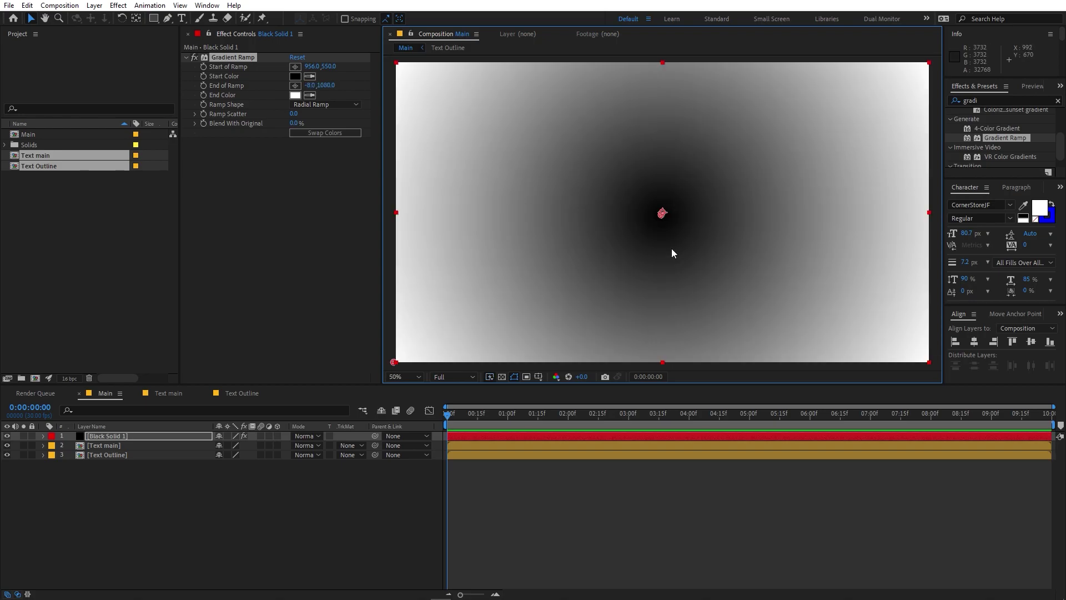
# Step: Move the gradient solid below both text layers and set its ramp start color to light pink FFA4C0
pyautogui.click(146, 441)
pyautogui.moveTo(145, 441); pyautogui.dragTo(154, 481)
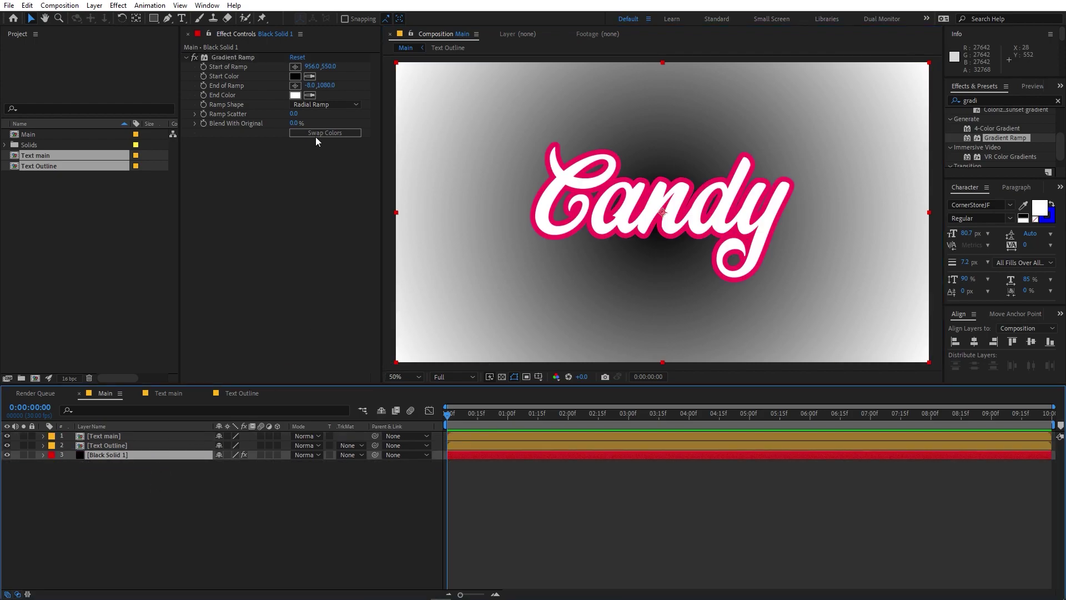
pyautogui.click(310, 76)
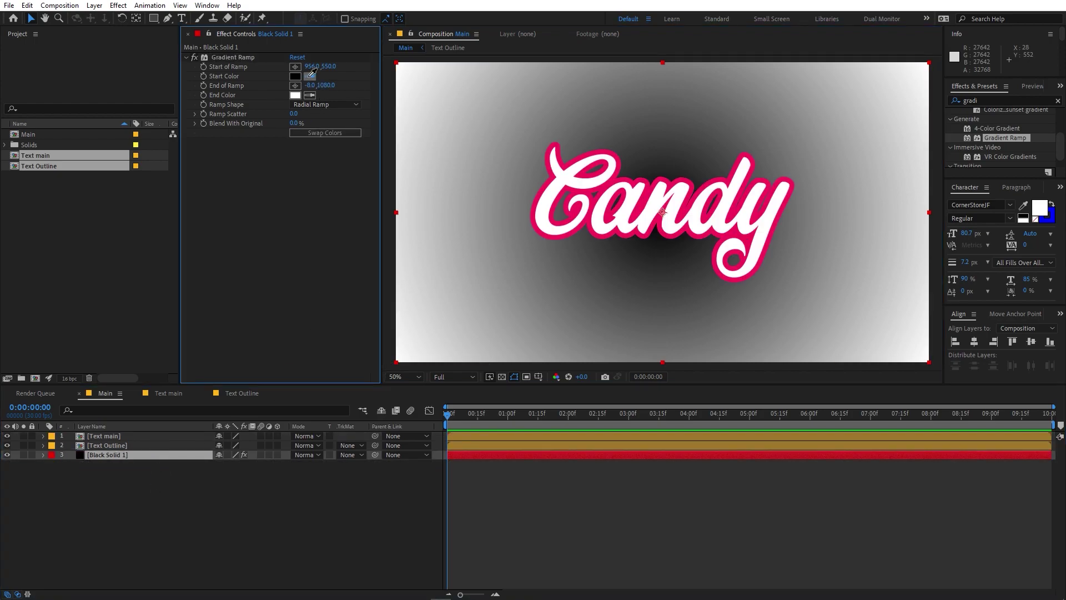
pyautogui.click(571, 161)
pyautogui.click(294, 76)
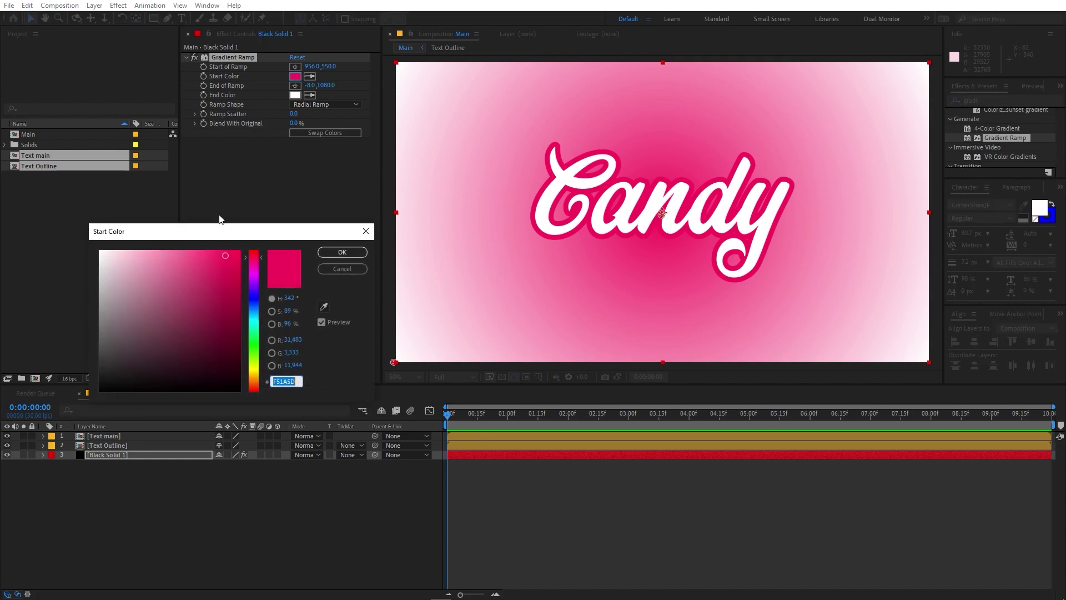
pyautogui.moveTo(207, 248); pyautogui.dragTo(149, 248)
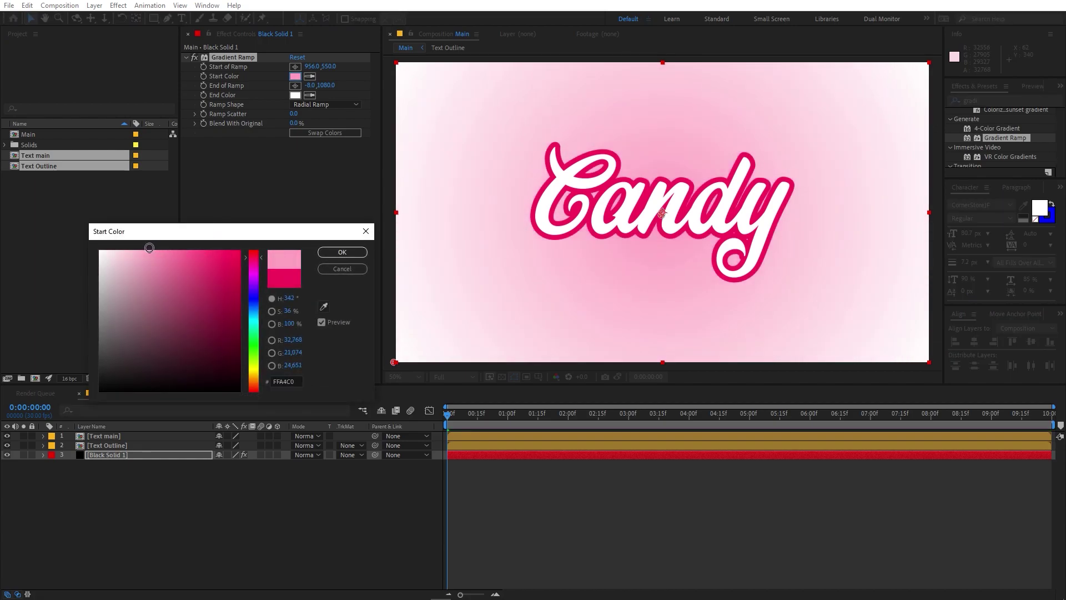
pyautogui.click(342, 251)
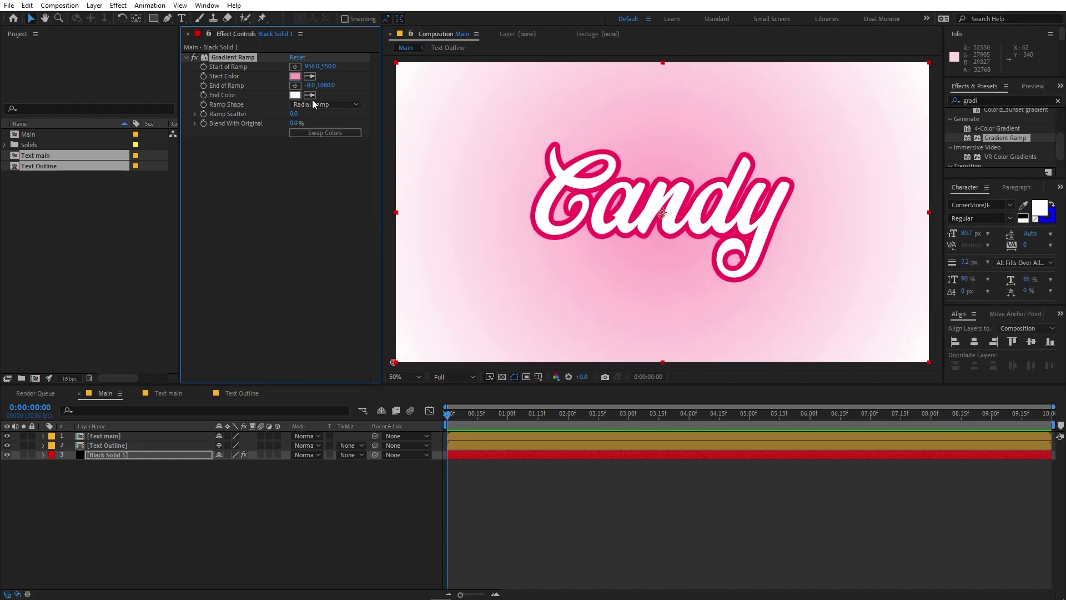
# Step: Set the ramp's end color to the pink sampled from the text outline, darkened slightly
pyautogui.click(555, 203)
pyautogui.click(577, 520)
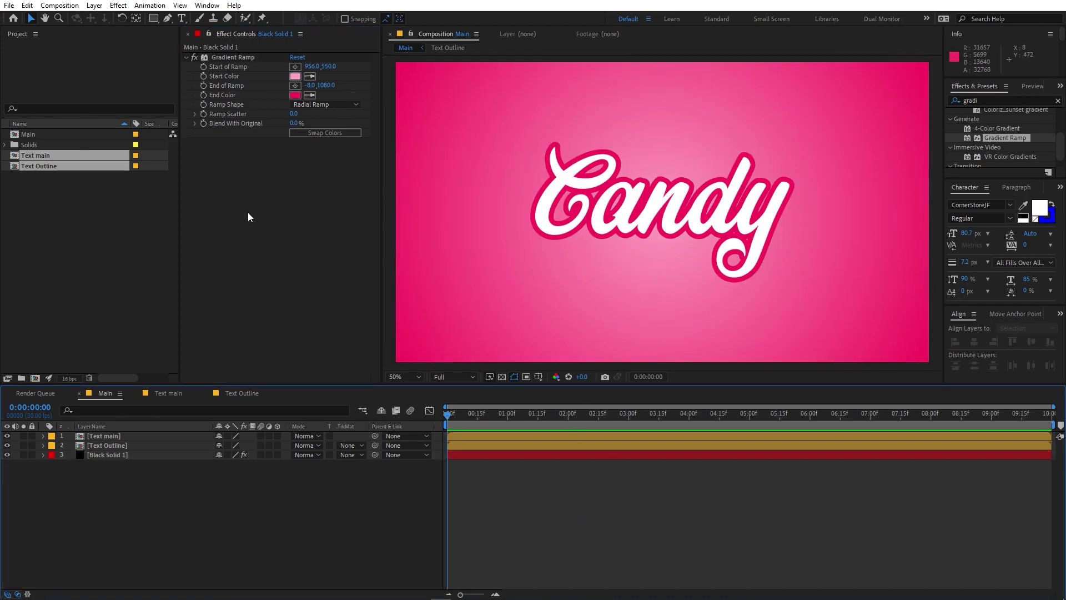
pyautogui.click(295, 95)
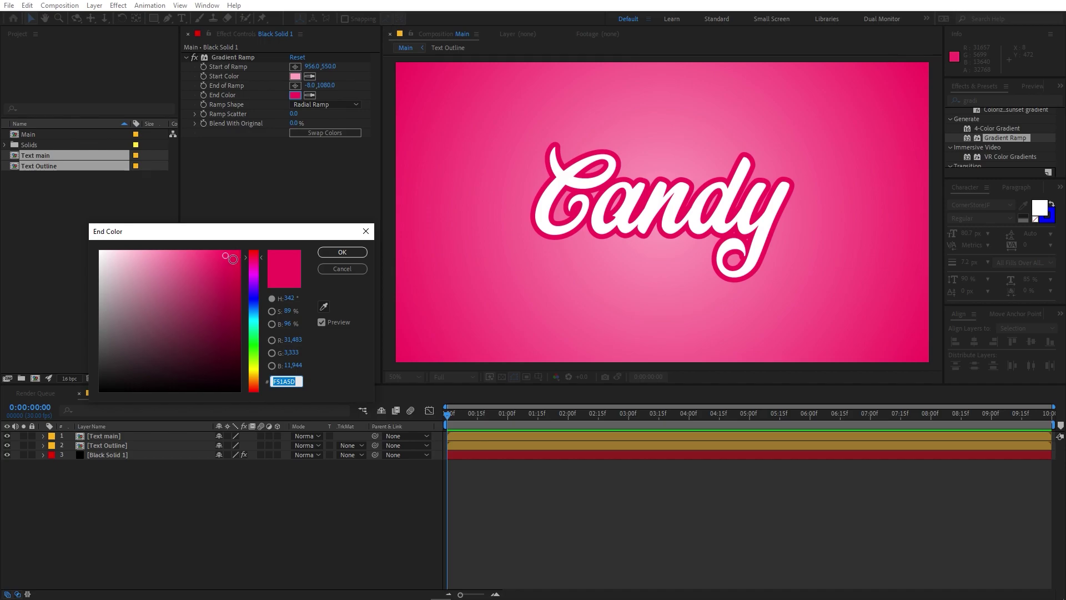
pyautogui.moveTo(227, 257); pyautogui.dragTo(230, 279)
pyautogui.click(342, 252)
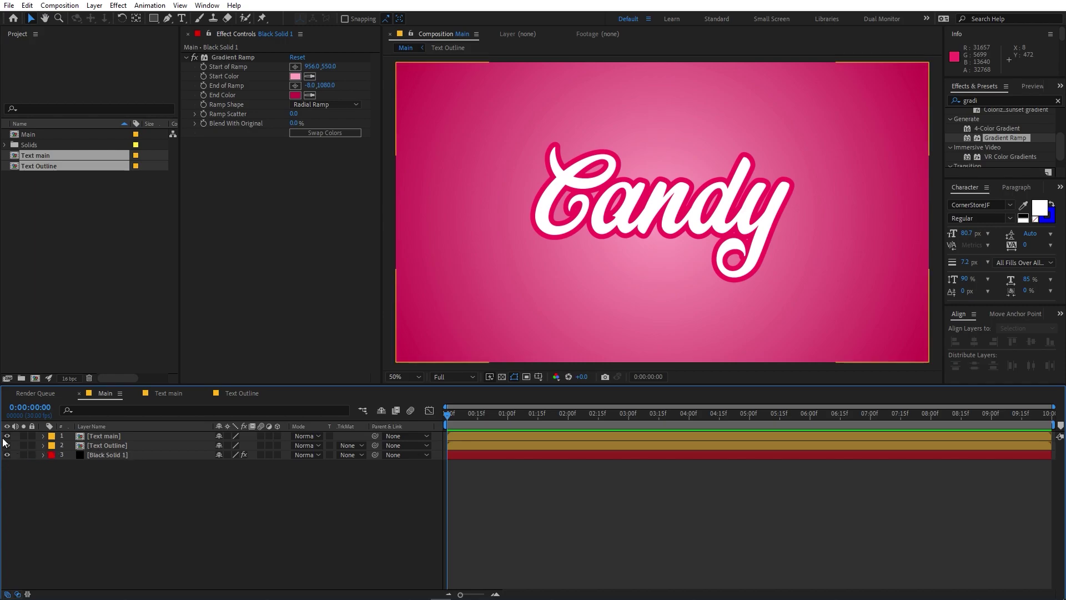
# Step: Hide the Text main layer and apply the CC Glass effect to the Text Outline layer
pyautogui.click(108, 436)
pyautogui.click(6, 436)
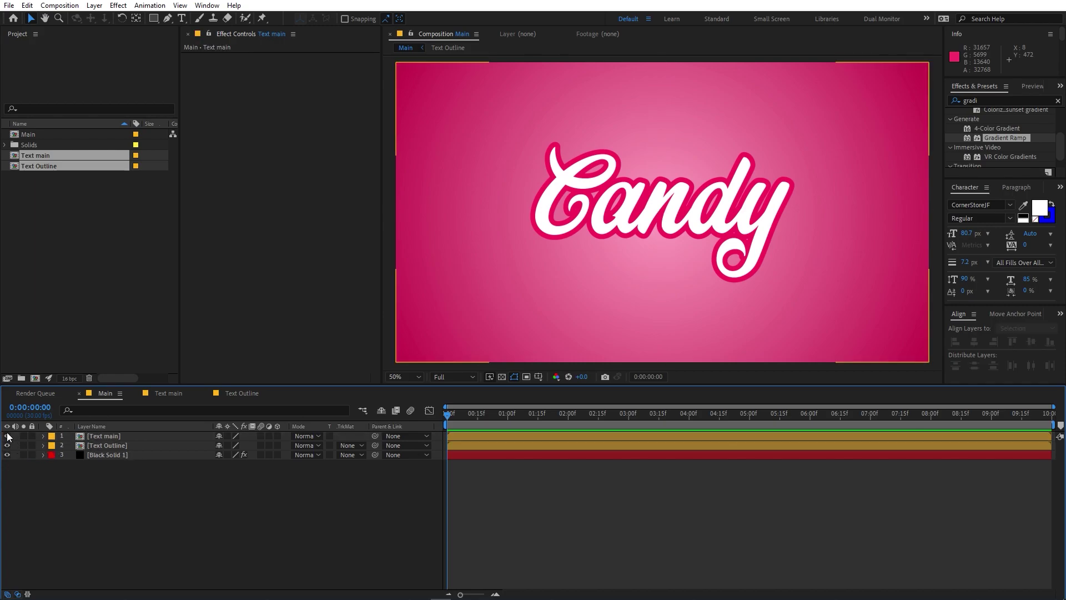
pyautogui.click(116, 445)
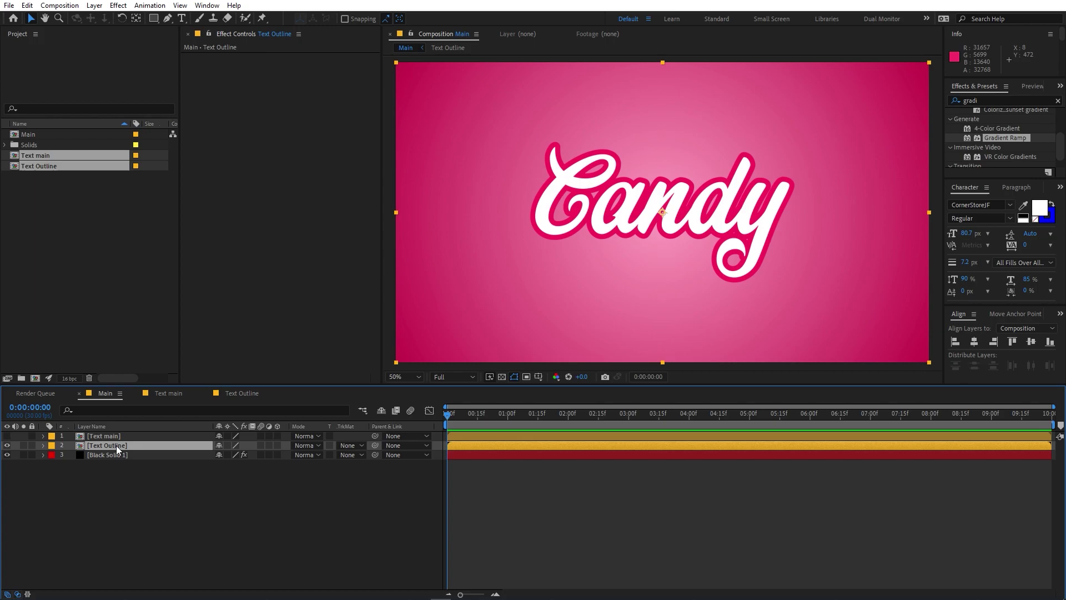
pyautogui.doubleClick(1008, 101)
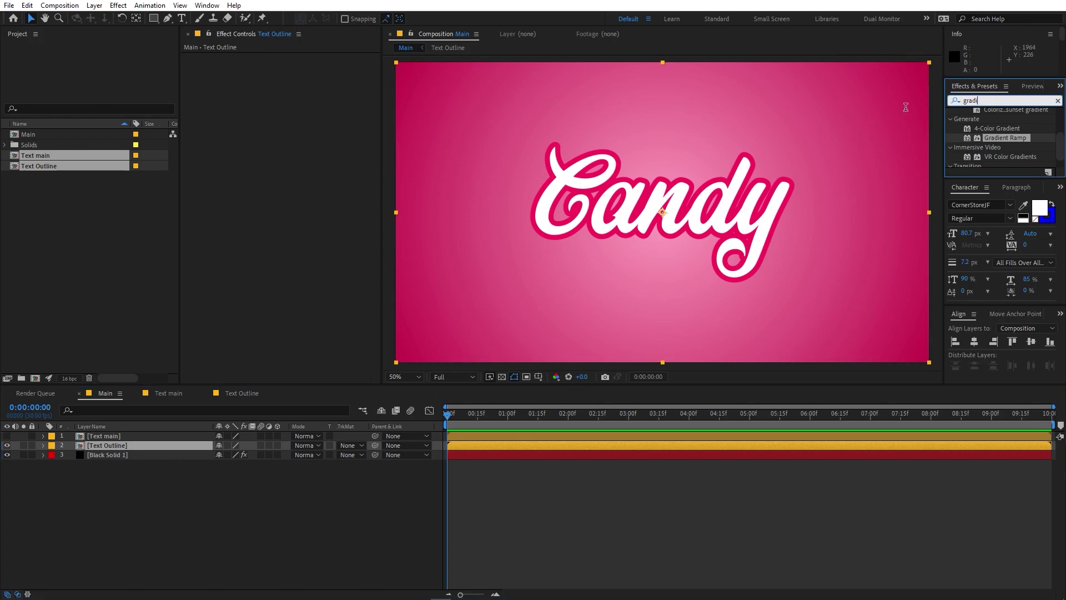
pyautogui.write('cc')
pyautogui.click(965, 22)
pyautogui.moveTo(987, 121); pyautogui.dragTo(141, 444)
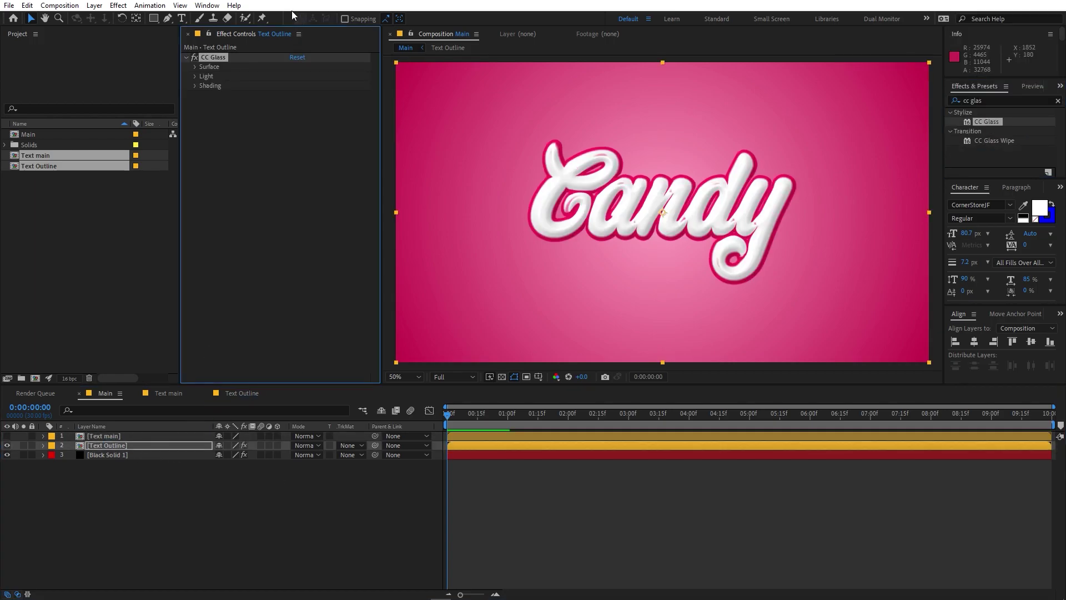
# Step: Set the CC Glass surface on Text Outline to Alpha property, Softness 5.2 and Height 18
pyautogui.click(195, 67)
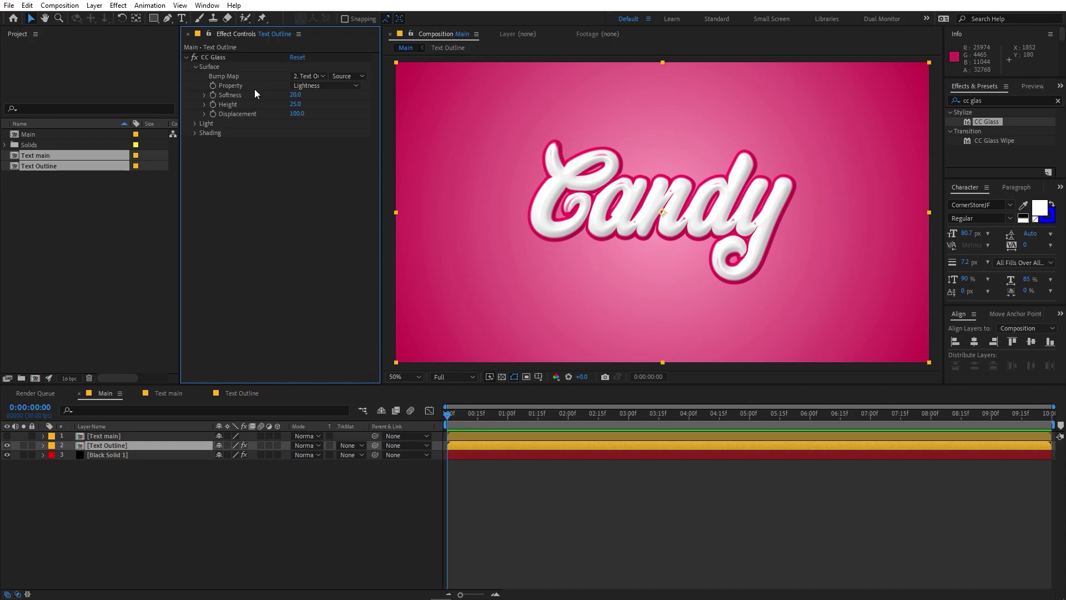
pyautogui.click(339, 90)
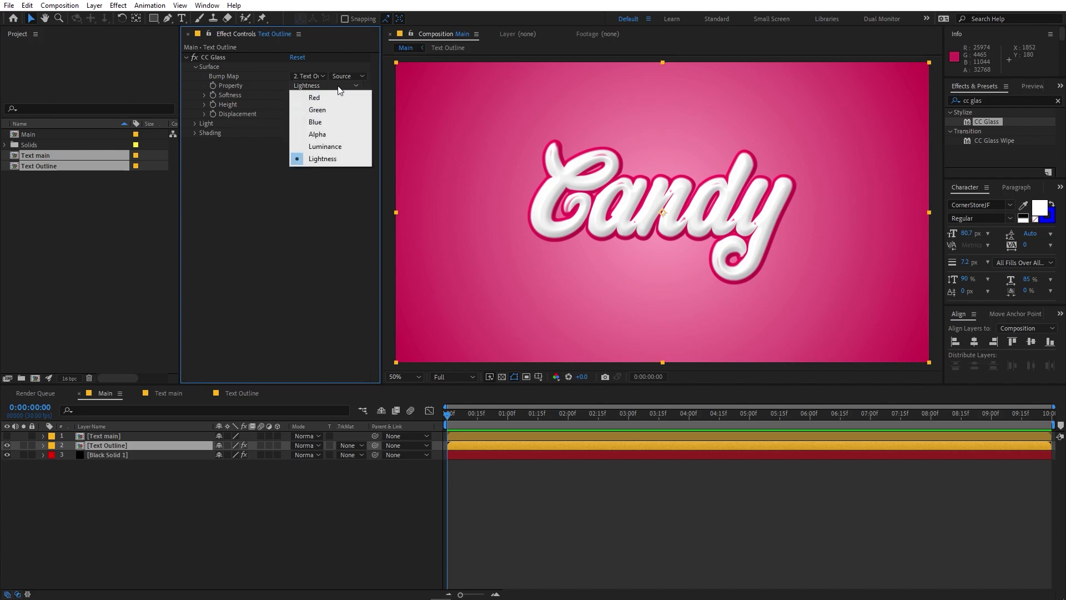
pyautogui.click(317, 135)
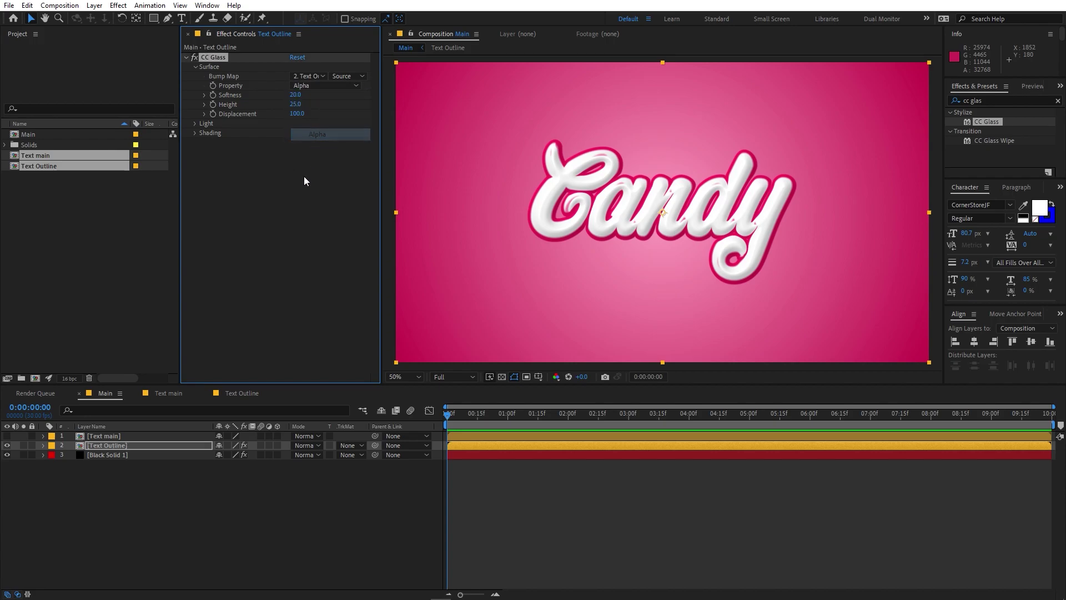
pyautogui.click(297, 95)
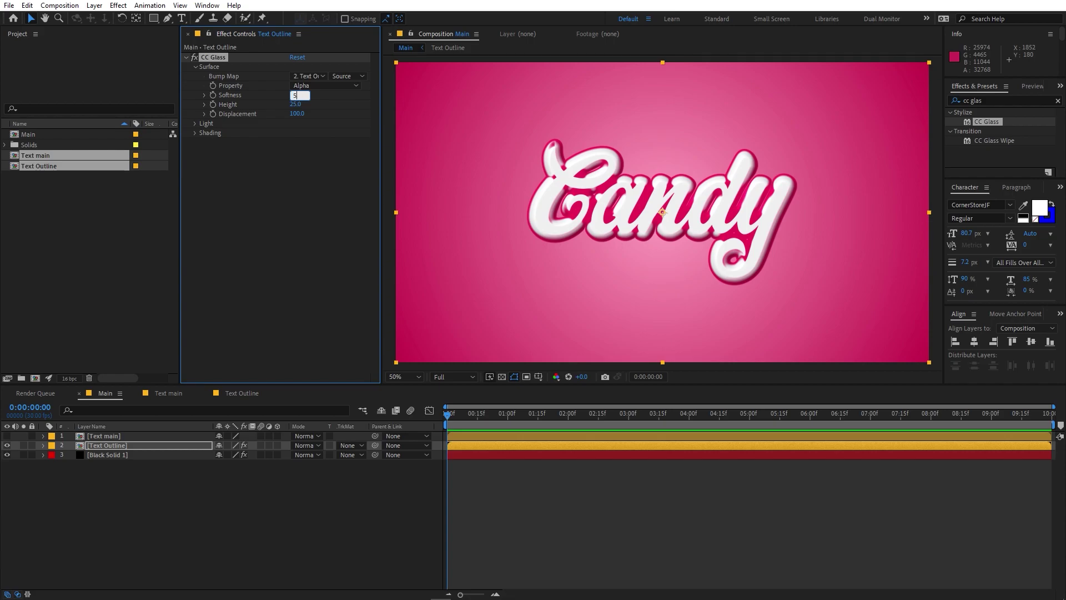
pyautogui.press('Return')
pyautogui.click(292, 104)
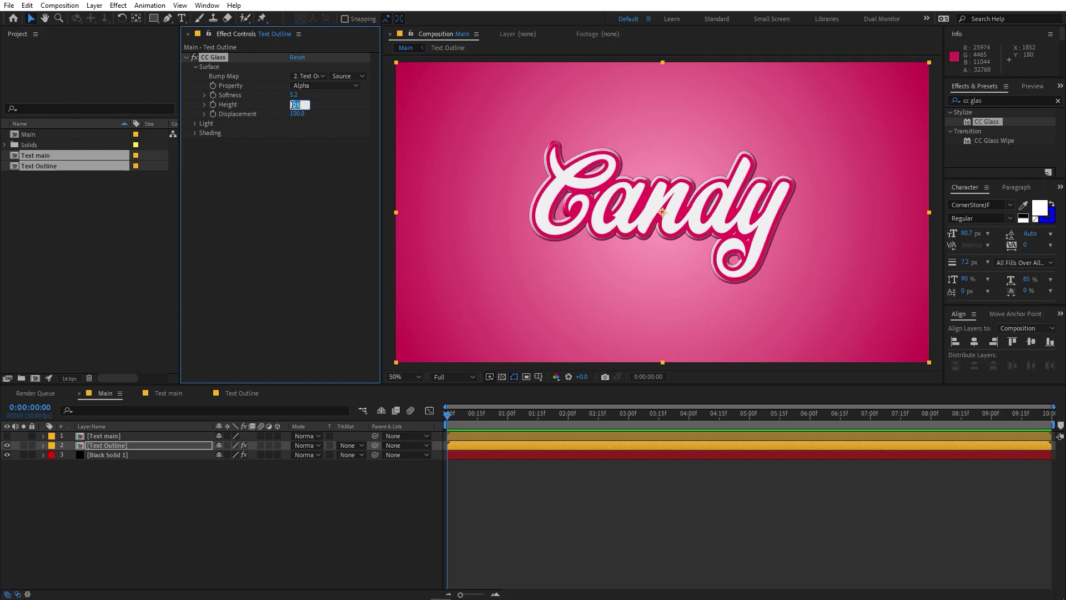
pyautogui.write('18')
pyautogui.press('Return')
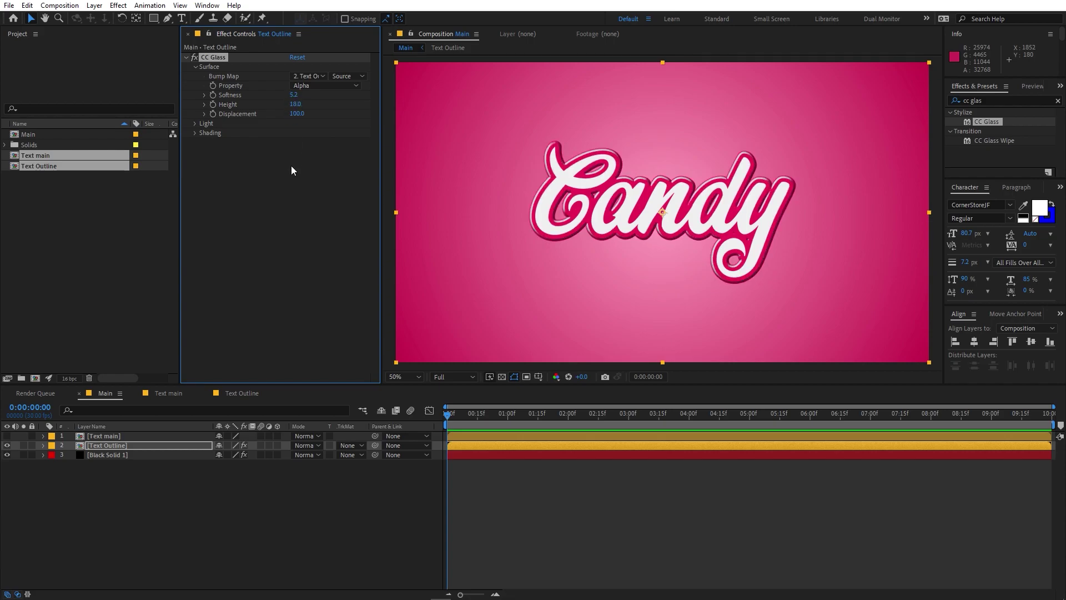
pyautogui.click(293, 167)
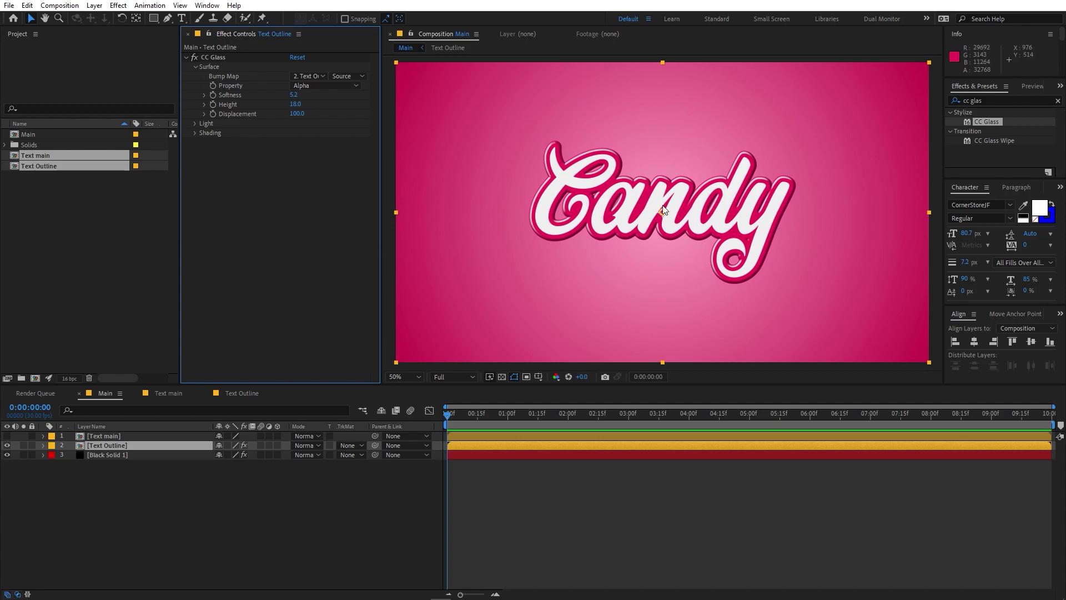
# Step: Try different Light Direction and Light Height values for CC Glass on Text Outline, undoing each change
pyautogui.click(195, 123)
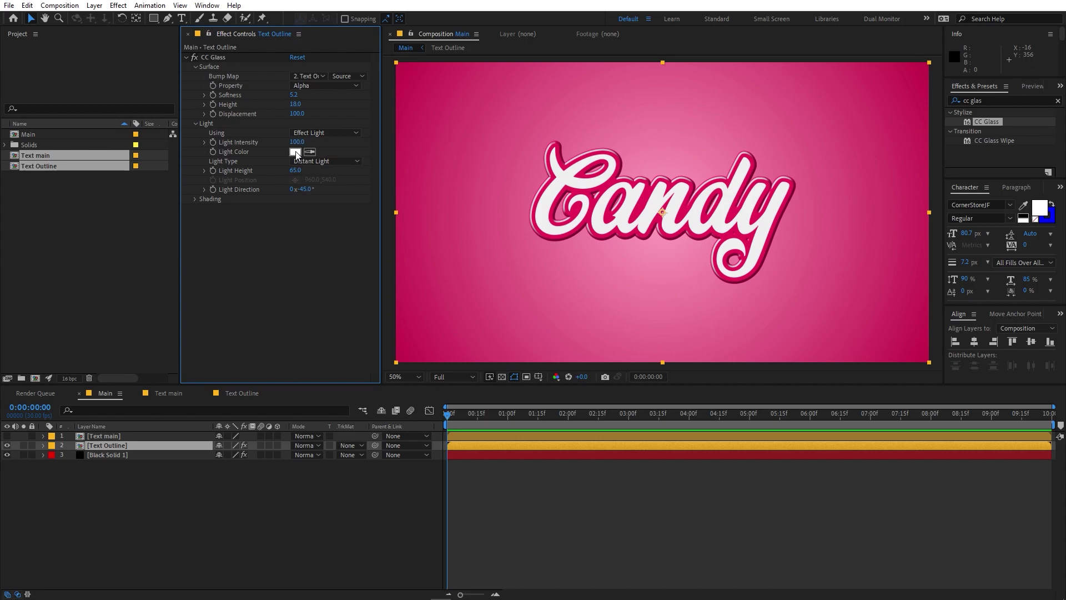
pyautogui.moveTo(311, 189); pyautogui.dragTo(355, 192)
pyautogui.hotkey('ctrl', 'z')
pyautogui.moveTo(304, 170); pyautogui.dragTo(369, 205)
pyautogui.hotkey('ctrl', 'z')
pyautogui.click(186, 56)
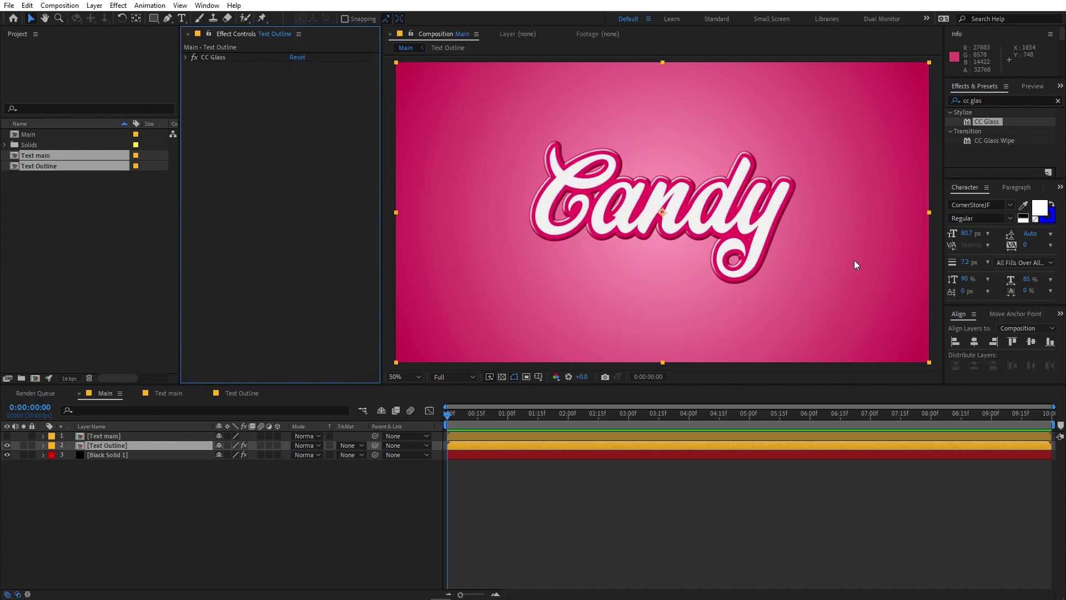
# Step: Duplicate the Text Outline layer and remove CC Glass from the lower copy
pyautogui.click(115, 448)
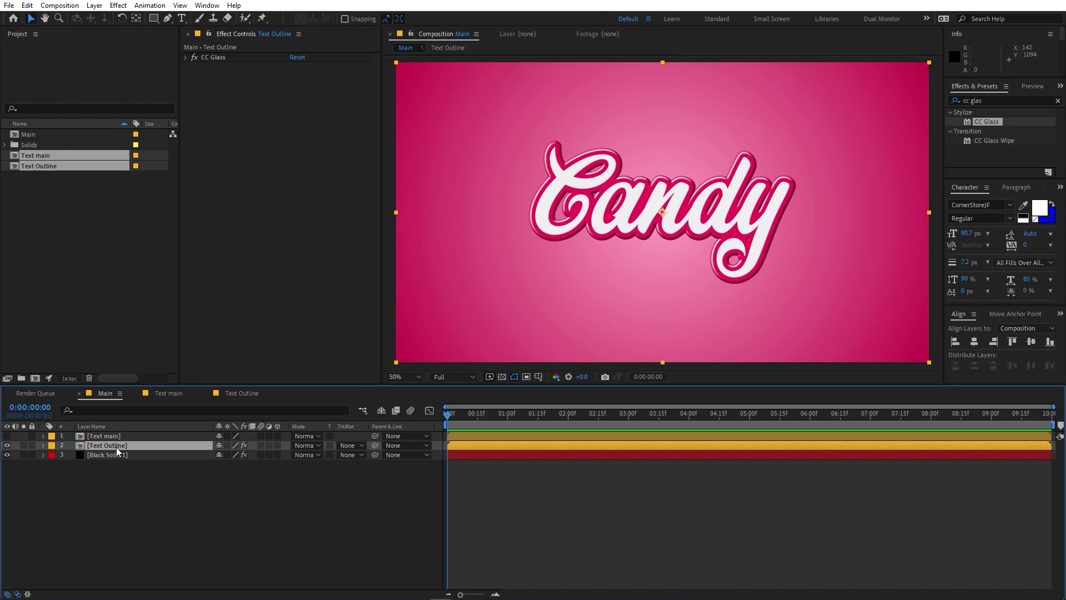
pyautogui.hotkey('ctrl', 'd')
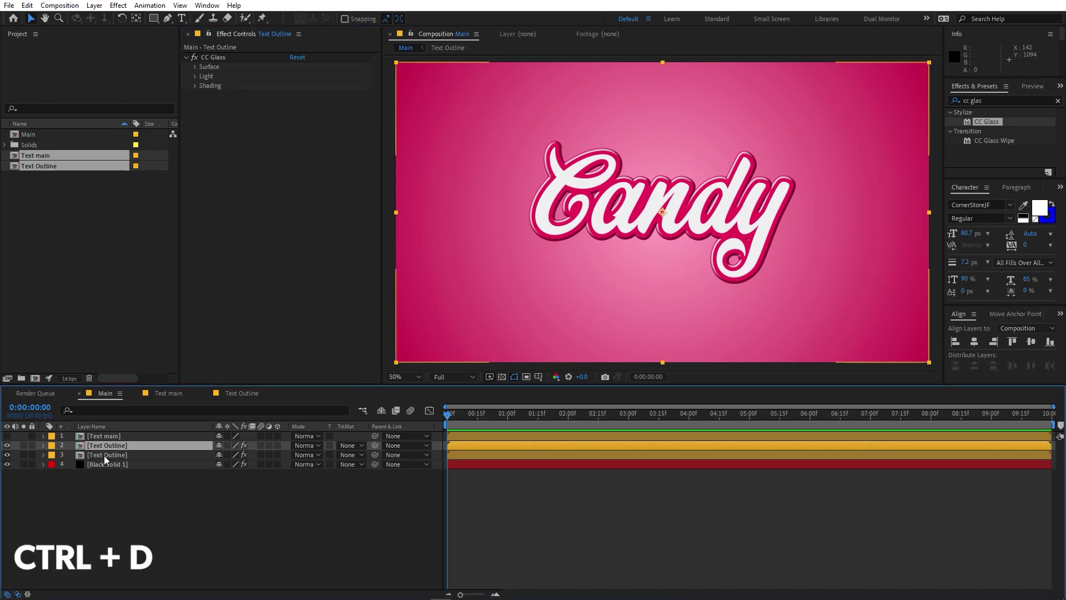
pyautogui.click(104, 455)
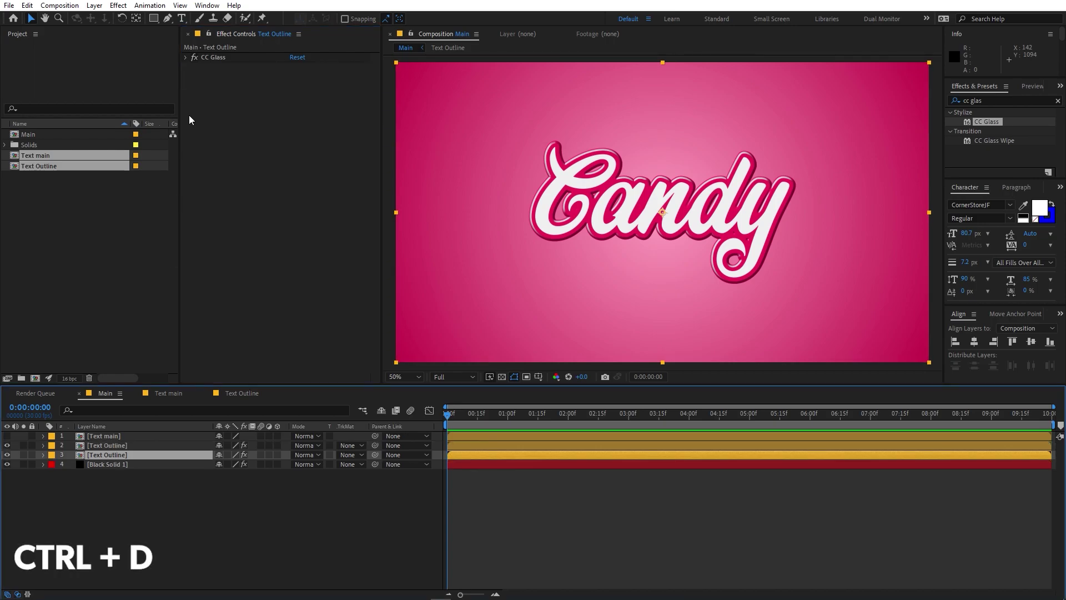
pyautogui.click(213, 58)
pyautogui.press('Delete')
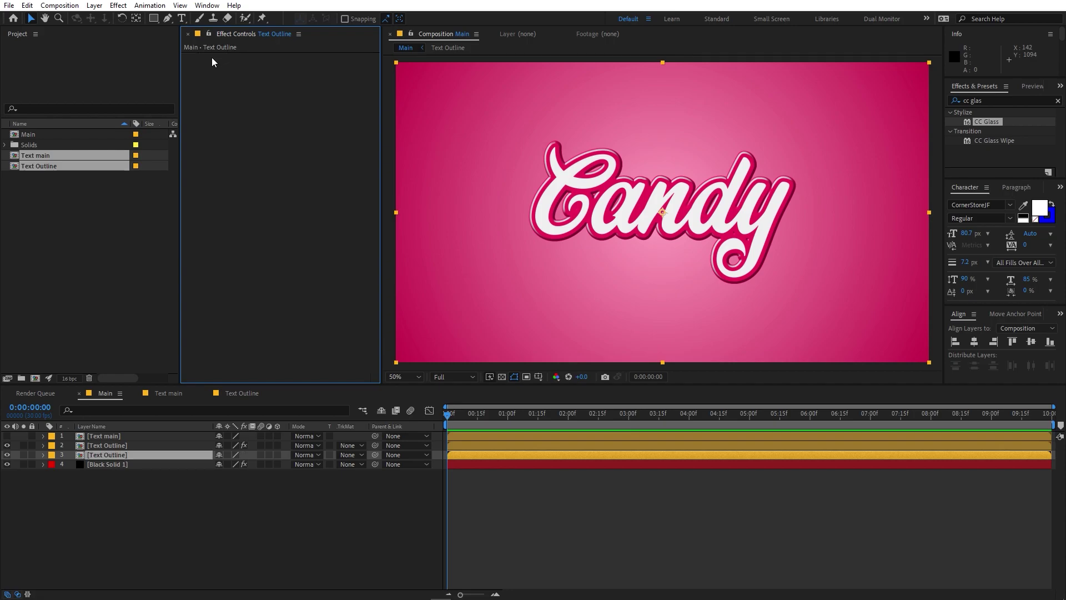
# Step: Apply CC Radial Blur to the lower Text Outline layer with Type Fading Zoom and Amount 100
pyautogui.hotkey('ctrl', '5')
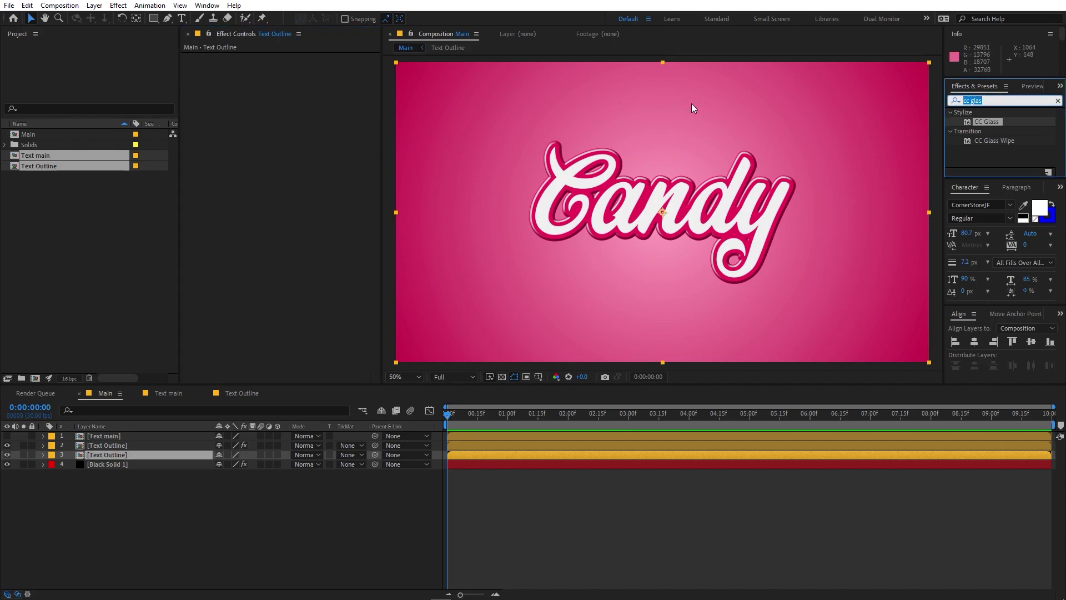
pyautogui.write('radia')
pyautogui.moveTo(992, 137); pyautogui.dragTo(111, 455)
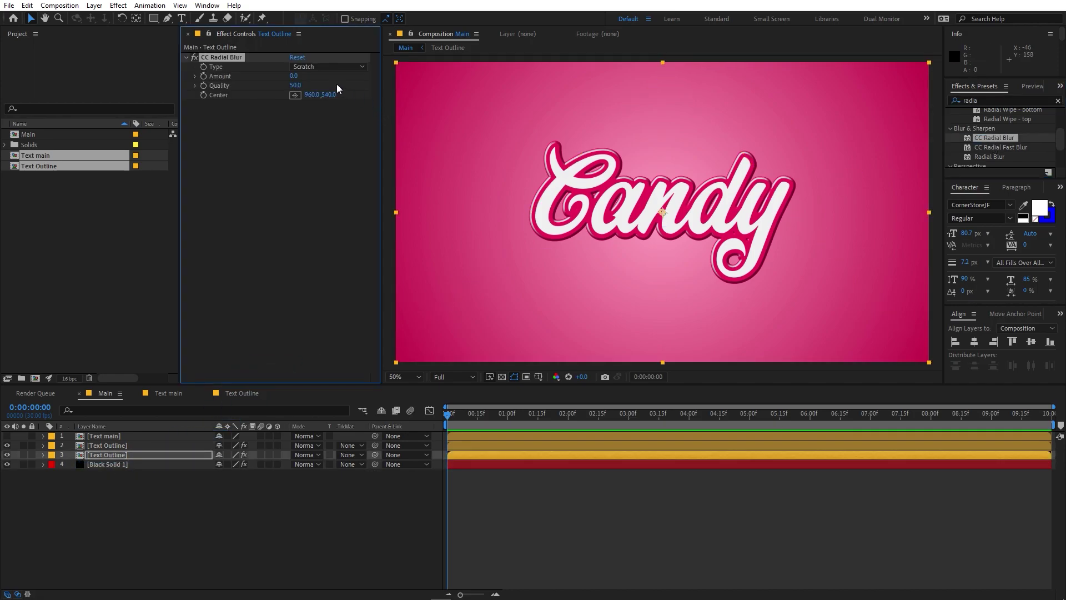
pyautogui.click(312, 67)
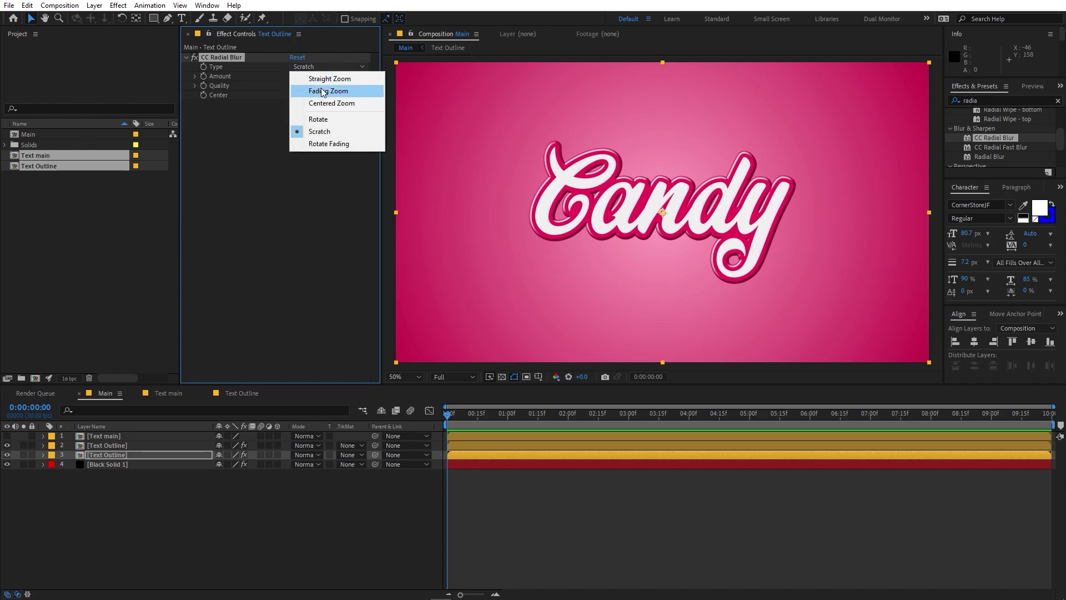
pyautogui.click(325, 91)
pyautogui.click(295, 76)
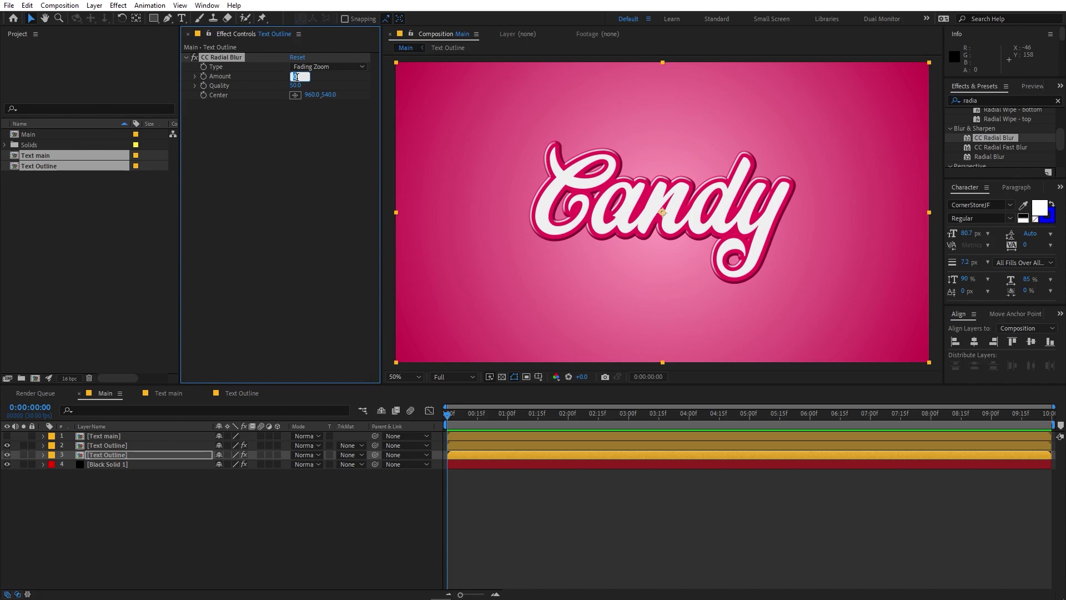
pyautogui.write('00')
pyautogui.press('Return')
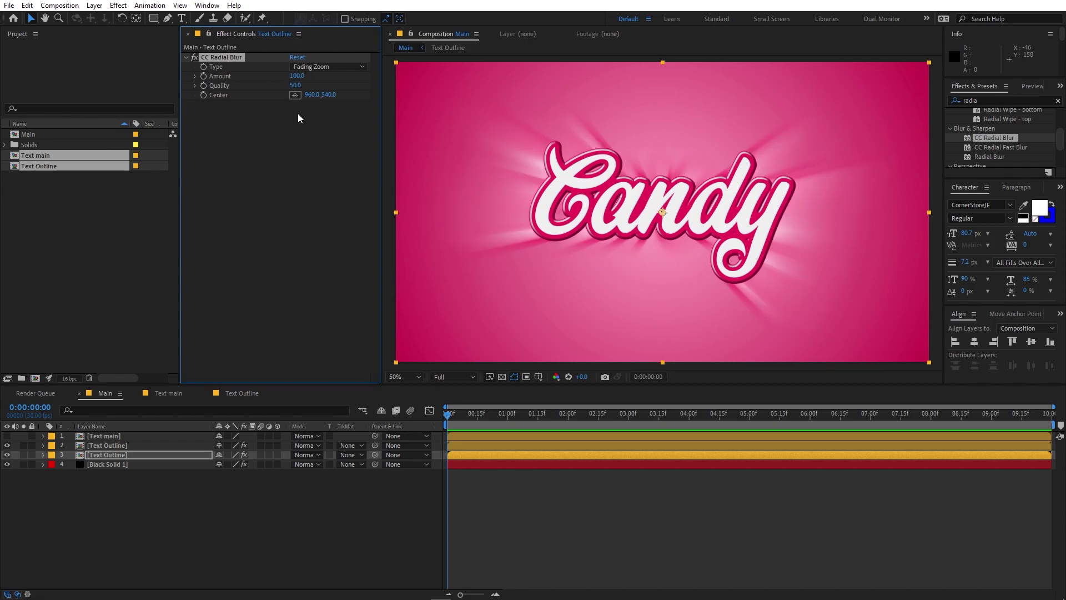
# Step: Set the CC Radial Blur Quality to 10 on the lower Text Outline layer
pyautogui.click(296, 85)
pyautogui.write('100')
pyautogui.press('Return')
# Step: Apply the Fill effect to the lower Text Outline layer and sample a dark crimson from the lettering as its color
pyautogui.click(1000, 98)
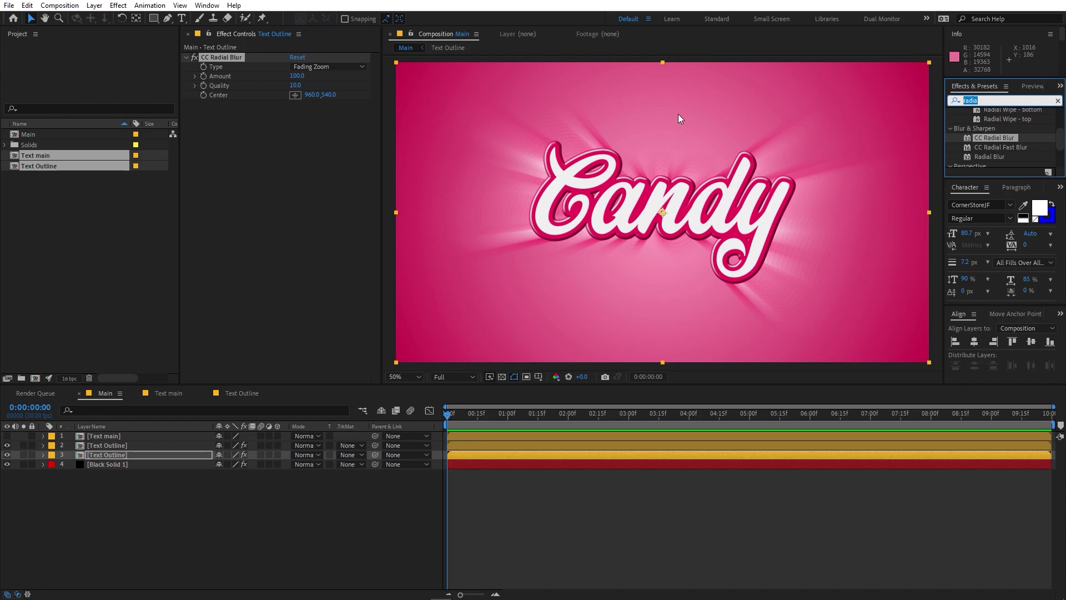
pyautogui.write('fill')
pyautogui.moveTo(991, 160); pyautogui.dragTo(329, 215)
pyautogui.click(310, 133)
pyautogui.click(593, 166)
pyautogui.scroll(3, 590, 176)
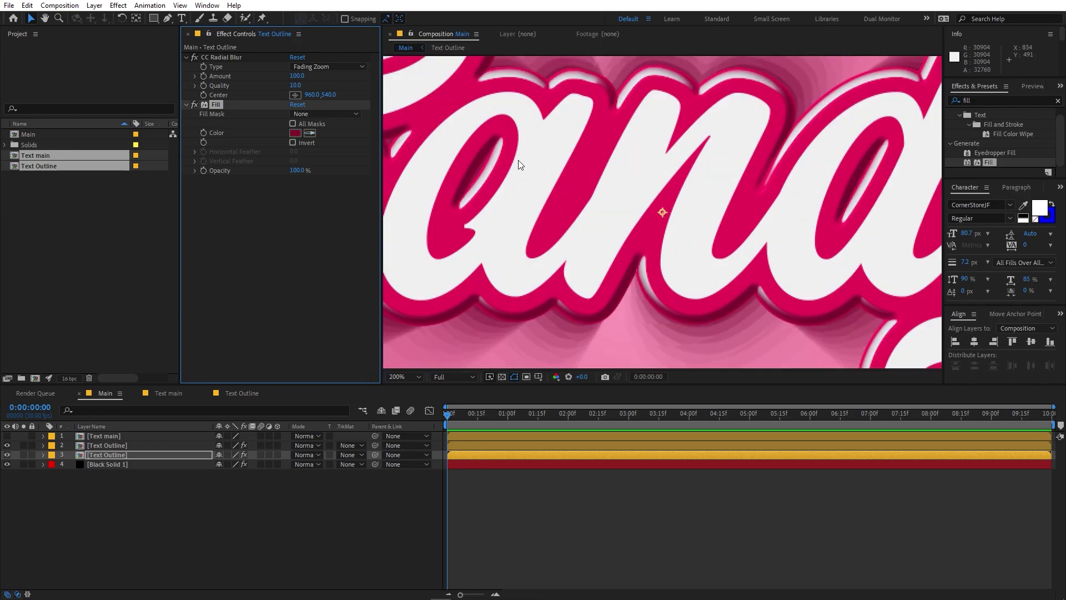
pyautogui.scroll(-1, 490, 151)
pyautogui.press(',')
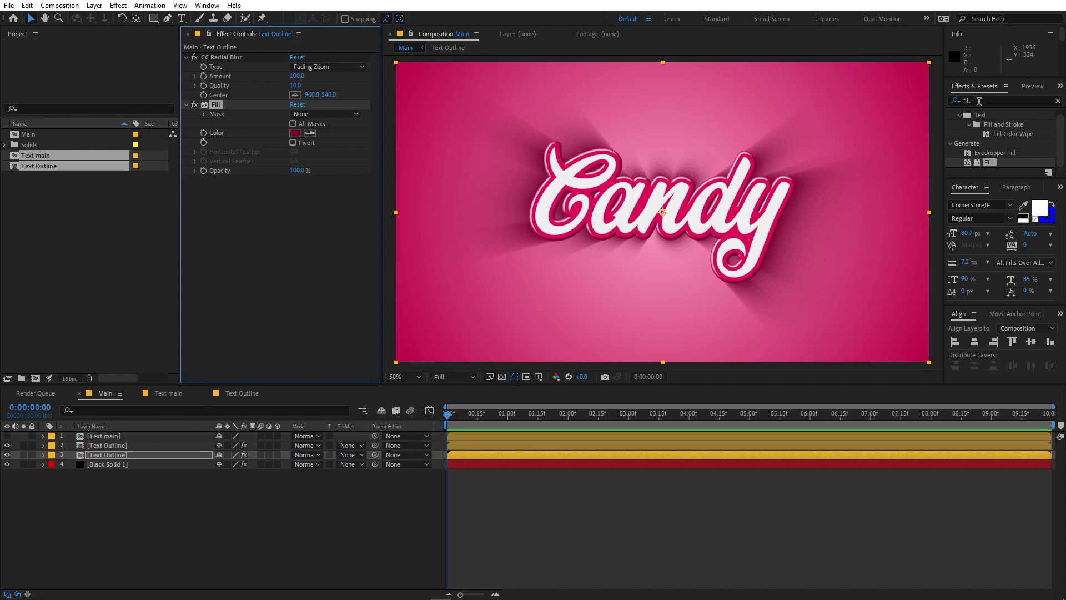
# Step: Apply Curves to the lower Text Outline layer and push its Alpha channel curve fully into the upper-left corner of the graph
pyautogui.click(977, 95)
pyautogui.write('cure')
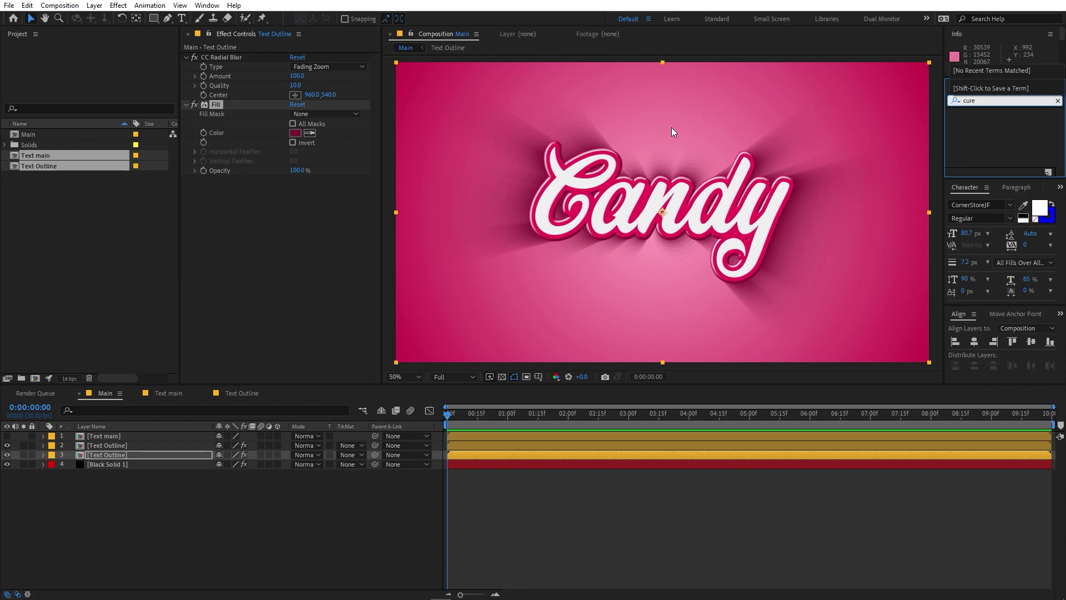
pyautogui.press('BackSpace')
pyautogui.write('v')
pyautogui.doubleClick(994, 150)
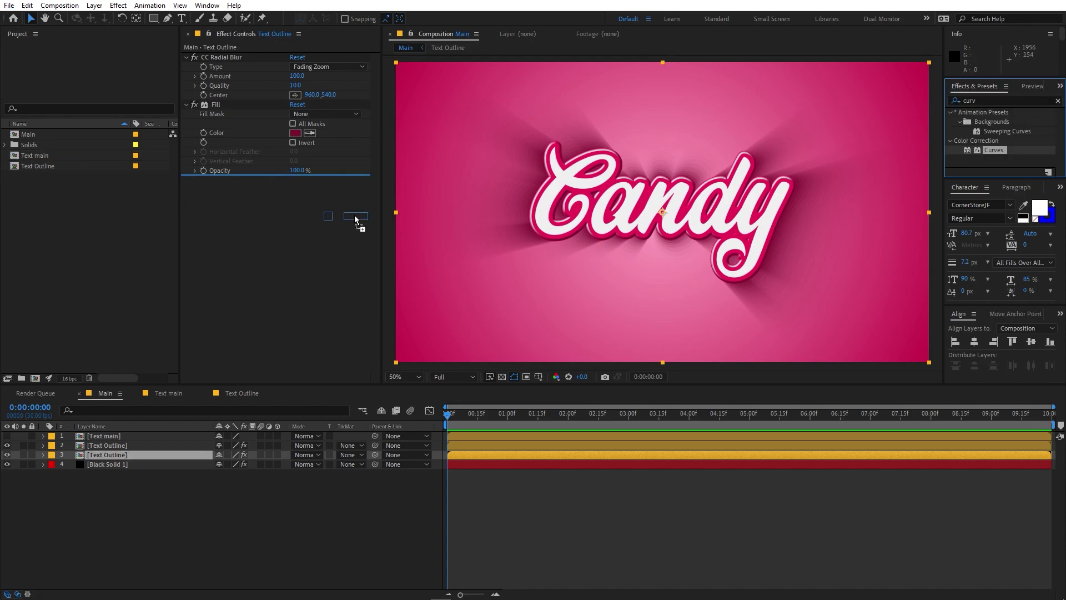
pyautogui.click(314, 173)
pyautogui.click(311, 232)
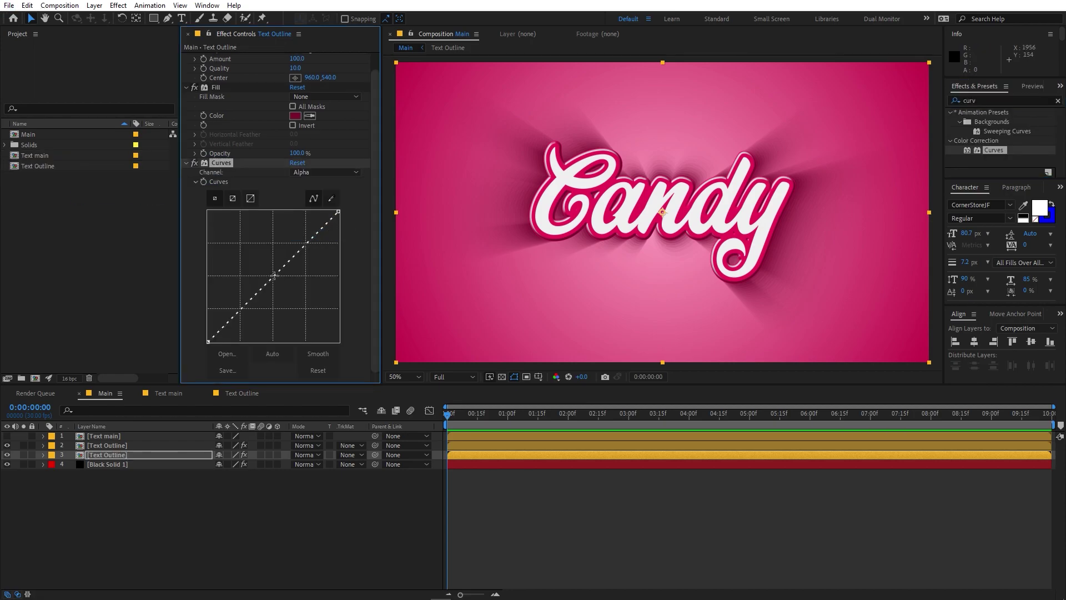
pyautogui.moveTo(274, 278); pyautogui.dragTo(209, 206)
pyautogui.click(209, 205)
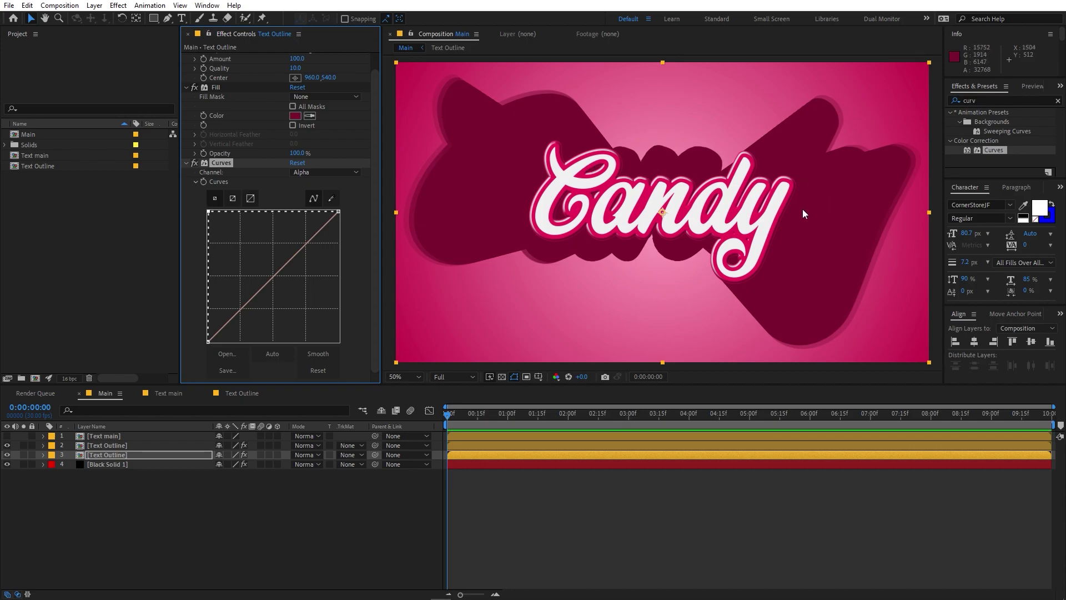
# Step: Set the CC Radial Blur Amount to 11.5 and move its Center to 960, 111
pyautogui.scroll(1, 288, 166)
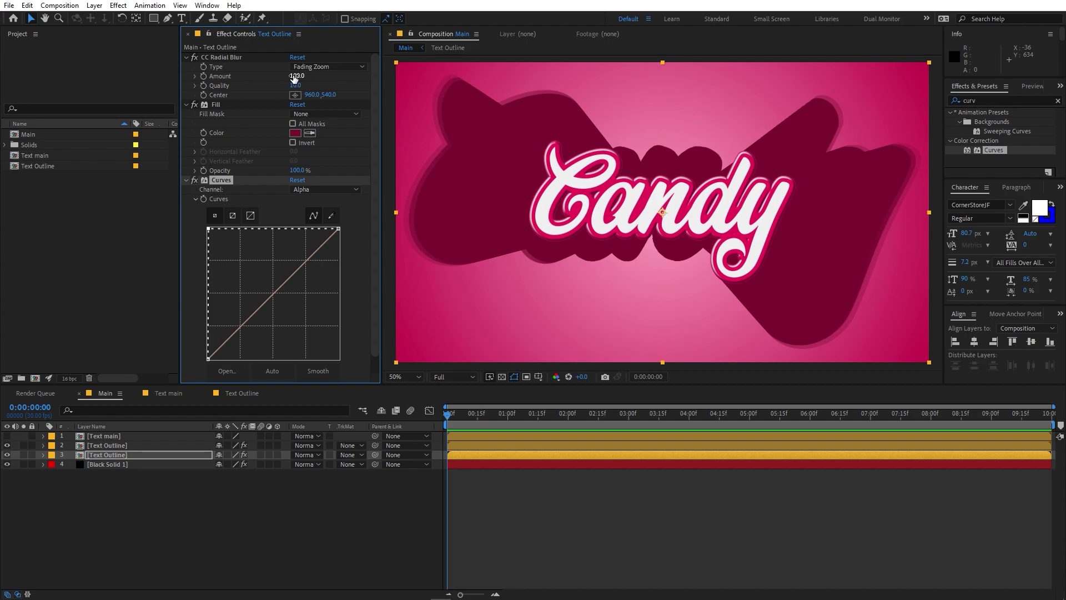
pyautogui.moveTo(293, 76)
pyautogui.mouseDown()
pyautogui.moveTo(280, 79)
pyautogui.moveTo(294, 82)
pyautogui.mouseUp()
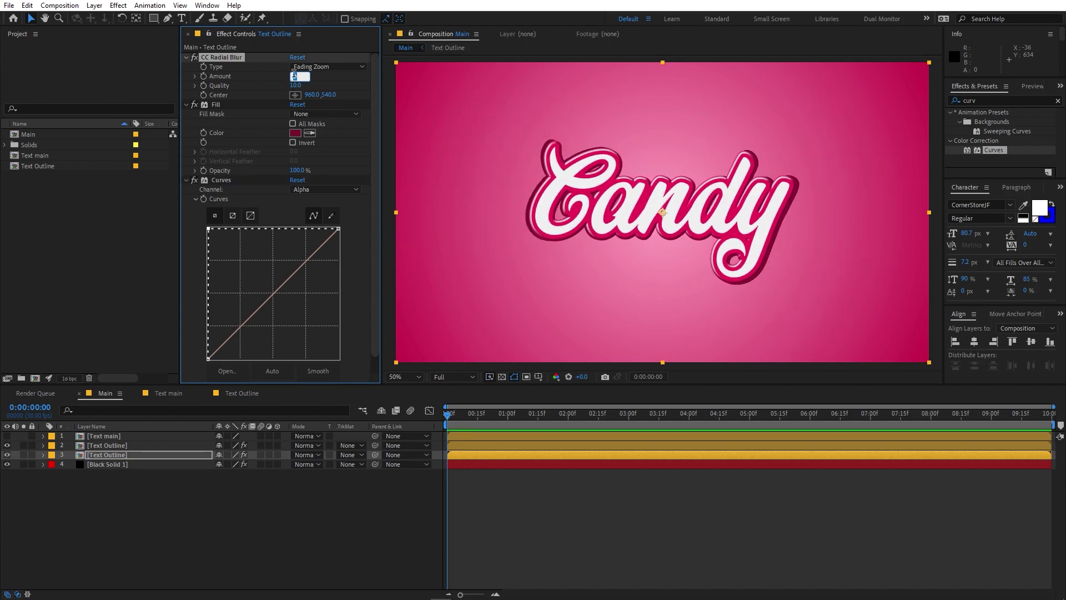
pyautogui.write('11.5')
pyautogui.press('Return')
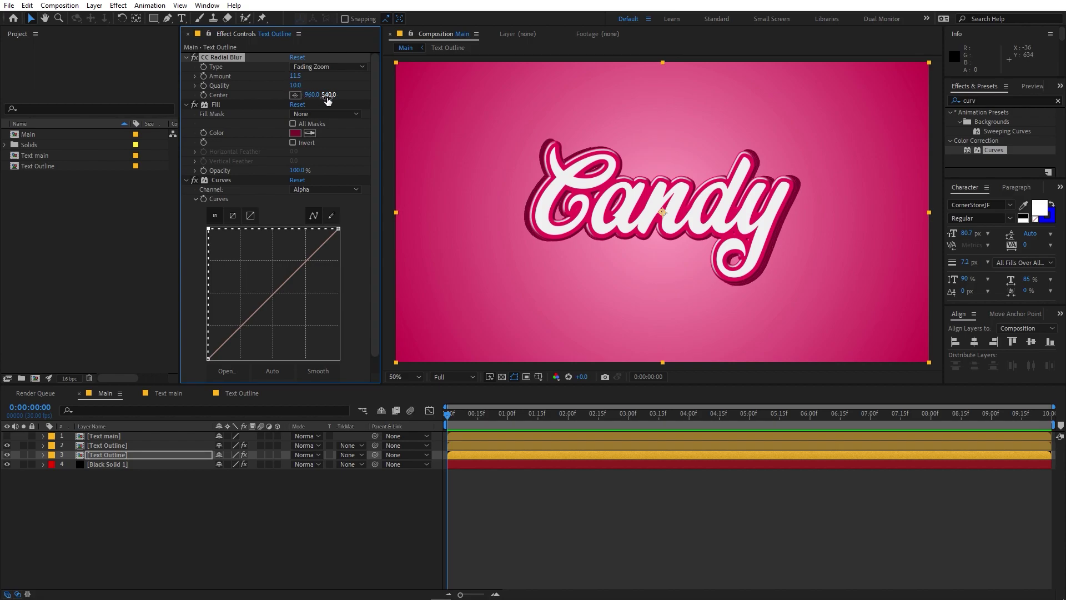
pyautogui.moveTo(333, 95); pyautogui.dragTo(55, 119)
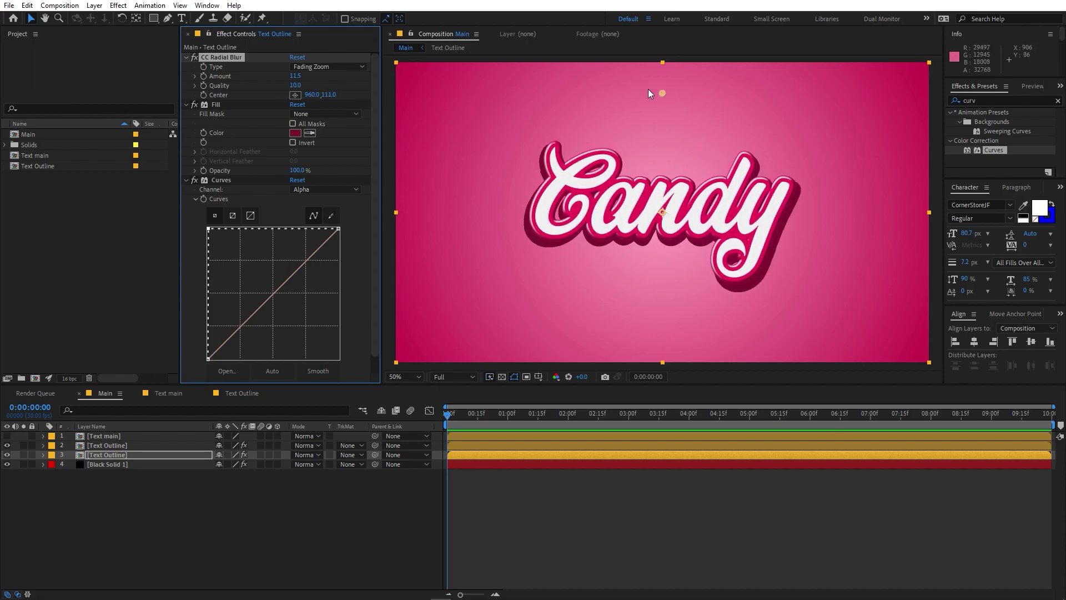
# Step: Duplicate the blurred Text Outline layer that forms the dark extrusion
pyautogui.click(123, 405)
pyautogui.click(111, 455)
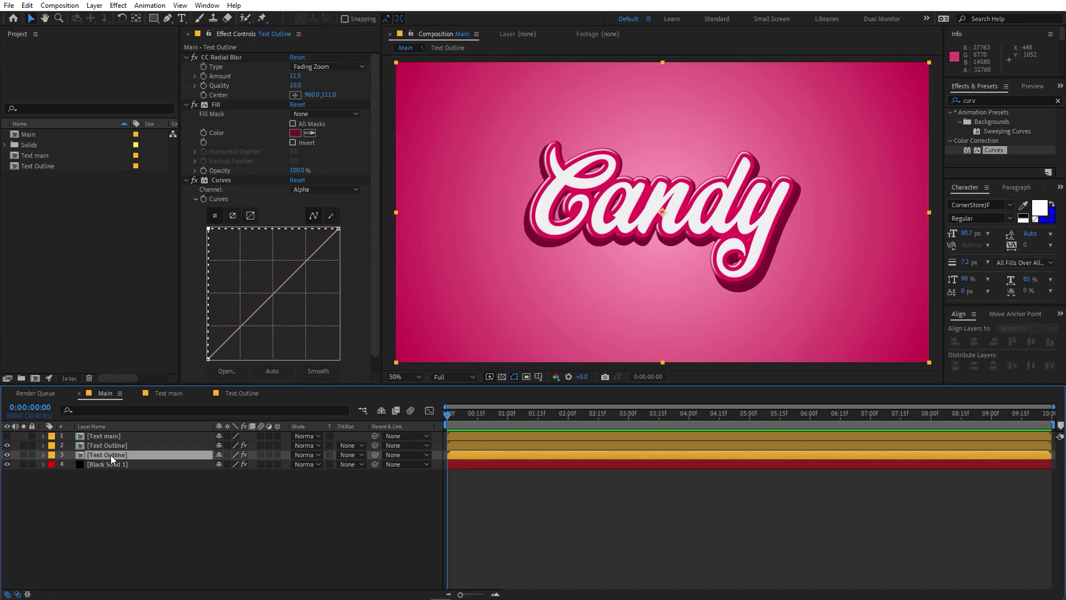
pyautogui.hotkey('ctrl', 'd')
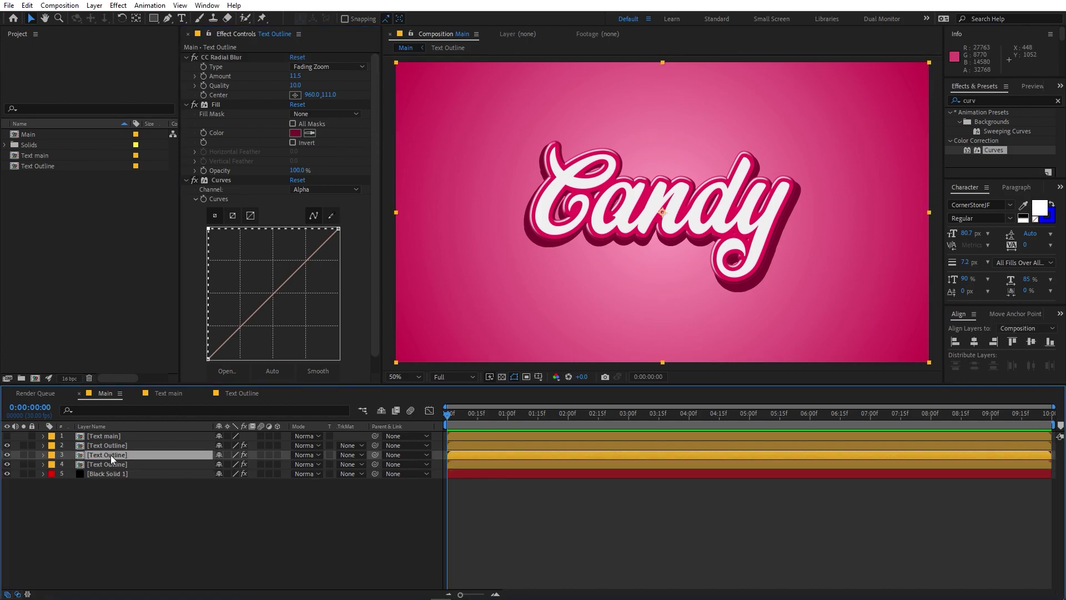
# Step: Collapse the existing effects on the lowest Text Outline copy and apply Drop Shadow to that layer
pyautogui.click(108, 461)
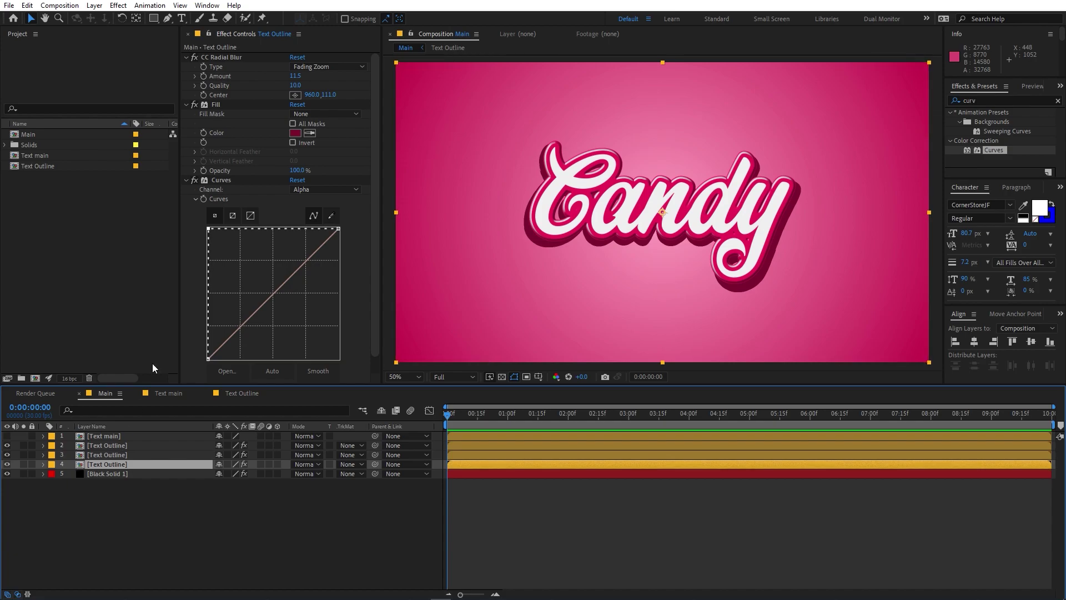
pyautogui.click(186, 59)
pyautogui.click(185, 57)
pyautogui.click(187, 67)
pyautogui.click(186, 76)
pyautogui.click(996, 98)
pyautogui.write('drop')
pyautogui.moveTo(985, 168); pyautogui.dragTo(123, 462)
pyautogui.click(123, 463)
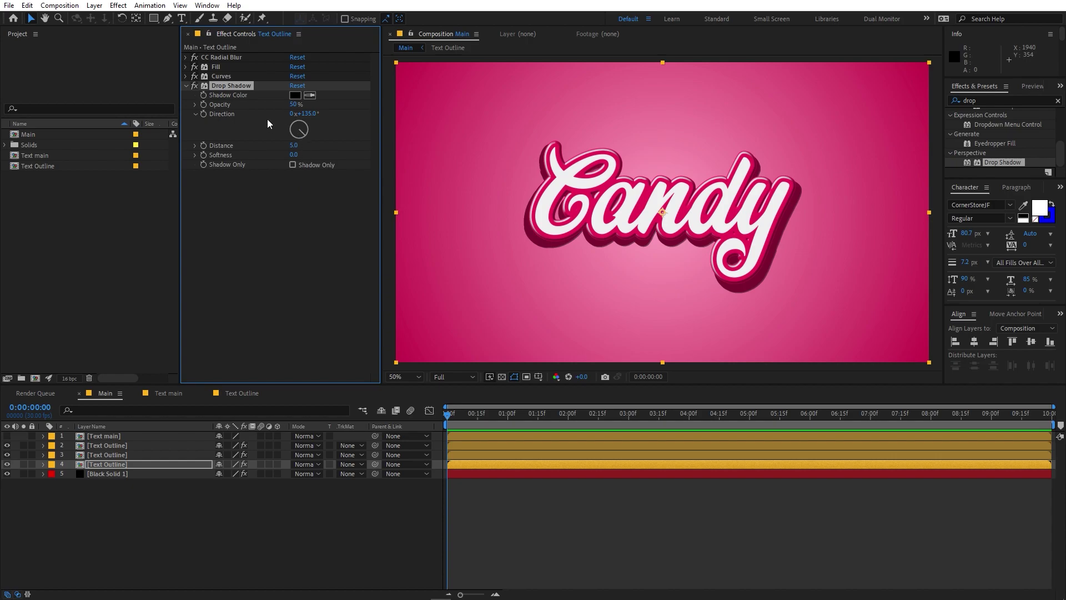
# Step: Set the Drop Shadow Opacity to 60% and sample the lettering's crimson as the Shadow Color
pyautogui.click(295, 104)
pyautogui.write('60')
pyautogui.press('Return')
pyautogui.click(309, 96)
pyautogui.click(535, 225)
# Step: Set the Drop Shadow Distance to 25 and Softness to 20
pyautogui.moveTo(299, 146); pyautogui.dragTo(297, 148)
pyautogui.click(296, 145)
pyautogui.write('25')
pyautogui.press('Return')
pyautogui.click(297, 156)
pyautogui.write('20')
pyautogui.press('Return')
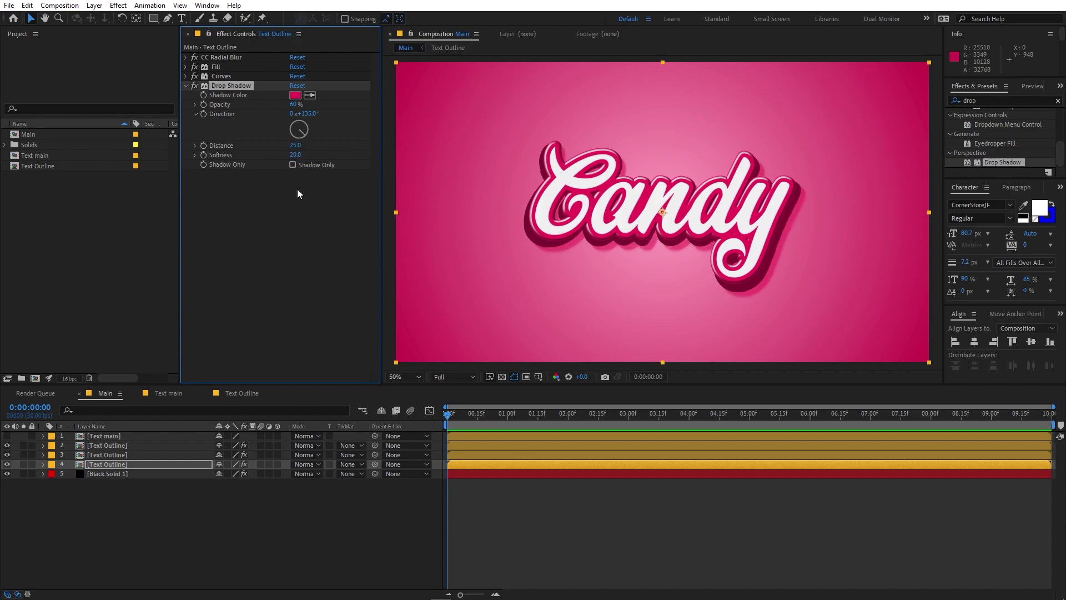
# Step: Set the blending mode of the lowest Text Outline layer to Hard Light
pyautogui.click(144, 466)
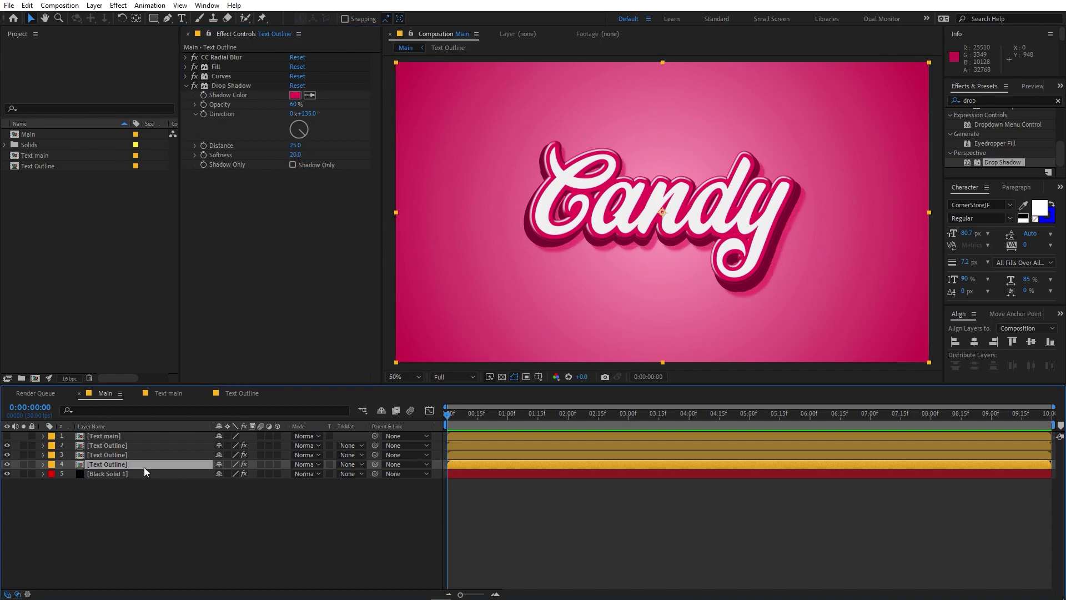
pyautogui.click(308, 466)
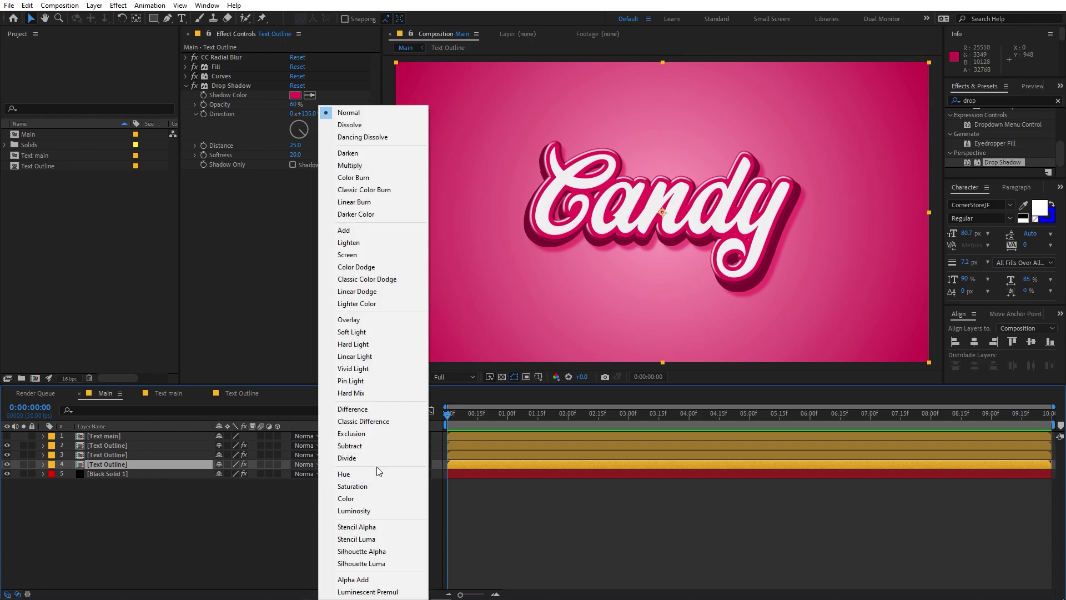
pyautogui.click(359, 344)
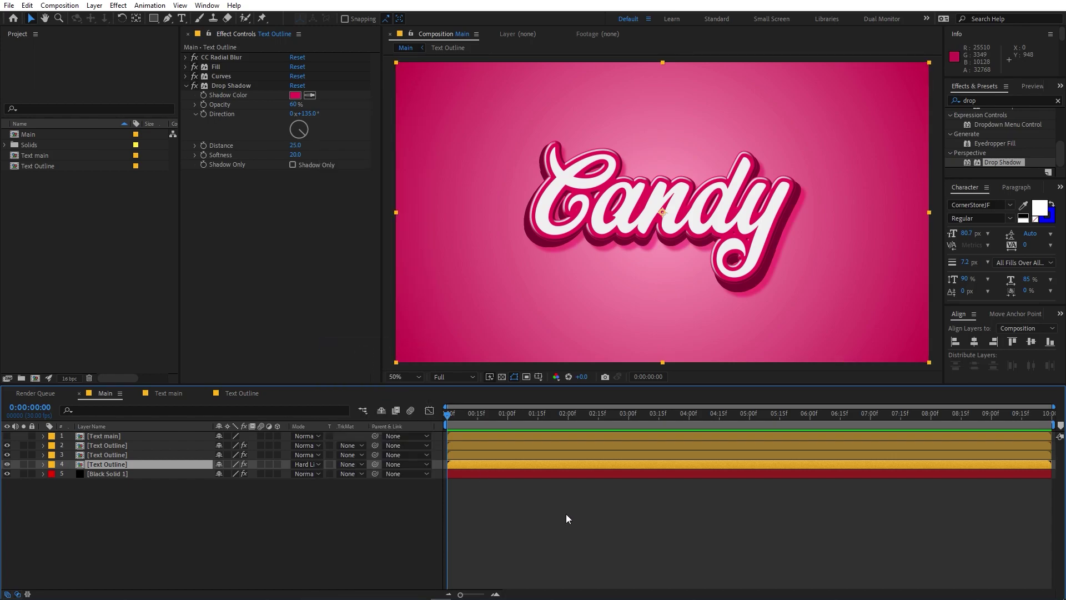
# Step: Resample the Drop Shadow color from the dark maroon extrusion under the letter C, then deselect the layer
pyautogui.press('.')
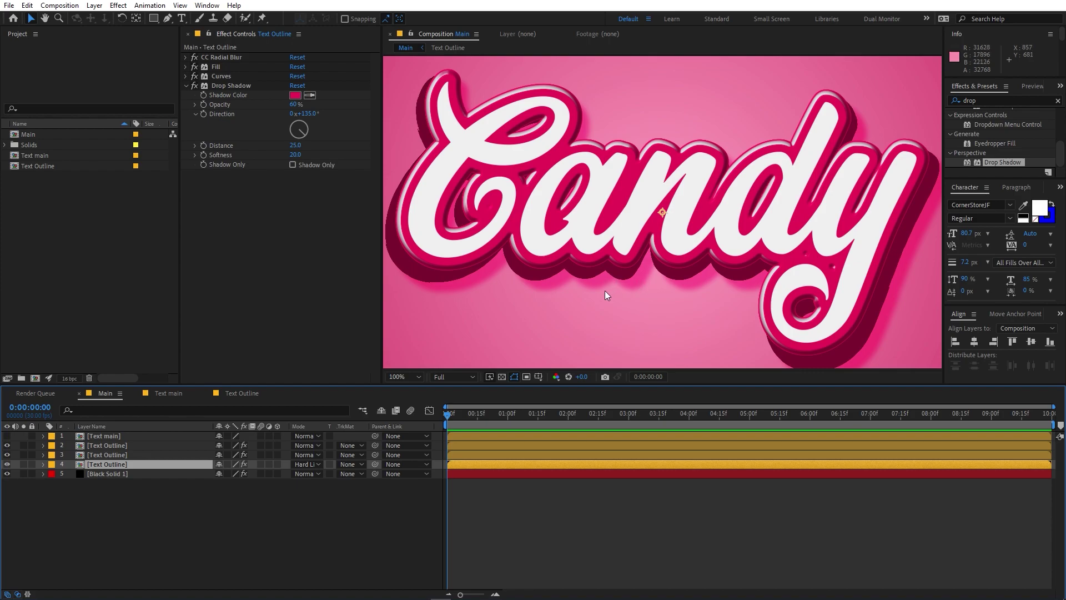
pyautogui.click(309, 95)
pyautogui.click(425, 272)
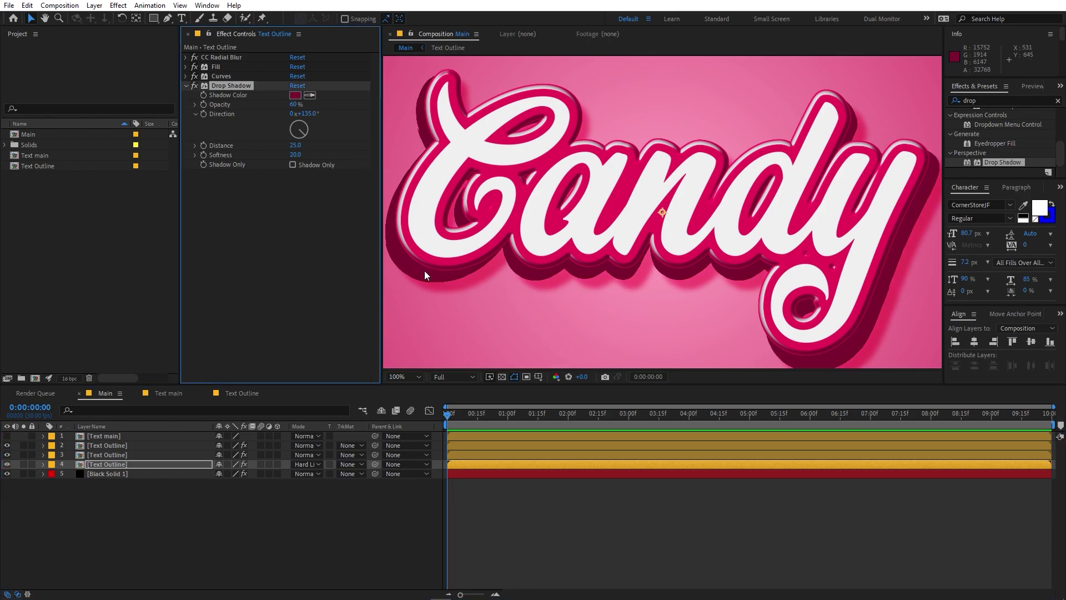
pyautogui.press(',')
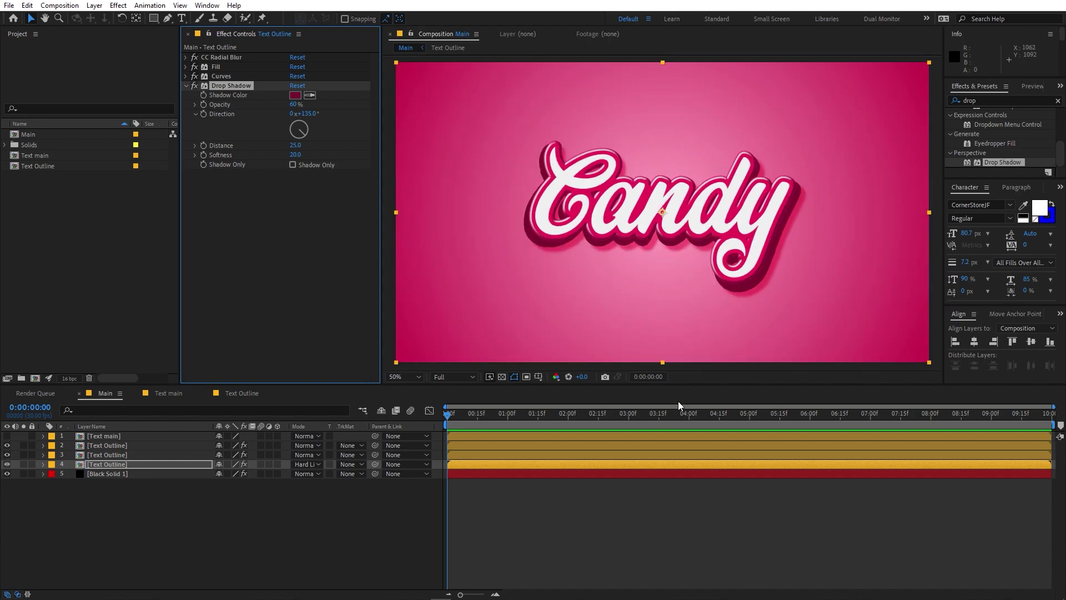
pyautogui.click(682, 500)
pyautogui.press('.')
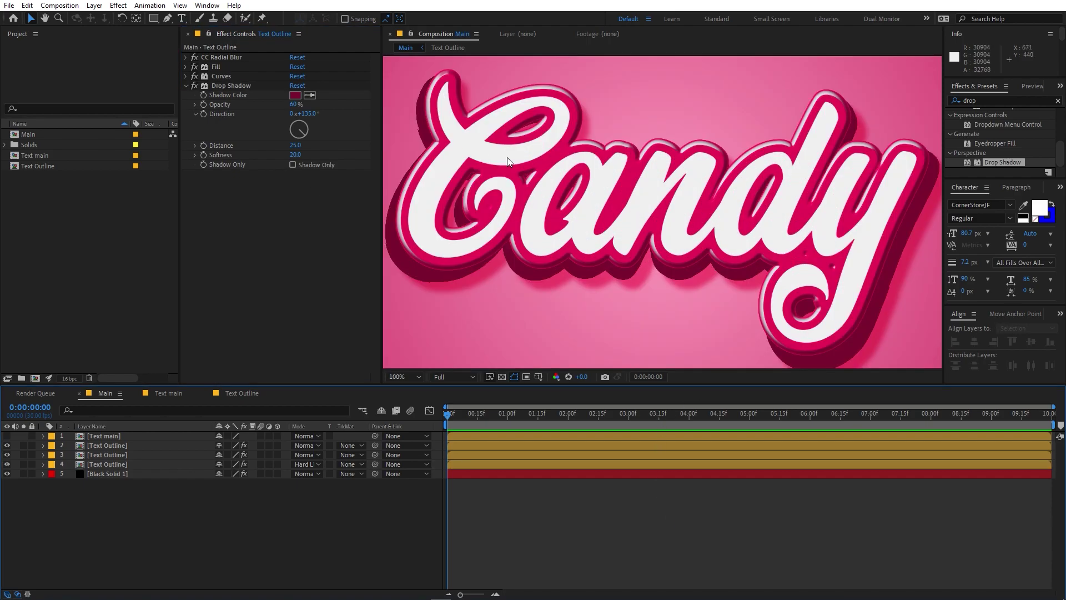
# Step: Duplicate the Text main layer at the top of the Main composition and clear the selection
pyautogui.click(107, 436)
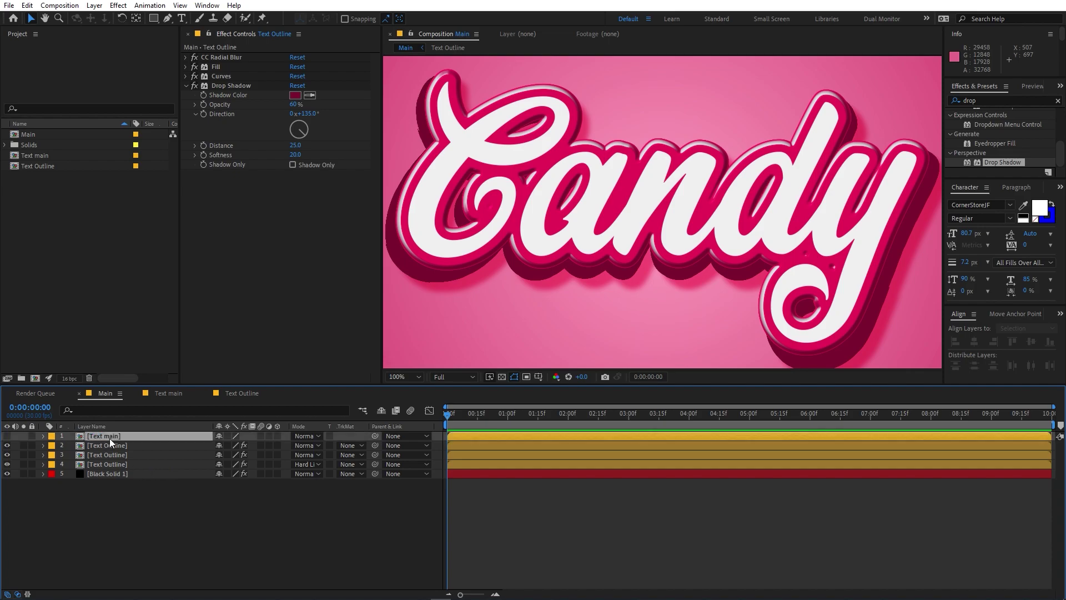
pyautogui.press(',')
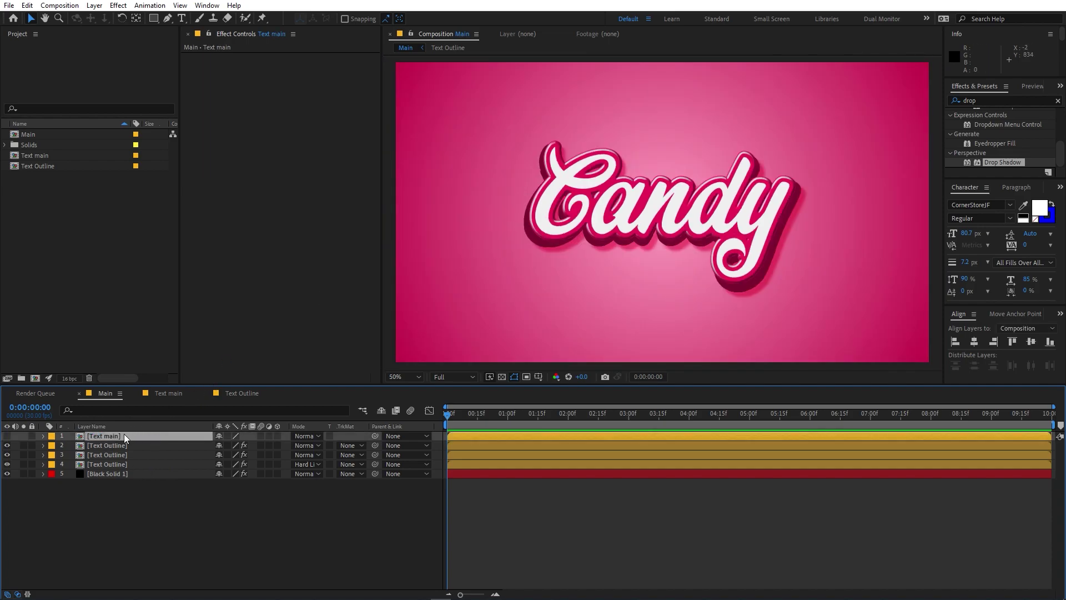
pyautogui.hotkey('ctrl', 'd')
pyautogui.click(122, 512)
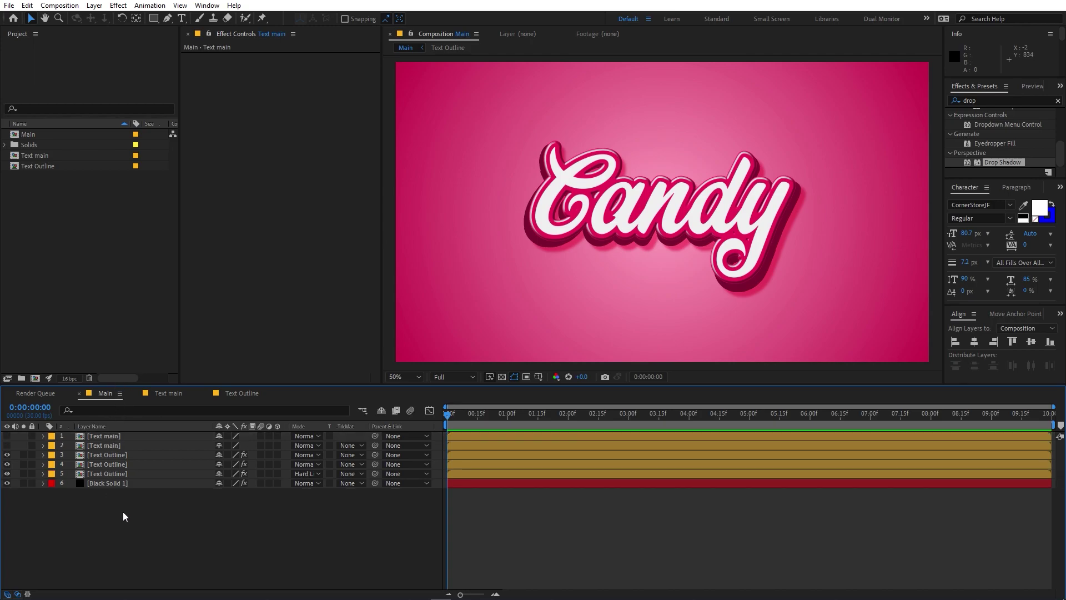
# Step: Create a new black solid layer of 1920 × 1080 px
pyautogui.click(94, 5)
pyautogui.moveTo(139, 18)
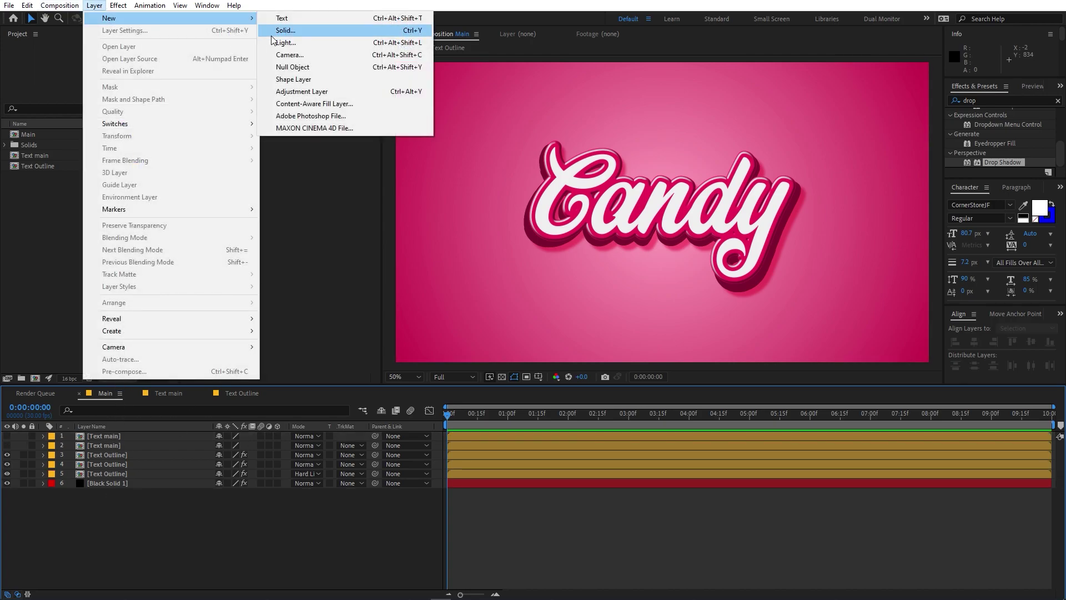
pyautogui.click(293, 31)
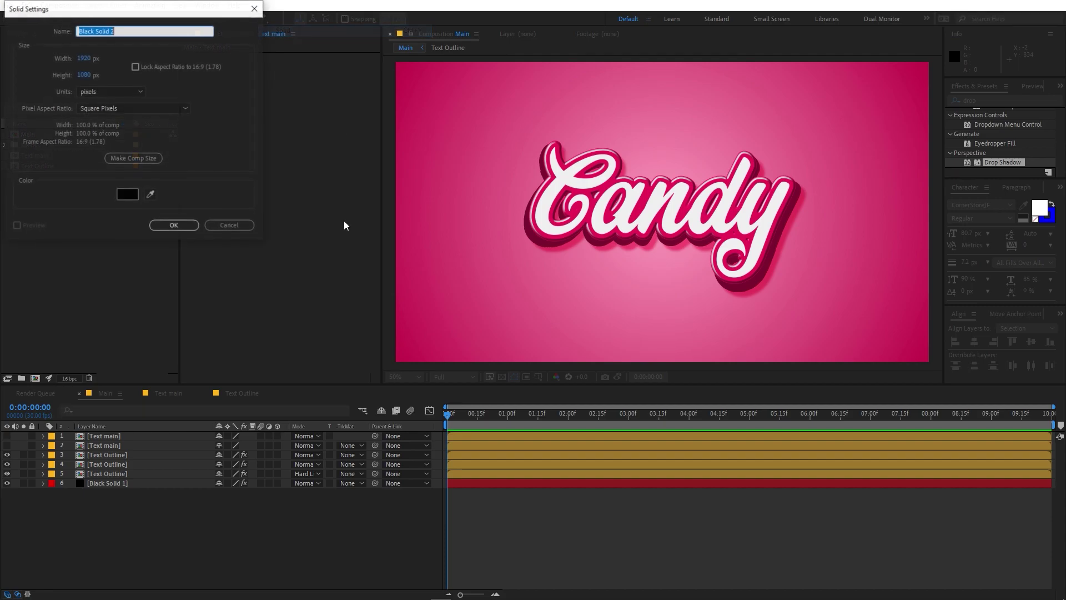
pyautogui.click(182, 227)
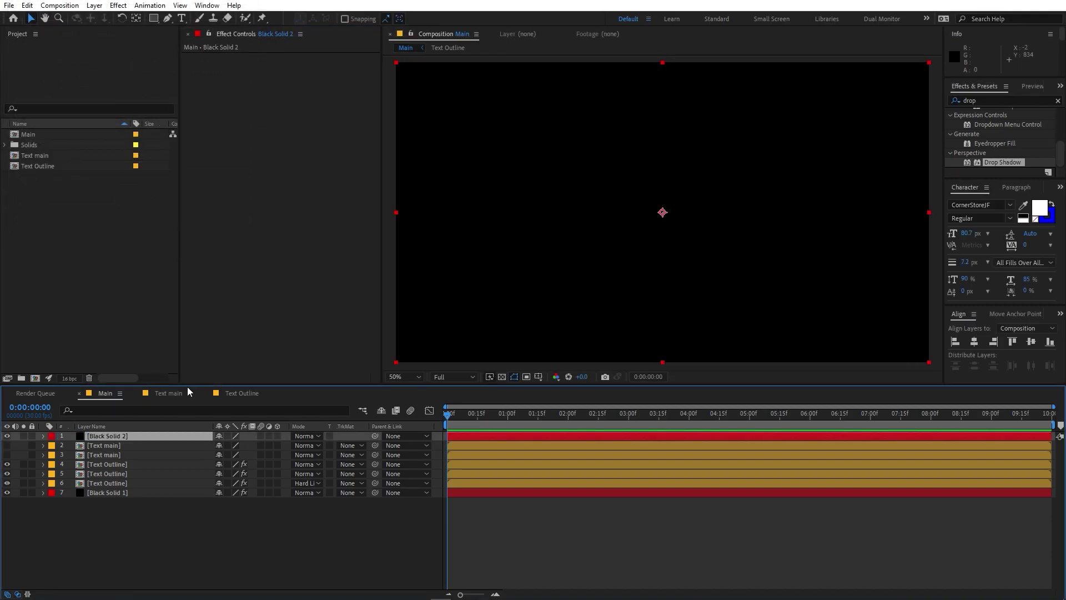
# Step: Apply Fractal Noise to the new black solid and raise its Contrast to 273
pyautogui.click(991, 101)
pyautogui.write('frac')
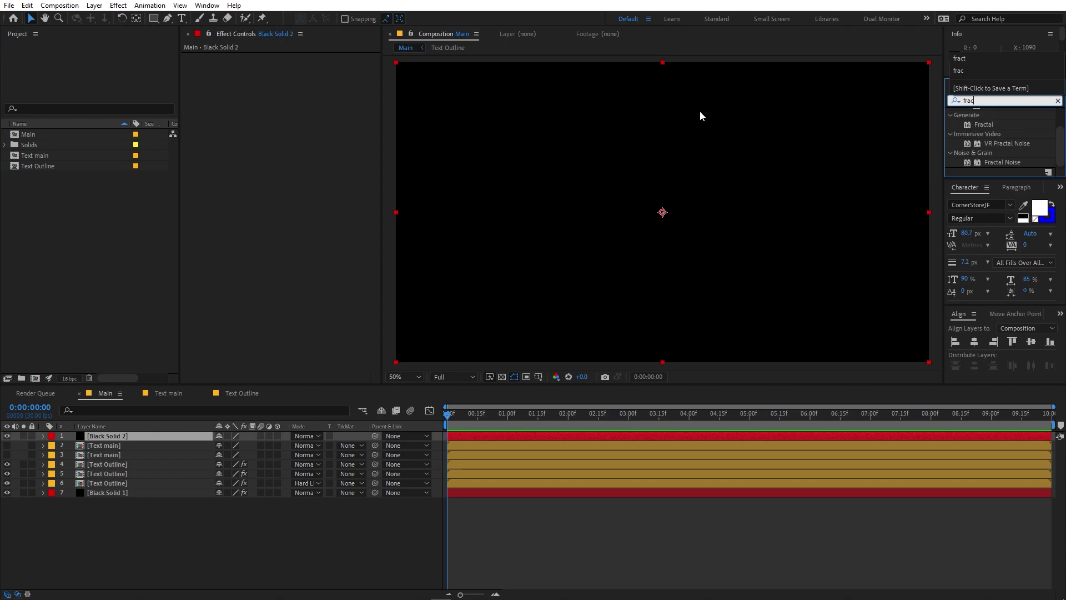
pyautogui.press('Return')
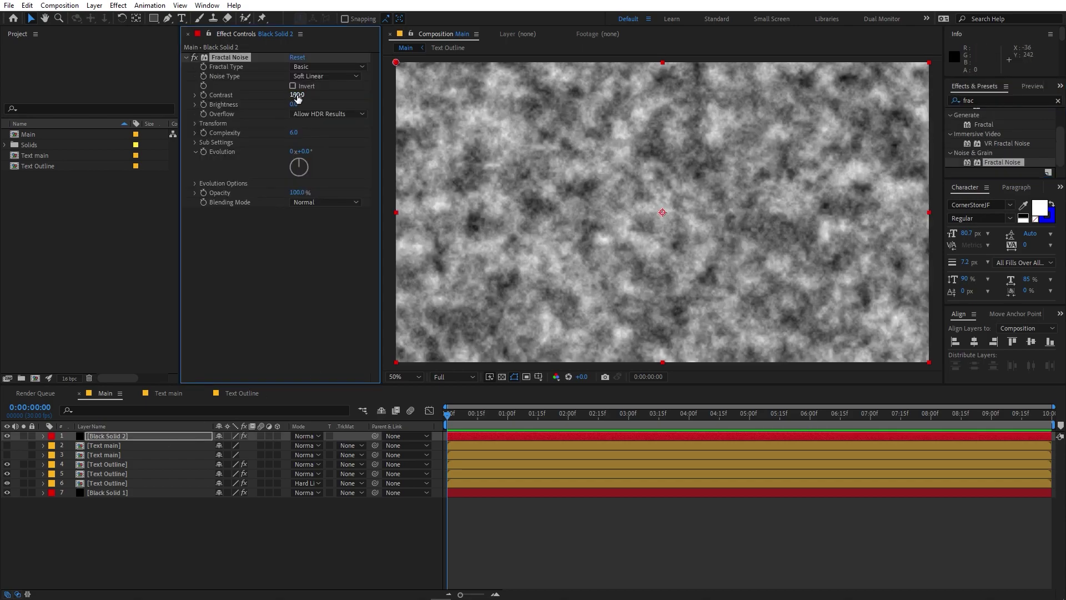
pyautogui.moveTo(297, 94); pyautogui.dragTo(358, 94)
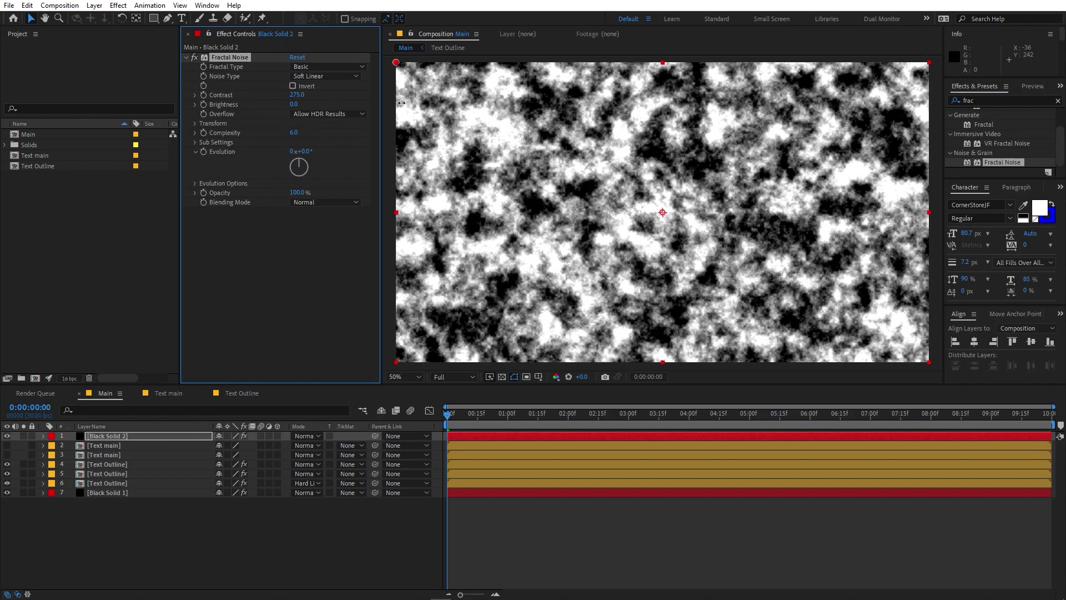
# Step: Place the Fractal Noise solid between the two Text main layers and give it the Alpha Matte "[Text main]"
pyautogui.moveTo(114, 436)
pyautogui.mouseDown()
pyautogui.moveTo(118, 467)
pyautogui.moveTo(109, 442)
pyautogui.mouseUp()
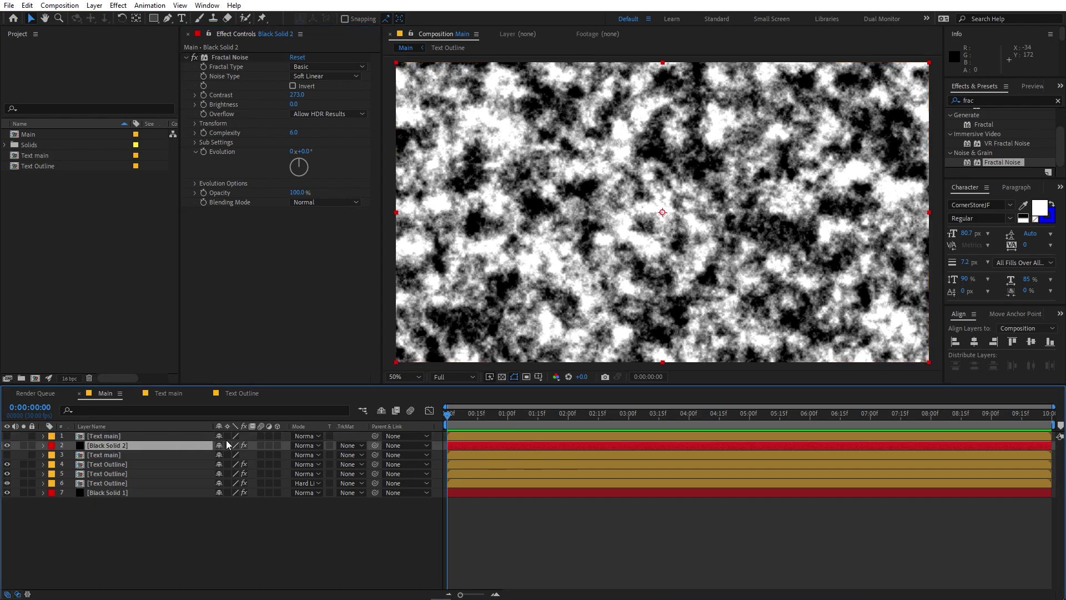
pyautogui.click(347, 446)
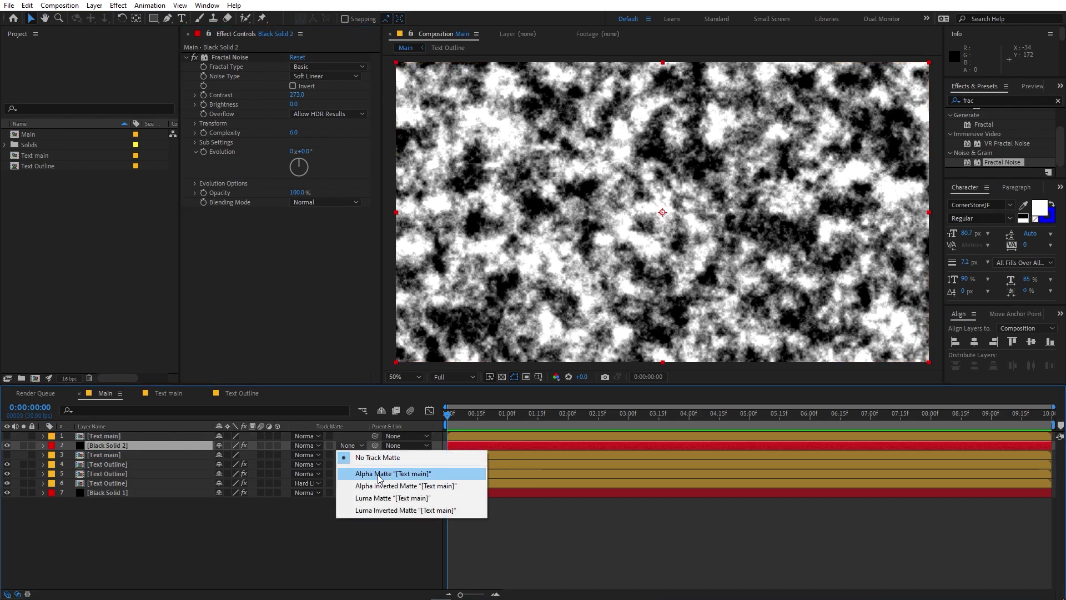
pyautogui.click(383, 472)
pyautogui.press('.')
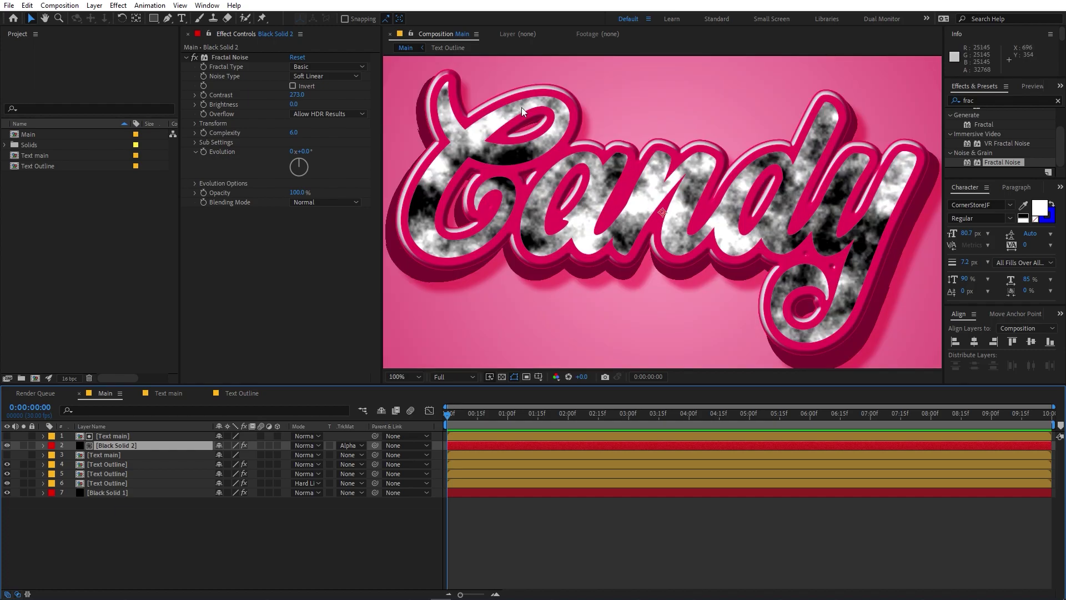
# Step: Raise the Brightness of the Fractal Noise on the matted black solid to 18
pyautogui.scroll(2, 583, 134)
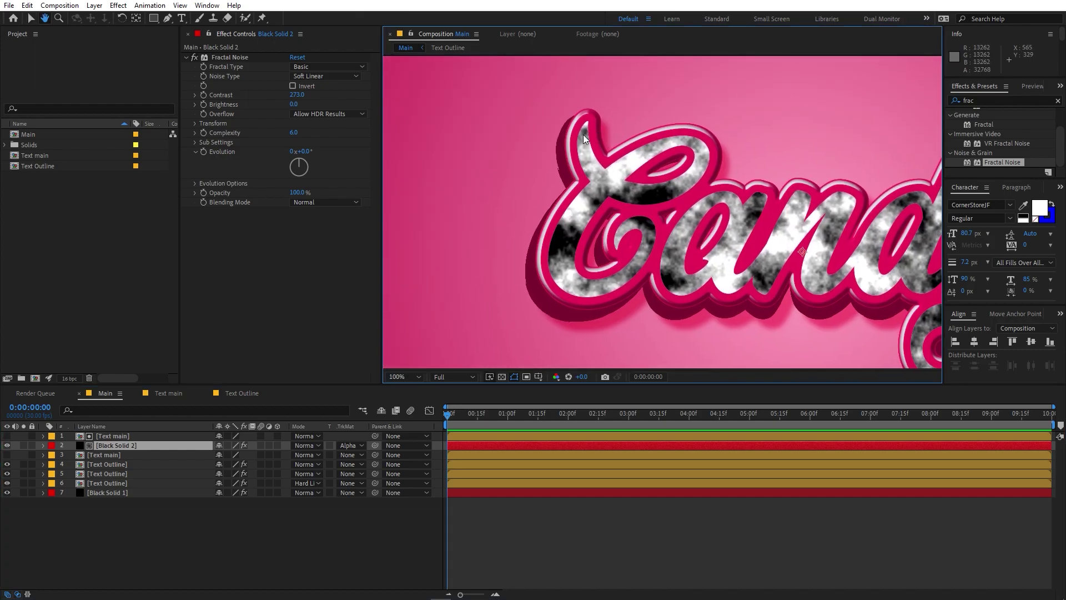
pyautogui.press(',')
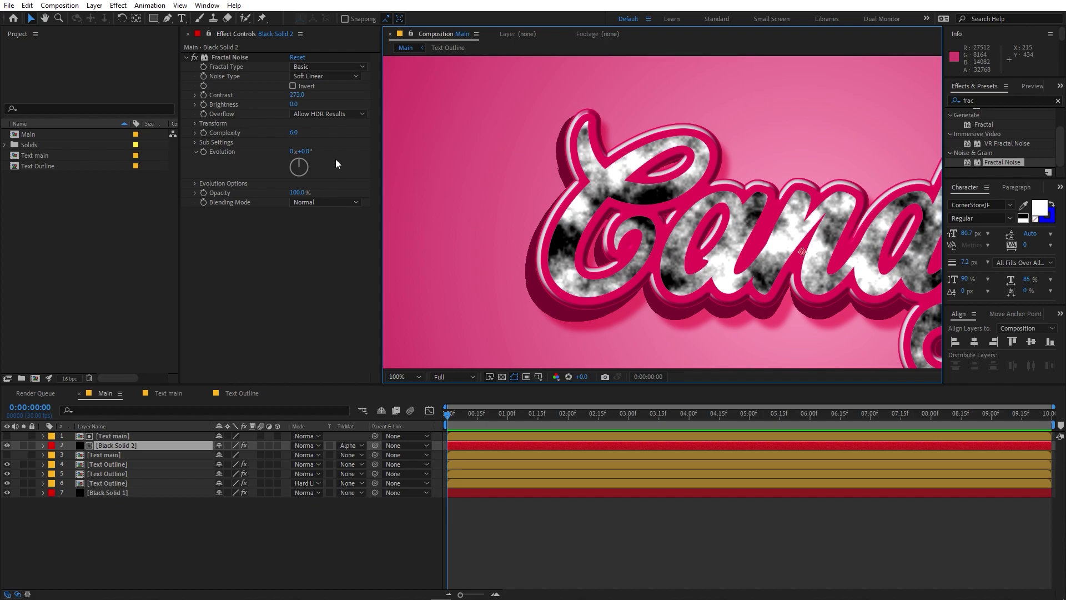
pyautogui.click(293, 104)
pyautogui.write('12.2')
pyautogui.press('Return')
pyautogui.moveTo(380, 110); pyautogui.dragTo(388, 110)
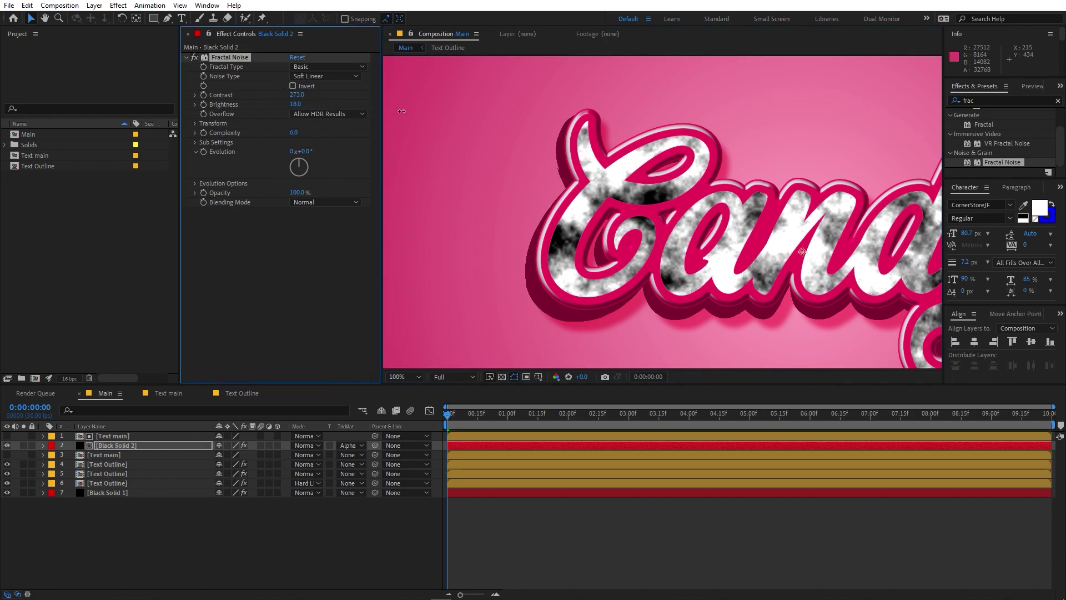
# Step: Reduce the Fractal Noise transform Scale to 2.2 for a fine glitter-like grain in the letters
pyautogui.click(196, 124)
pyautogui.click(297, 151)
pyautogui.write('100.0')
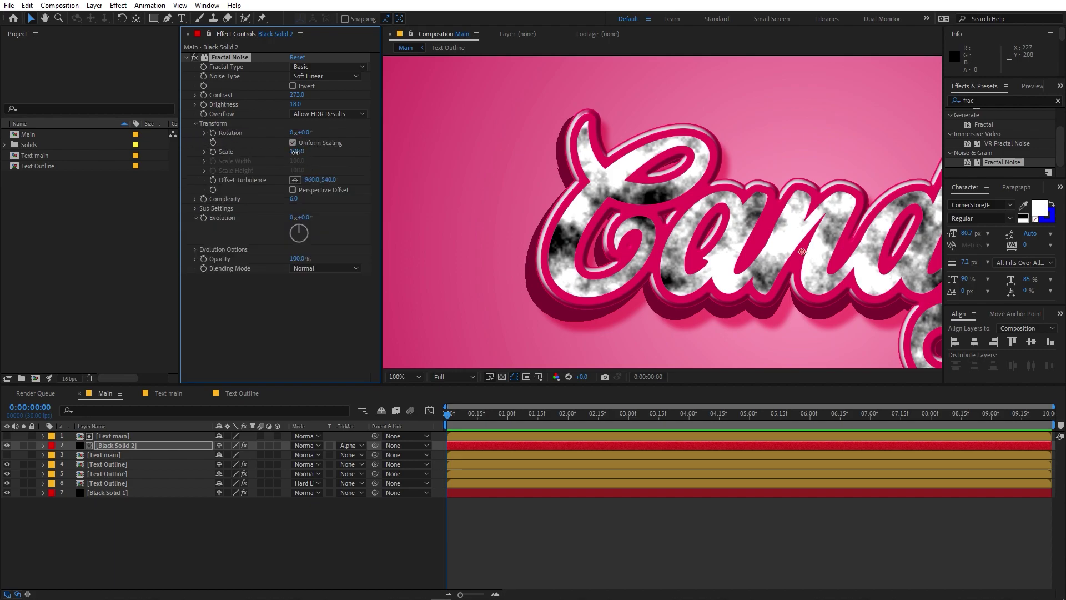
pyautogui.press('Return')
pyautogui.moveTo(293, 151); pyautogui.dragTo(300, 151)
pyautogui.scroll(-2, 655, 237)
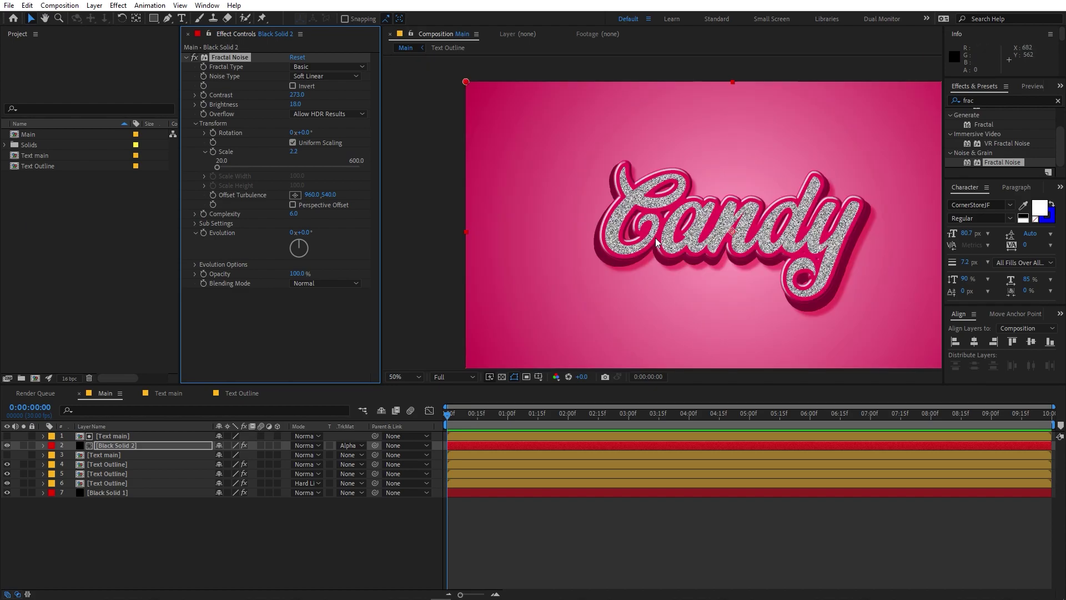
pyautogui.scroll(2, 655, 237)
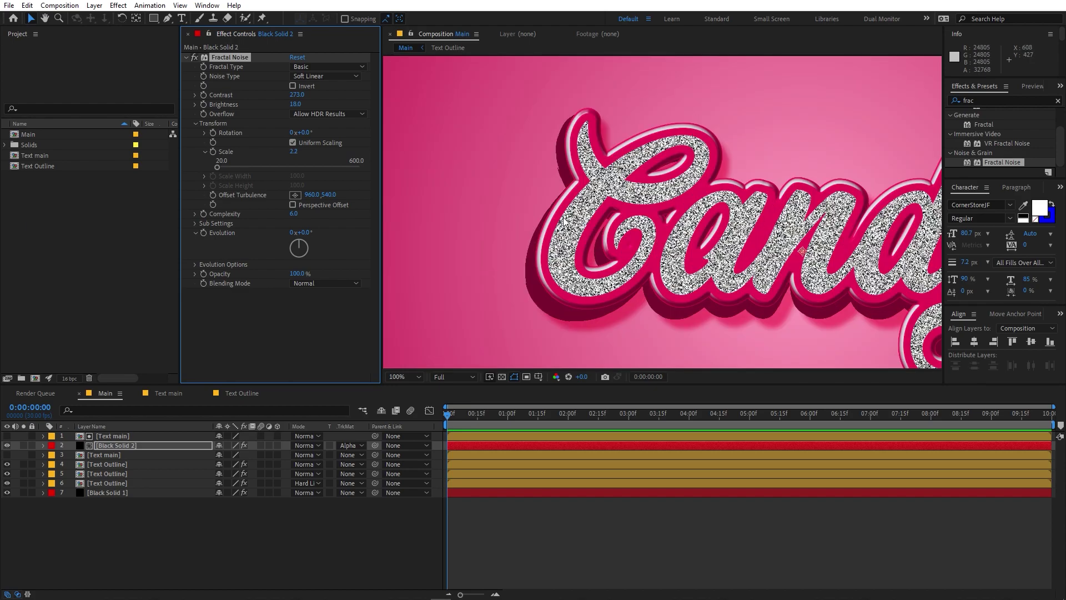
# Step: Lower the opacity of the Fractal Noise solid to 26%, clear the selection and check the texture
pyautogui.click(162, 444)
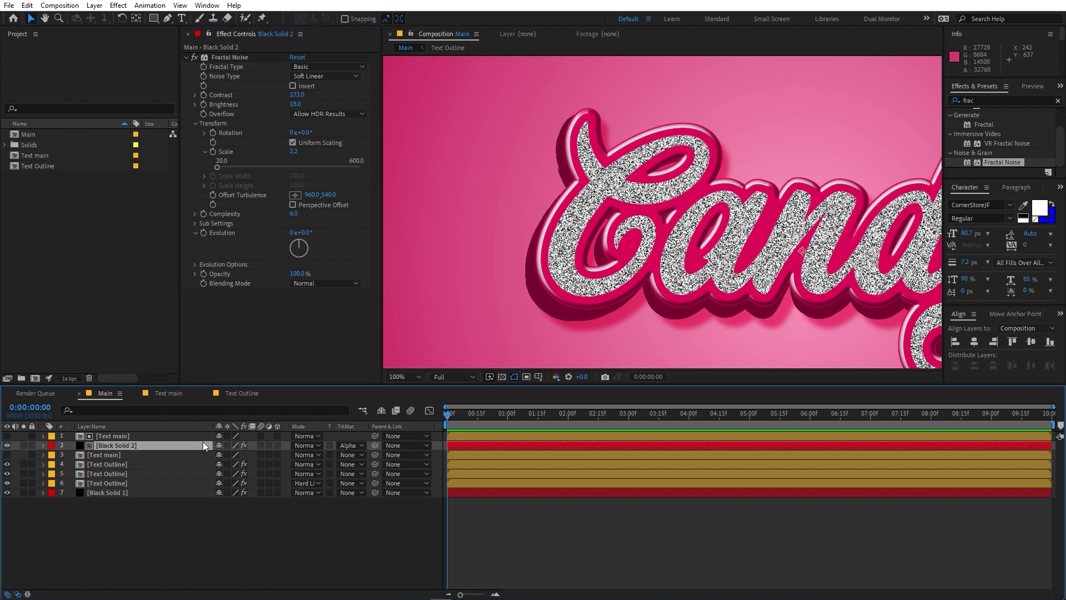
pyautogui.press('t')
pyautogui.moveTo(221, 454); pyautogui.dragTo(187, 465)
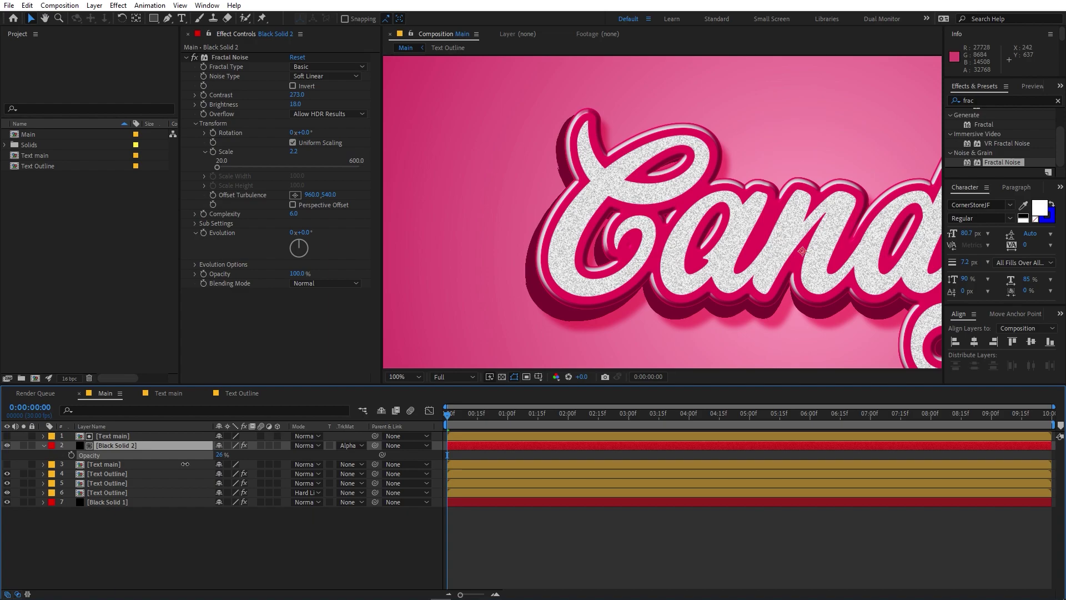
pyautogui.click(745, 539)
pyautogui.scroll(-3, 742, 291)
pyautogui.scroll(3, 742, 291)
pyautogui.scroll(1, 754, 288)
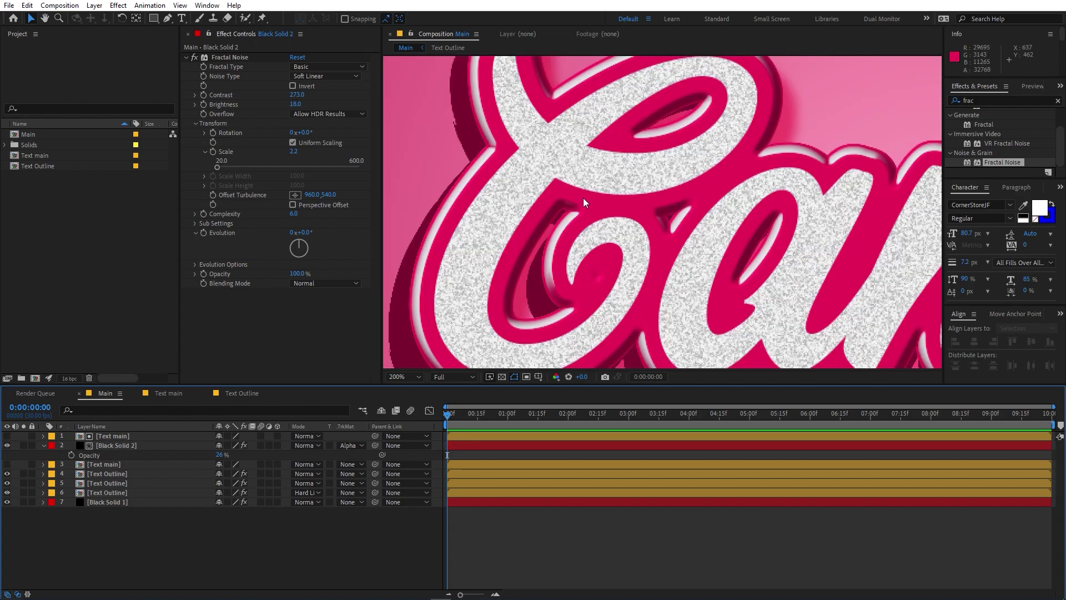
pyautogui.scroll(-6, 579, 189)
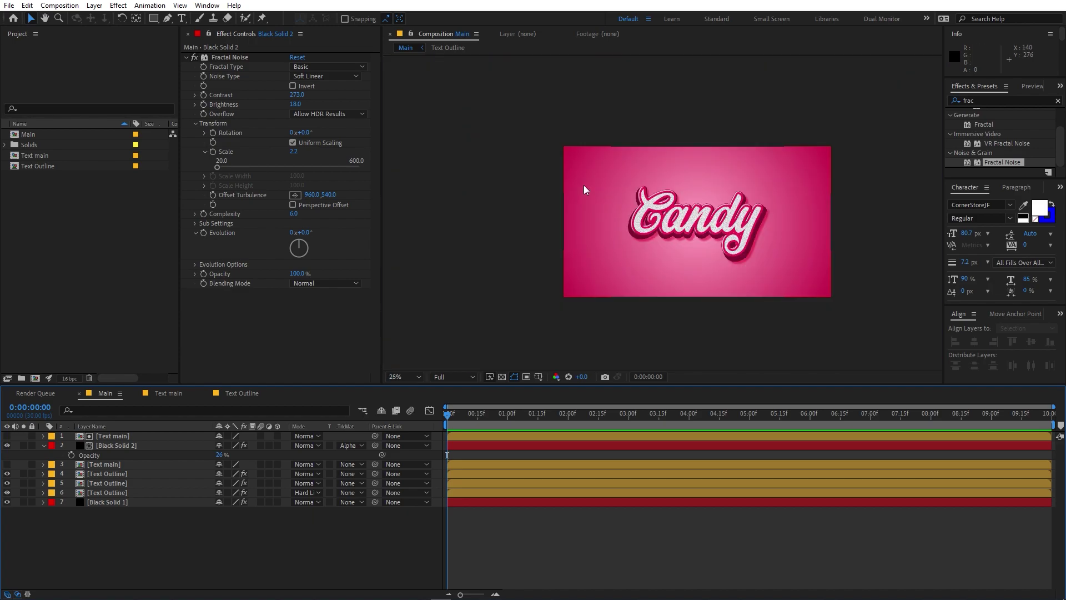
pyautogui.hotkey('shift', '/')
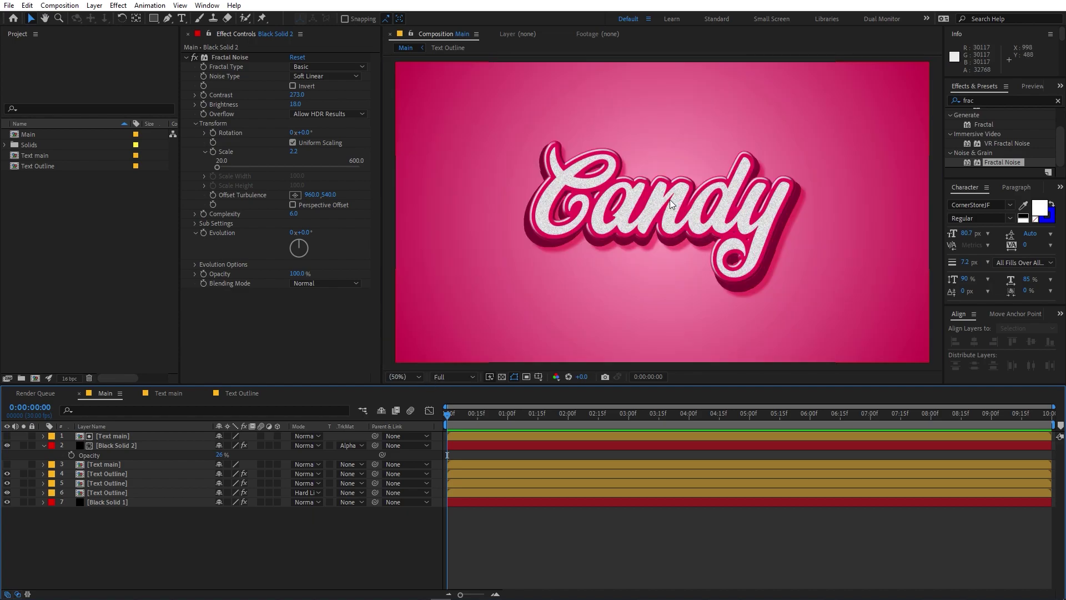
# Step: Activate the Pen tool with no layer selected and display the Title/Action Safe guides in the Main composition
pyautogui.click(137, 282)
pyautogui.click(168, 19)
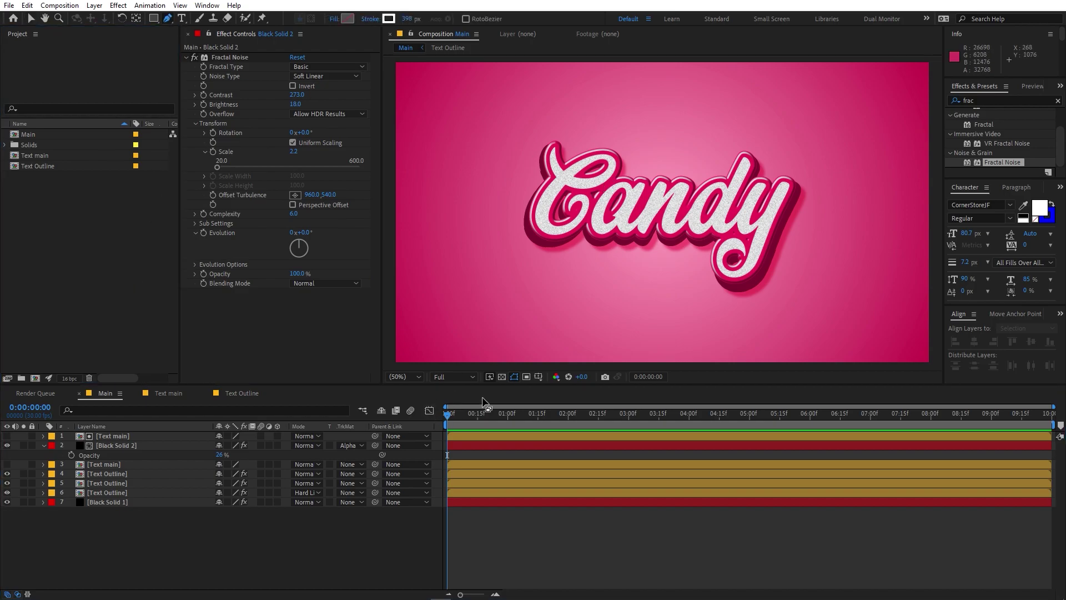
pyautogui.click(536, 376)
pyautogui.click(572, 388)
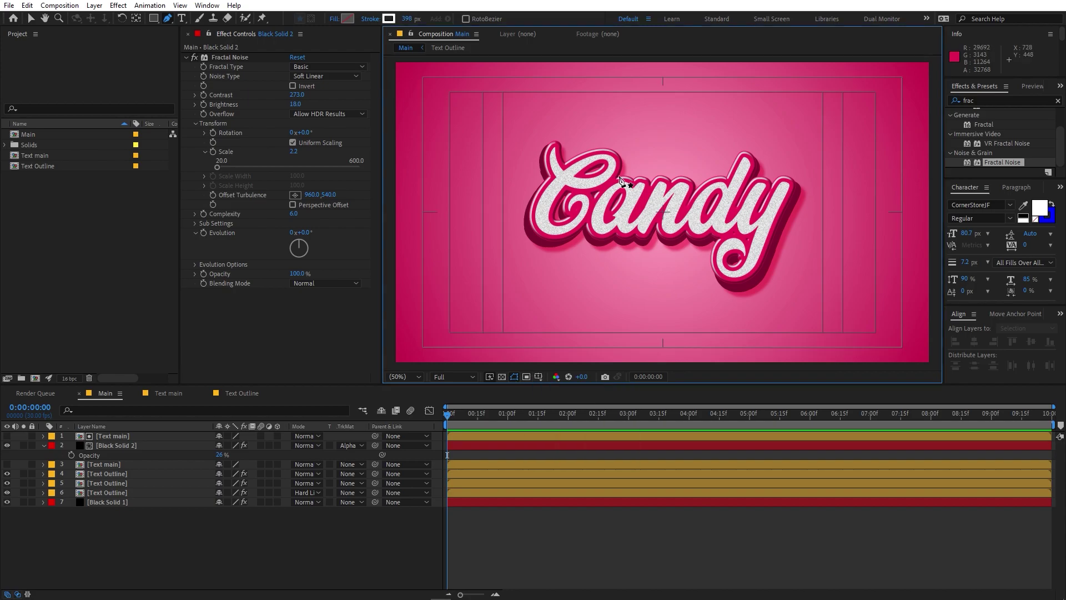
# Step: Draw a straight vertical line on a new shape layer from the composition's centre to a point above the frame
pyautogui.click(664, 213)
pyautogui.scroll(-2, 663, 213)
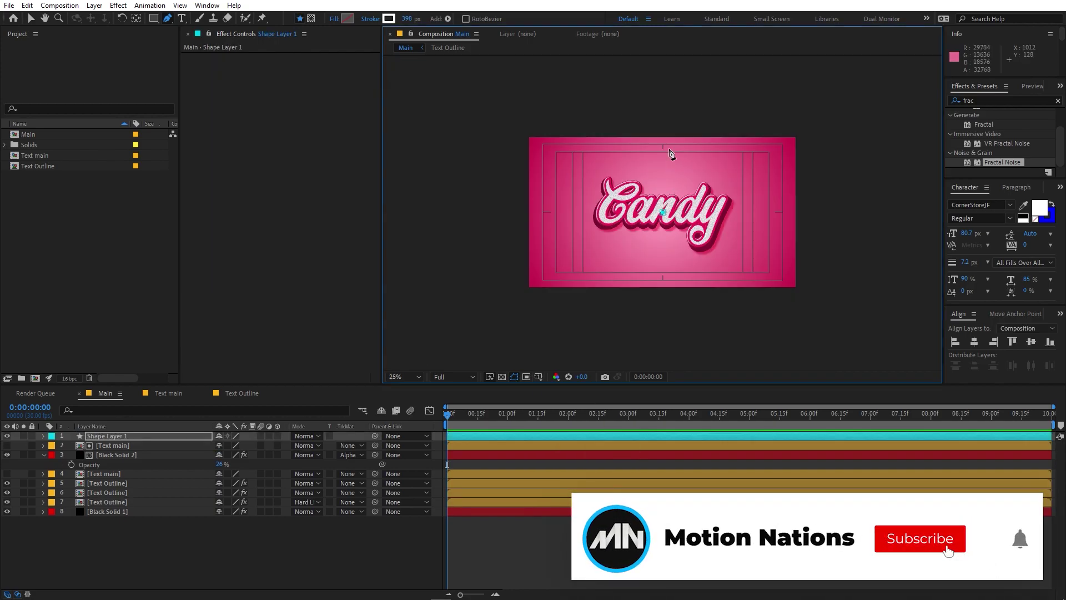
pyautogui.click(663, 77)
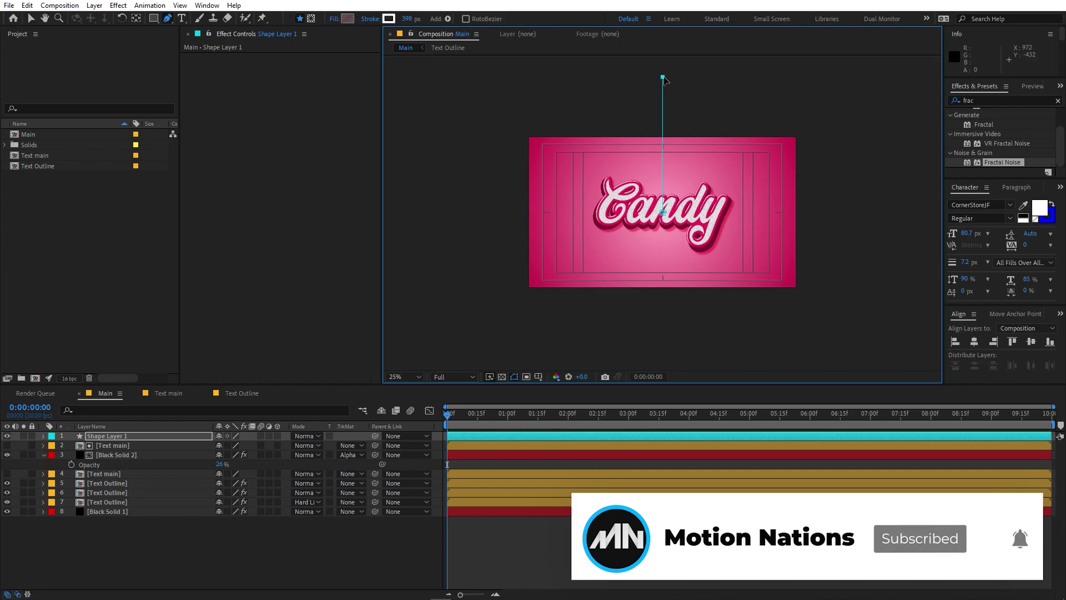
pyautogui.scroll(2, 665, 84)
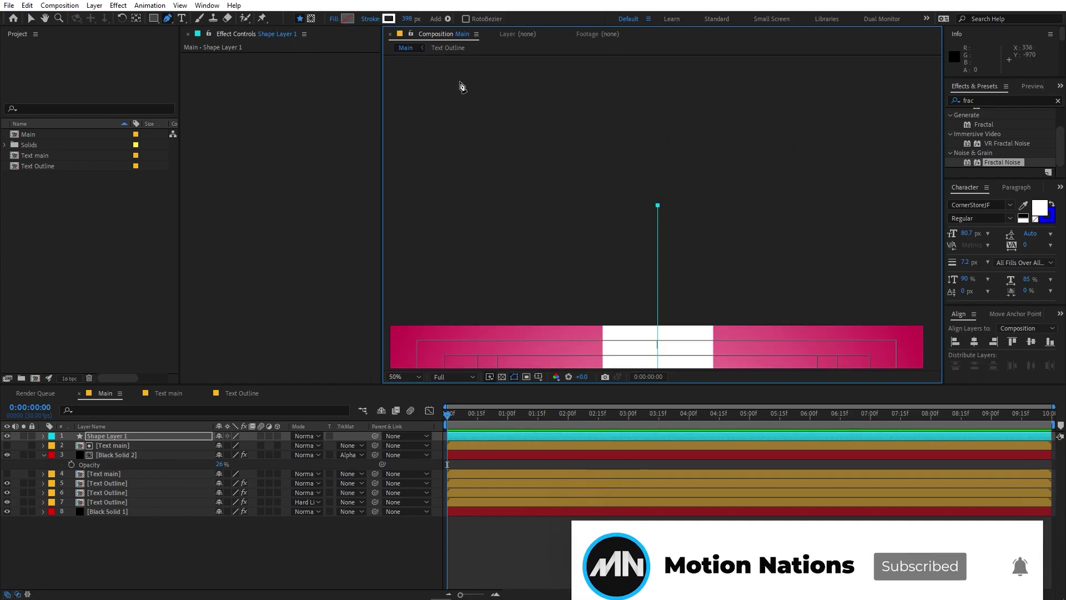
pyautogui.click(414, 378)
pyautogui.click(421, 403)
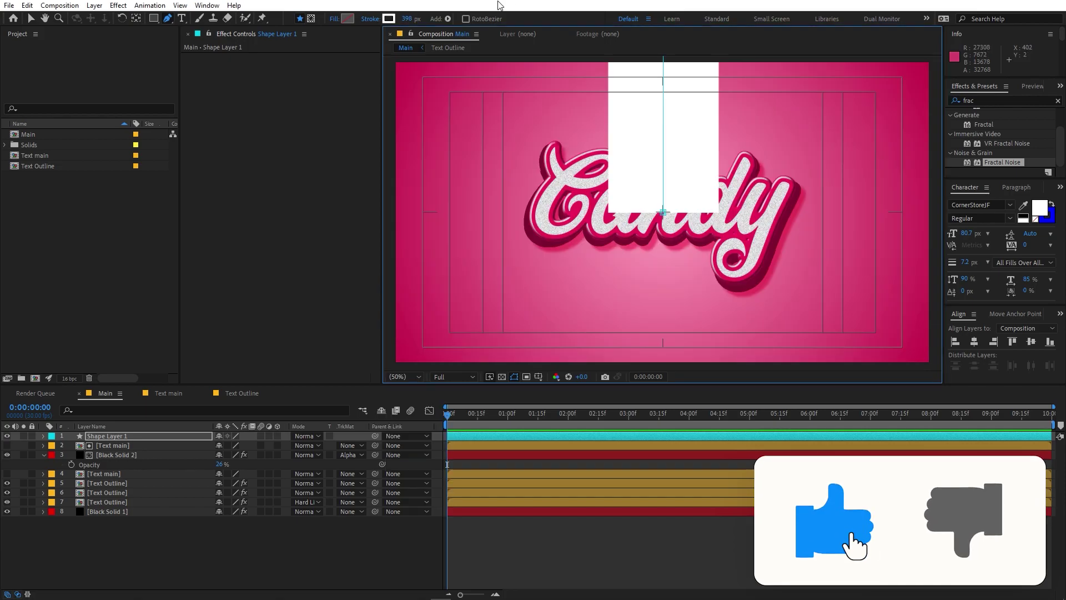
# Step: Set the stroke width of the new vertical line to 400 px
pyautogui.click(408, 19)
pyautogui.write('400')
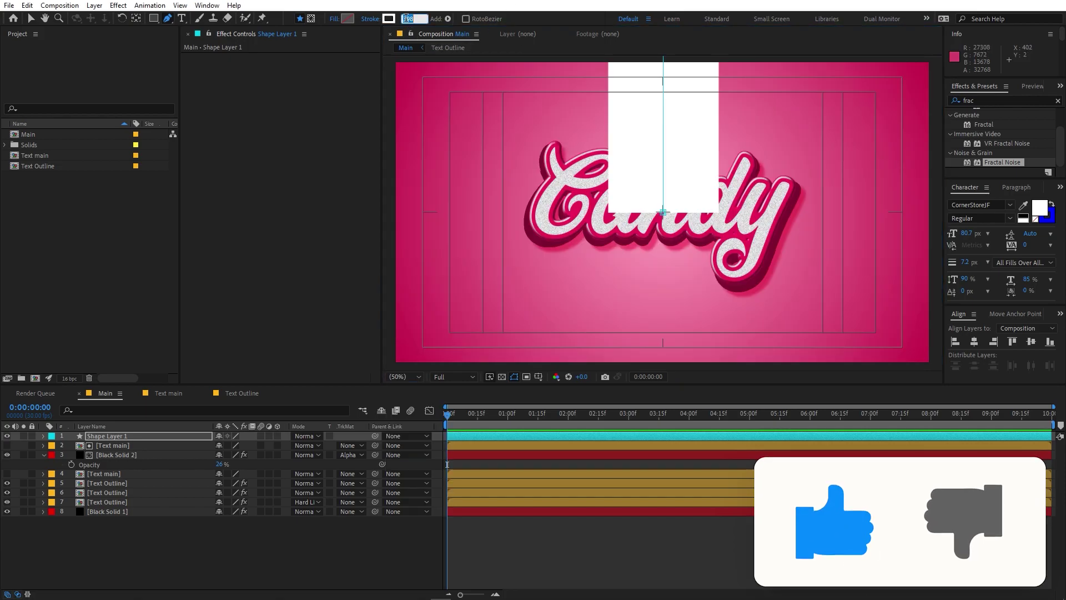
pyautogui.press('Return')
# Step: Set the stroke's Taper Start Length to 100% so the line narrows to a point at the centre
pyautogui.click(43, 436)
pyautogui.click(53, 446)
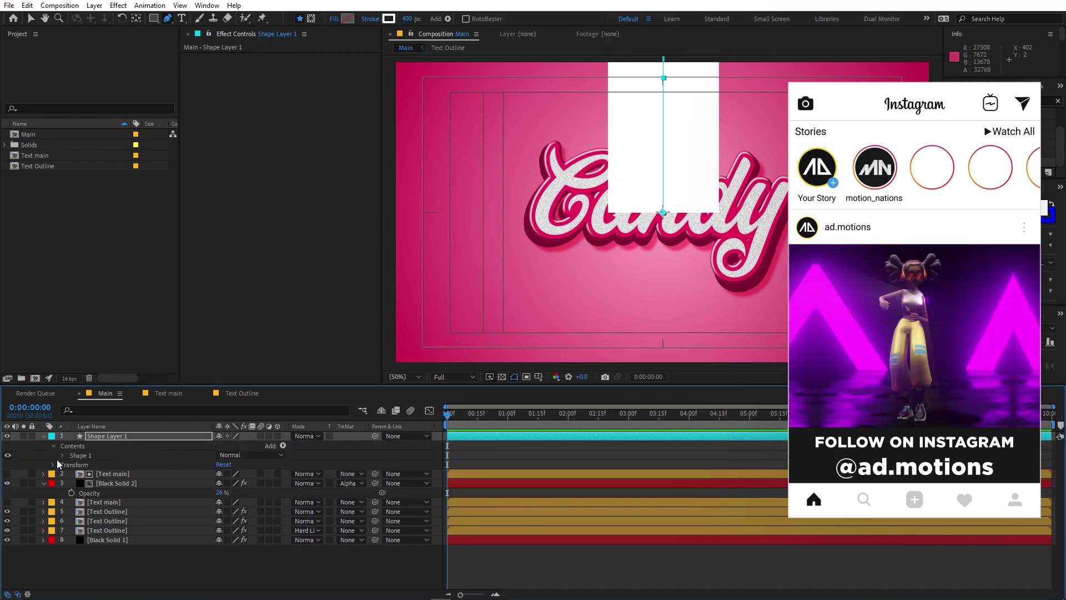
pyautogui.click(63, 455)
pyautogui.click(71, 474)
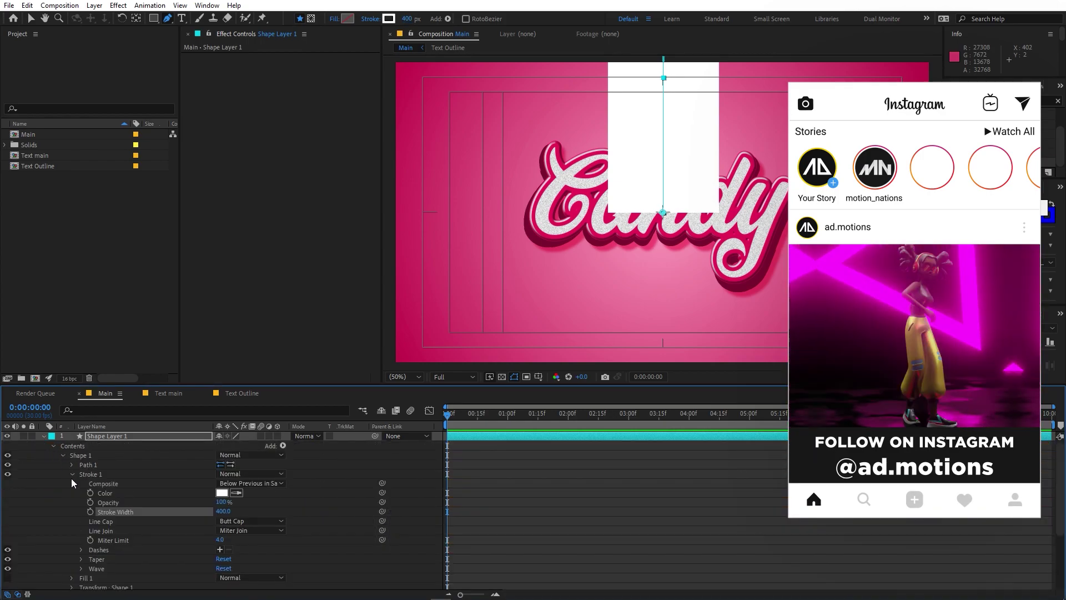
pyautogui.scroll(-2, 57, 495)
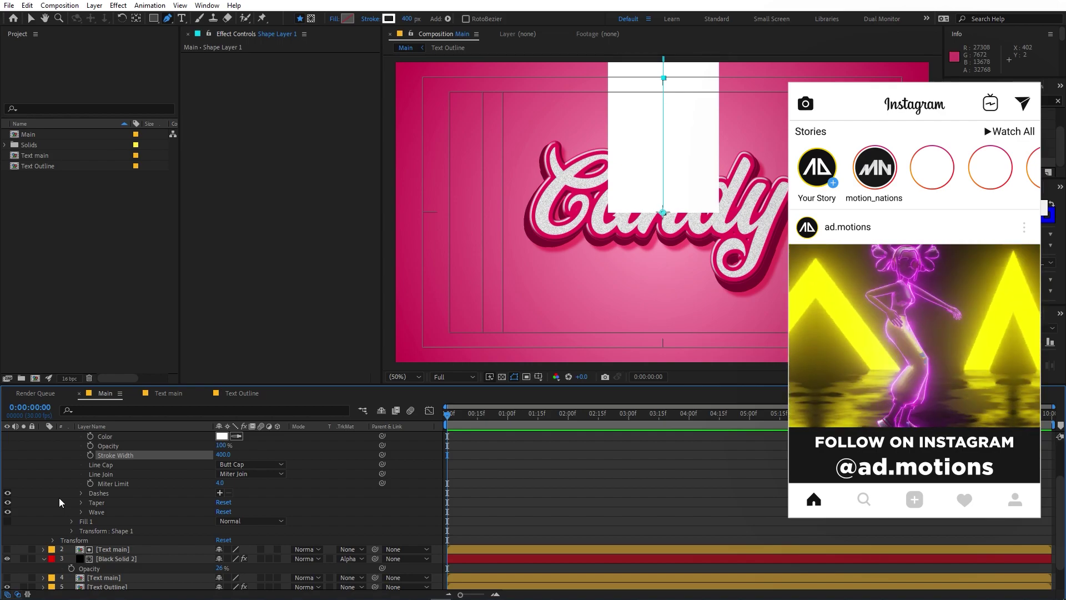
pyautogui.click(81, 503)
pyautogui.scroll(-1, 111, 503)
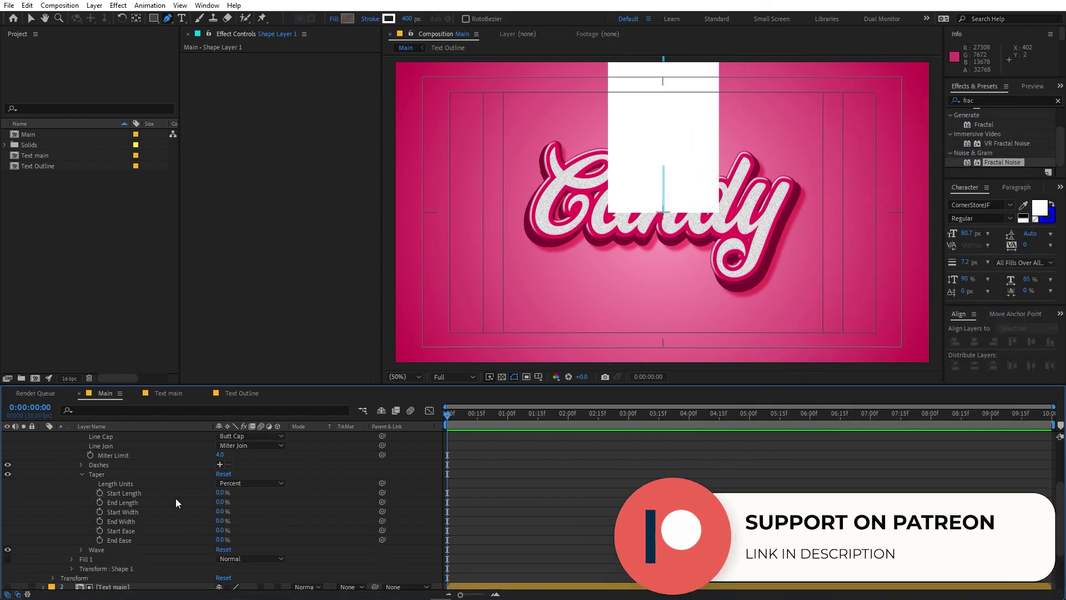
pyautogui.moveTo(219, 493); pyautogui.dragTo(286, 497)
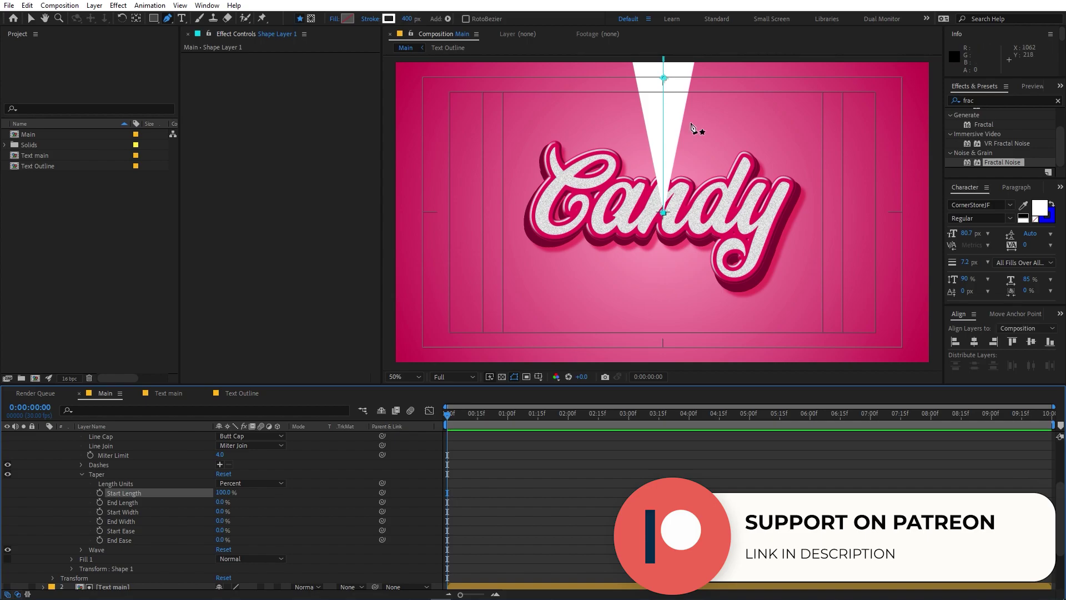
# Step: Add a Repeater to the tapered shape and set it to 6 copies
pyautogui.press(',')
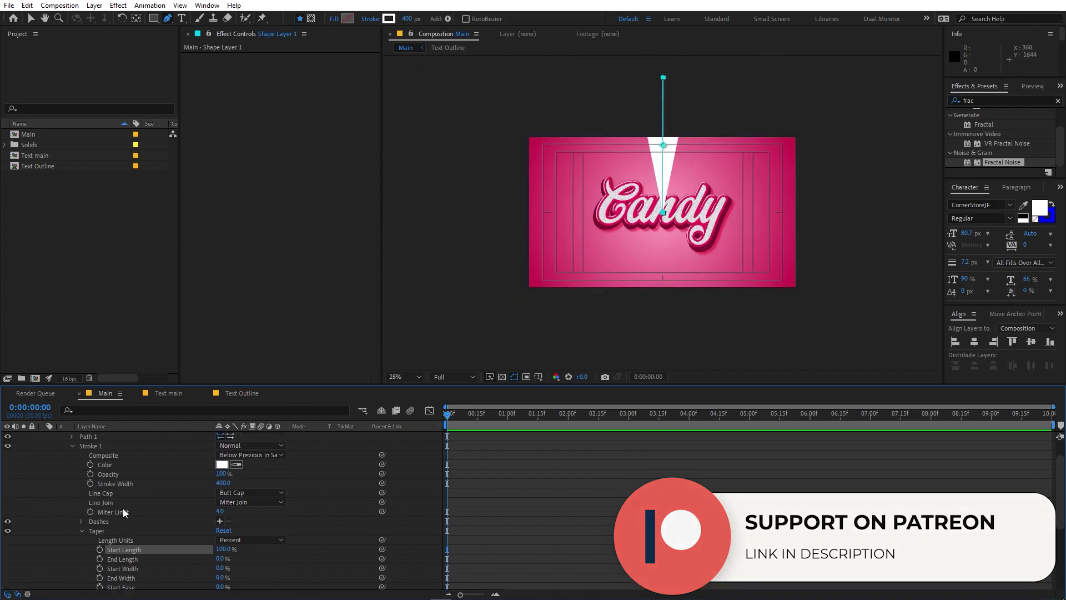
pyautogui.scroll(3, 123, 507)
pyautogui.click(282, 445)
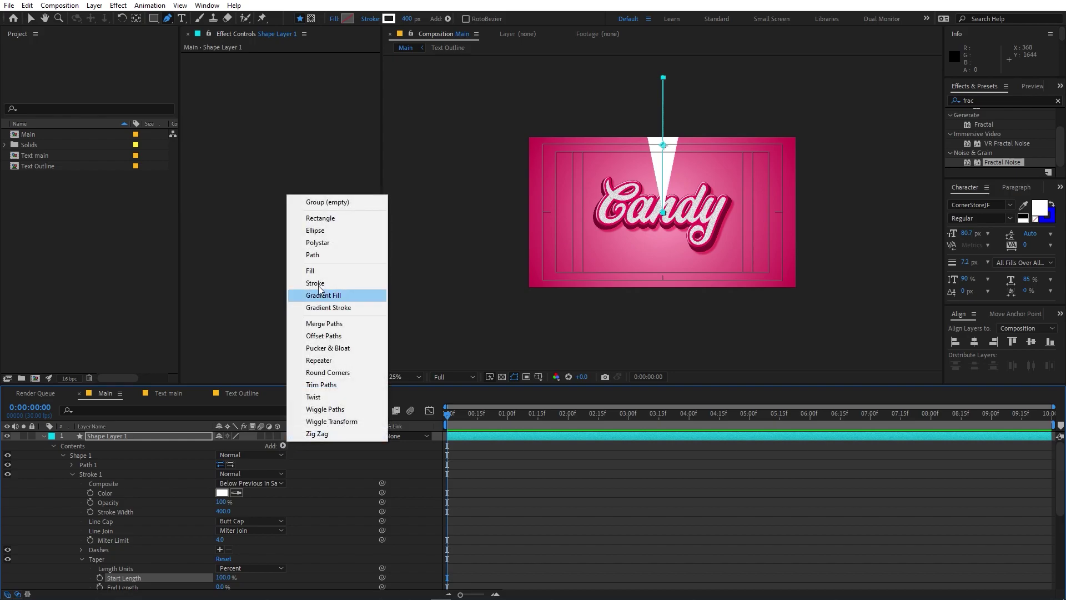
pyautogui.click(325, 360)
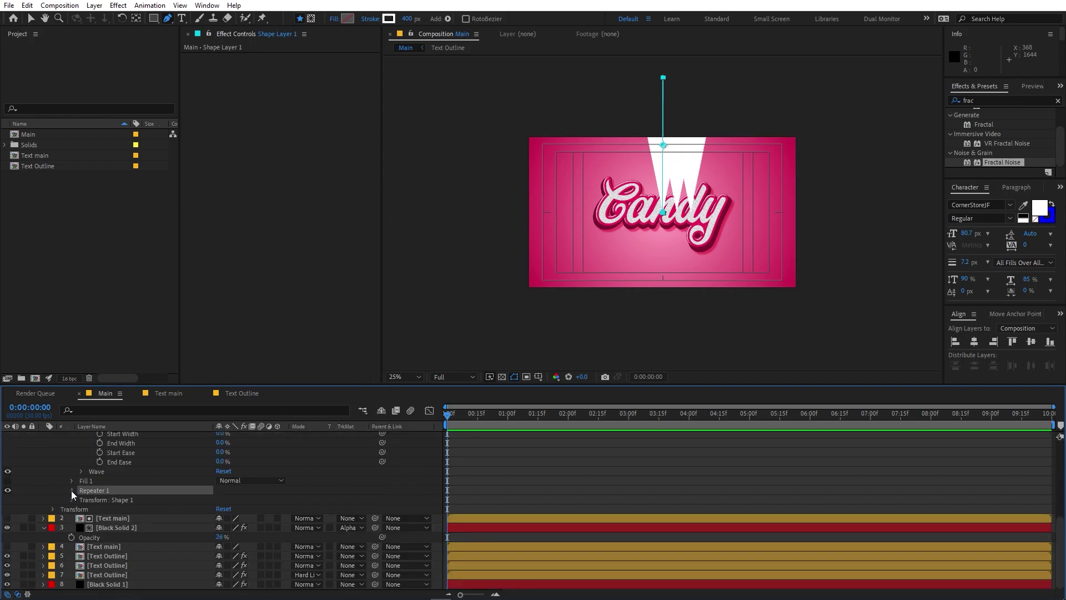
pyautogui.click(71, 490)
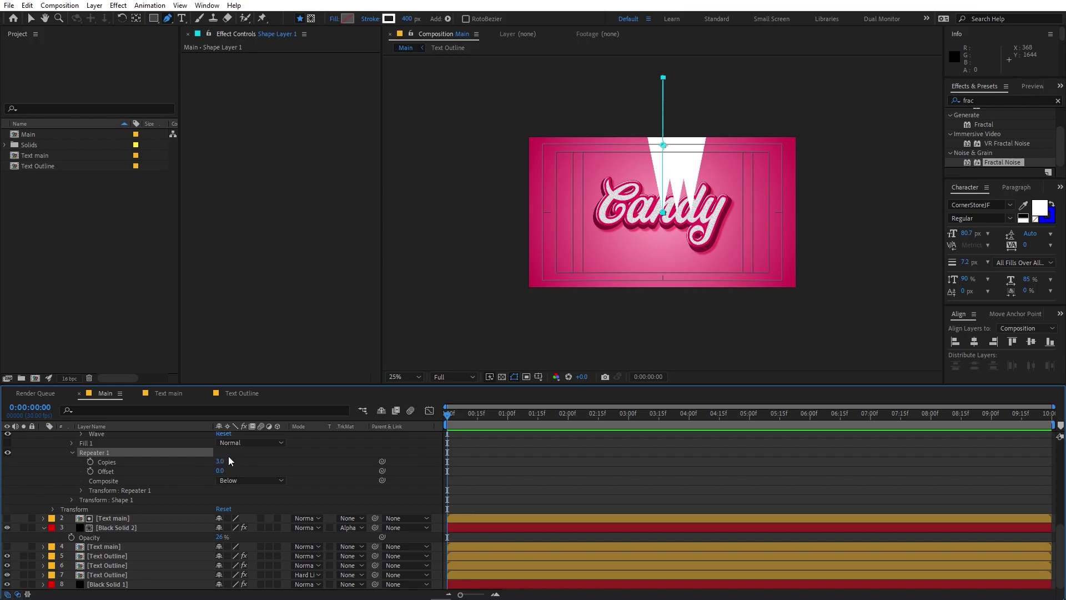
pyautogui.click(221, 461)
pyautogui.write('6')
pyautogui.press('Return')
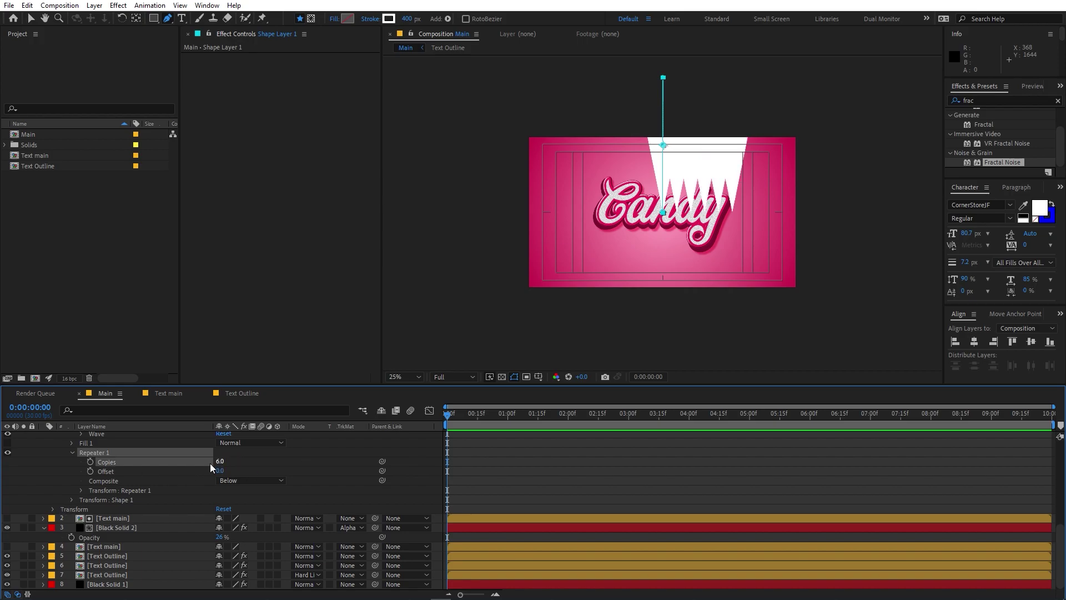
# Step: Set the Repeater's transform Position to 0, 0 and its Rotation to 360/6 degrees to arrange the rays radially
pyautogui.click(81, 490)
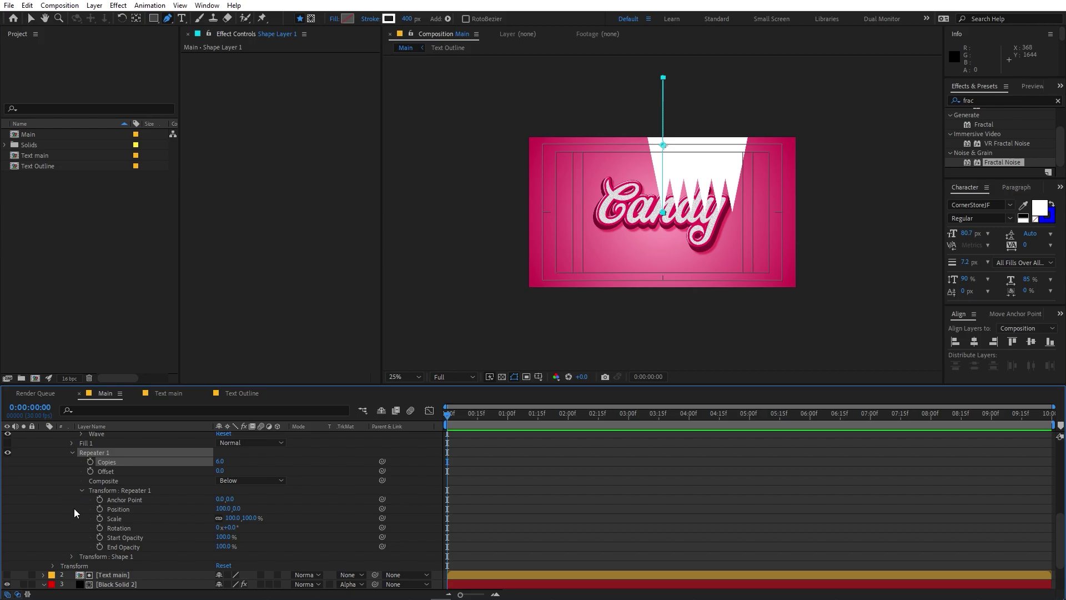
pyautogui.click(221, 508)
pyautogui.write('0')
pyautogui.press('Return')
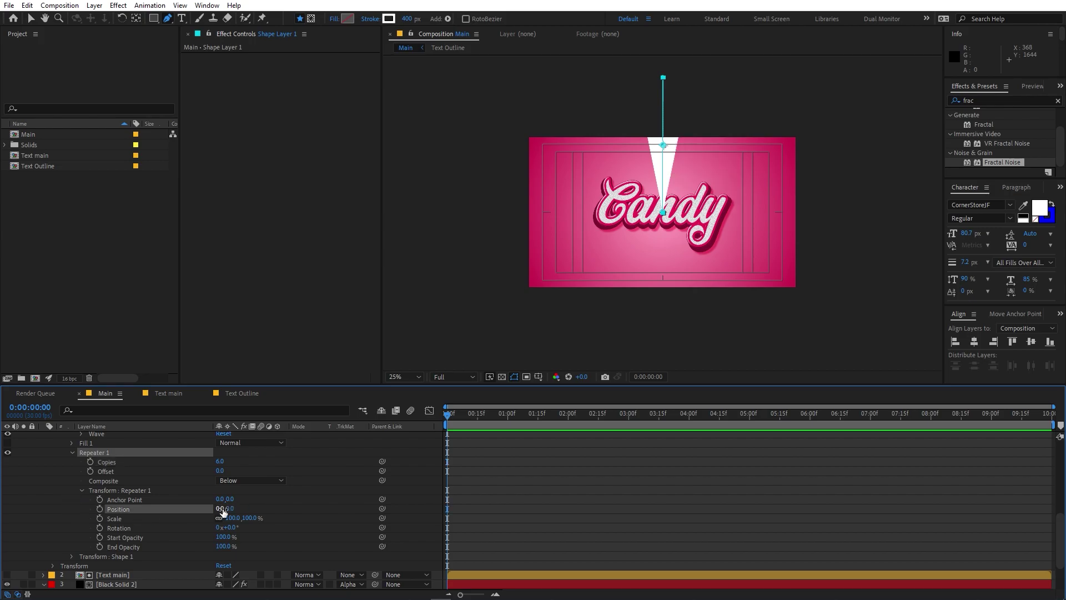
pyautogui.click(170, 528)
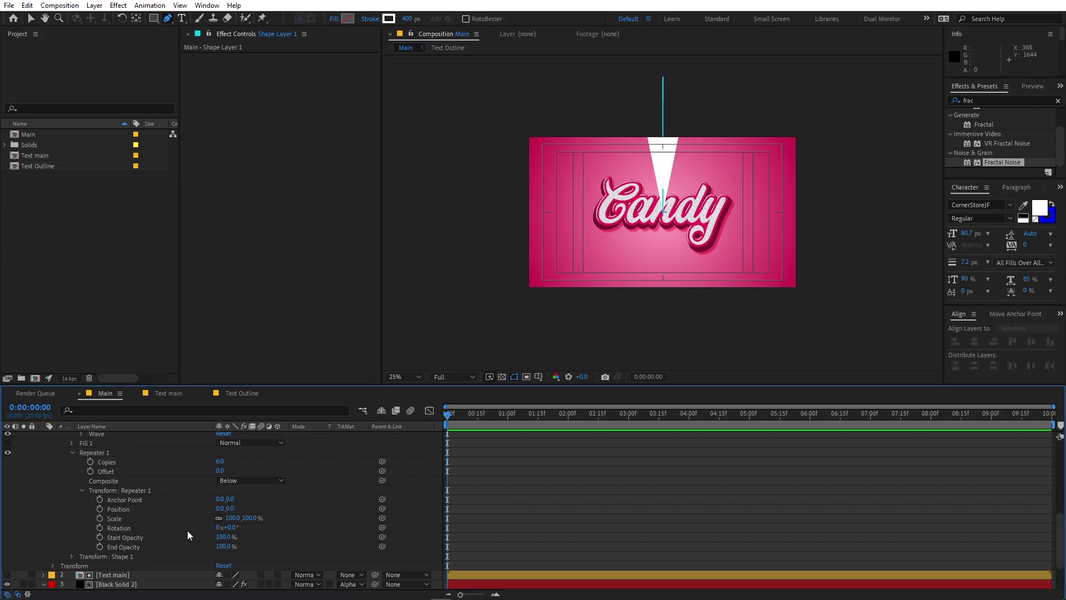
pyautogui.click(232, 527)
pyautogui.write('360/6')
pyautogui.press('Return')
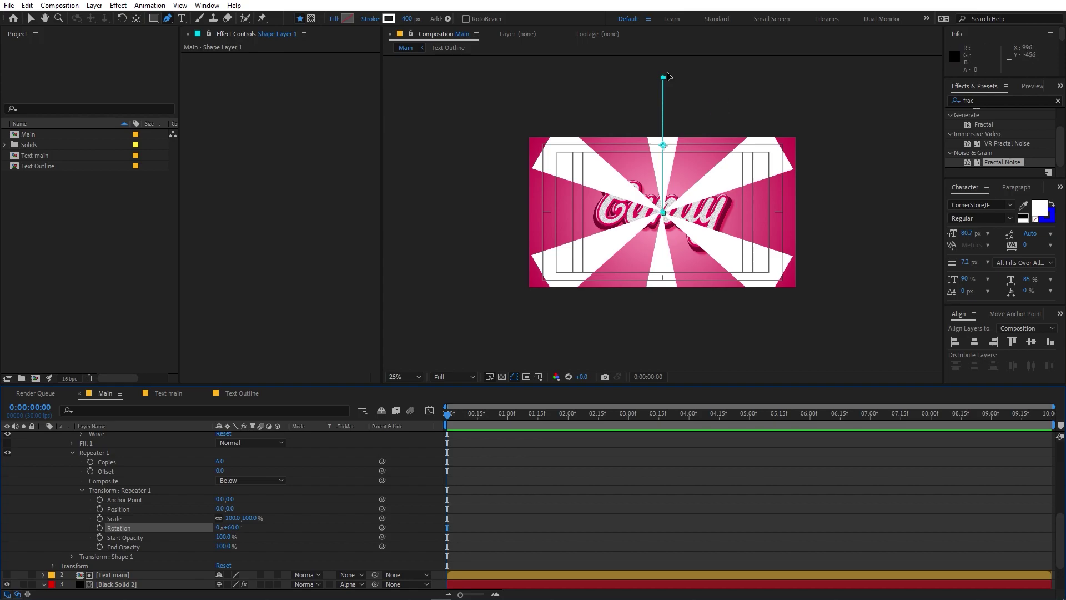
# Step: Move the line's outer point farther above the frame so the rays extend past the composition's corners
pyautogui.moveTo(661, 81); pyautogui.dragTo(661, 50)
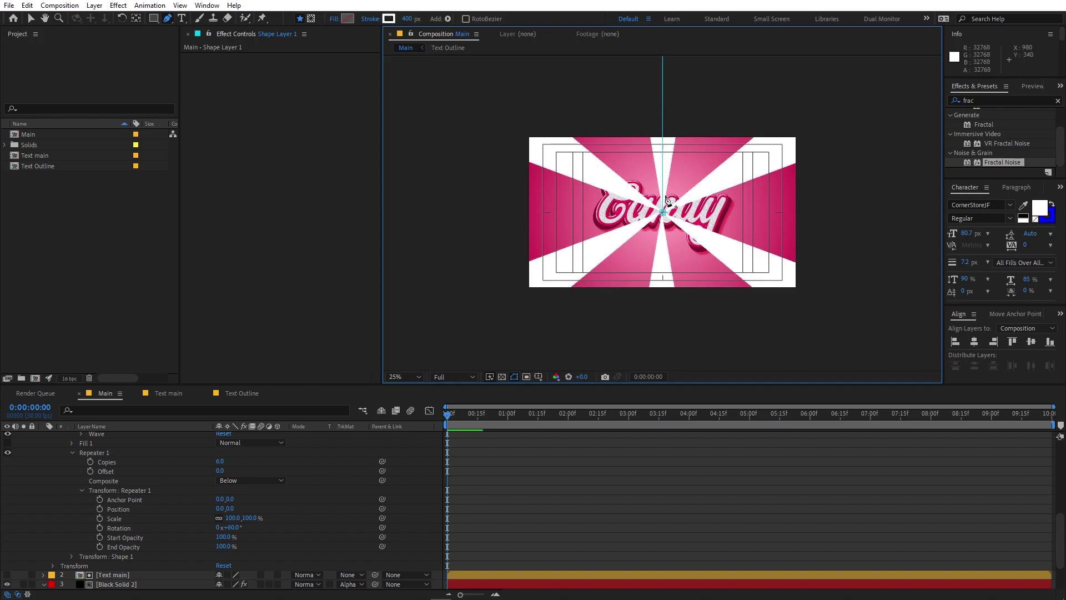
pyautogui.scroll(-3, 737, 251)
pyautogui.hscroll(5, 737, 251)
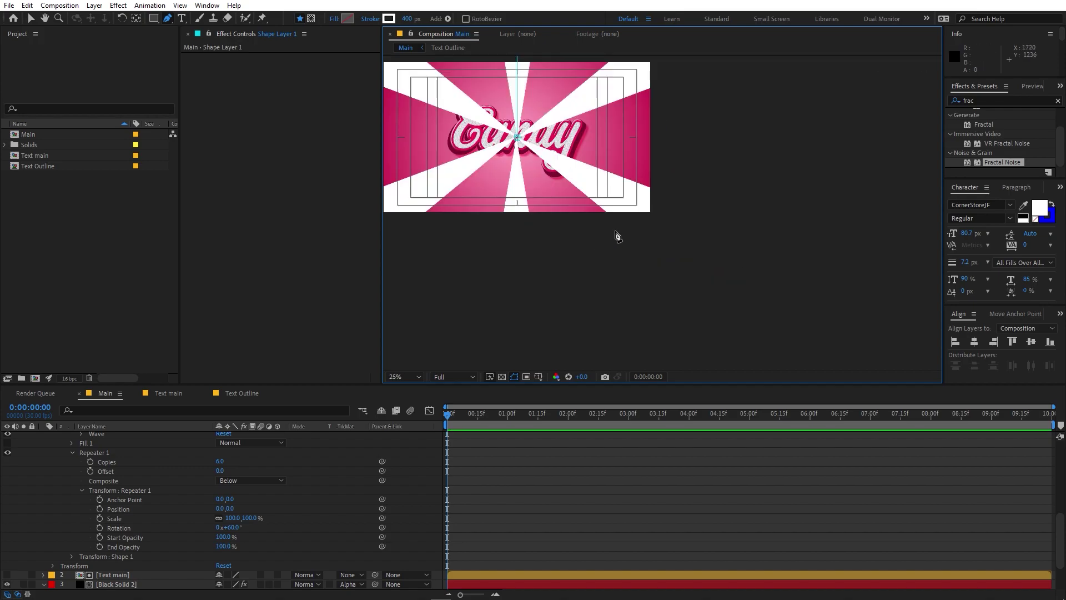
# Step: Move Shape Layer 1's anchor point onto the exact centre of the composition with the Pan Behind tool
pyautogui.hotkey('shift', '/')
pyautogui.click(136, 17)
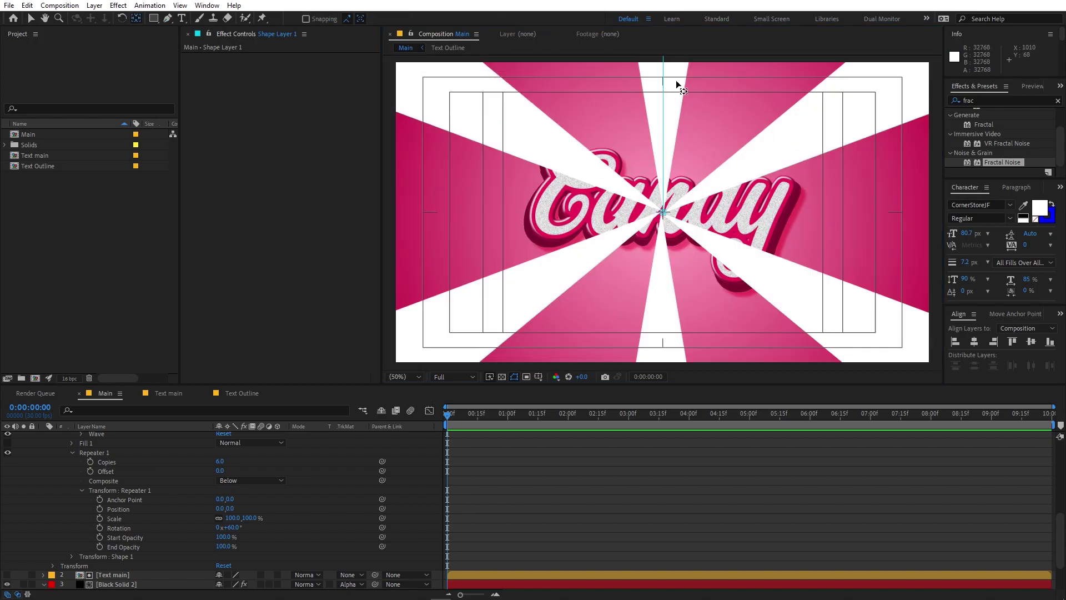
pyautogui.scroll(4, 665, 217)
pyautogui.scroll(-6, 664, 229)
pyautogui.scroll(6, 115, 461)
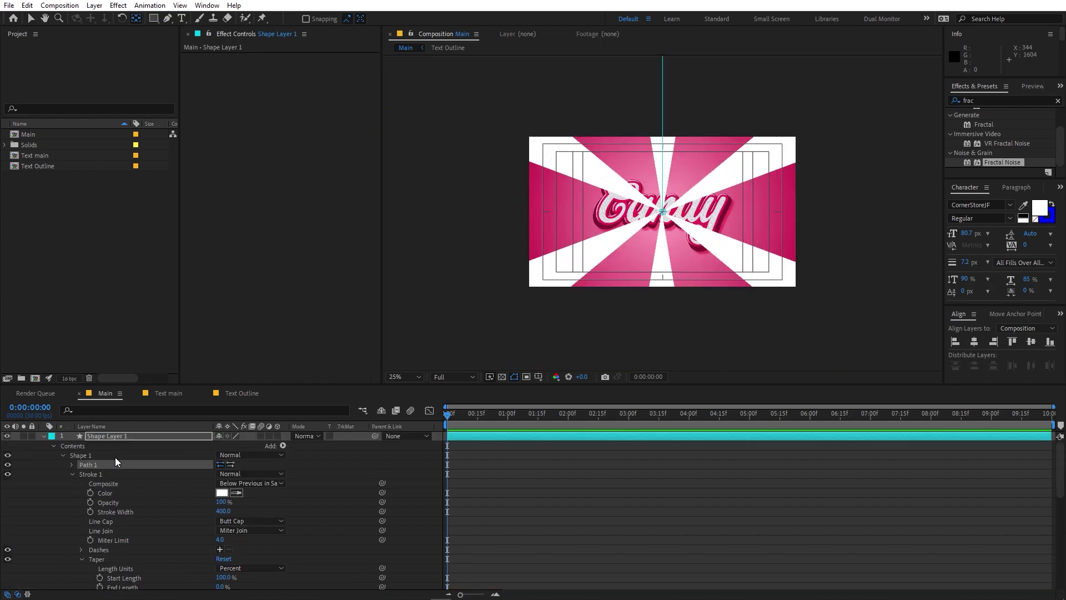
pyautogui.click(117, 437)
pyautogui.click(664, 147)
pyautogui.moveTo(664, 149); pyautogui.dragTo(664, 209)
pyautogui.scroll(9, 664, 210)
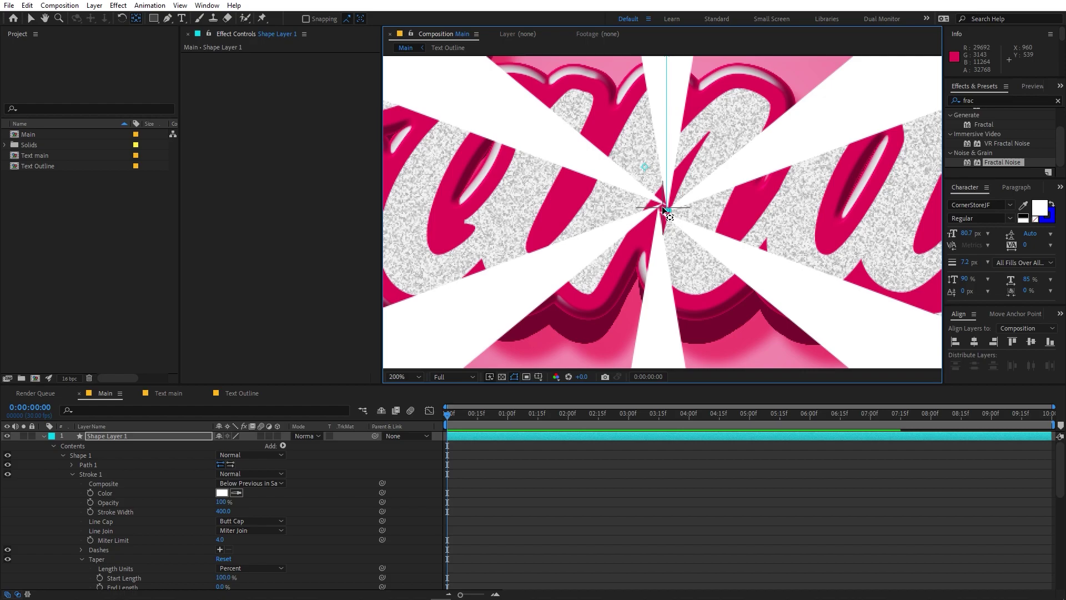
pyautogui.scroll(-2, 672, 206)
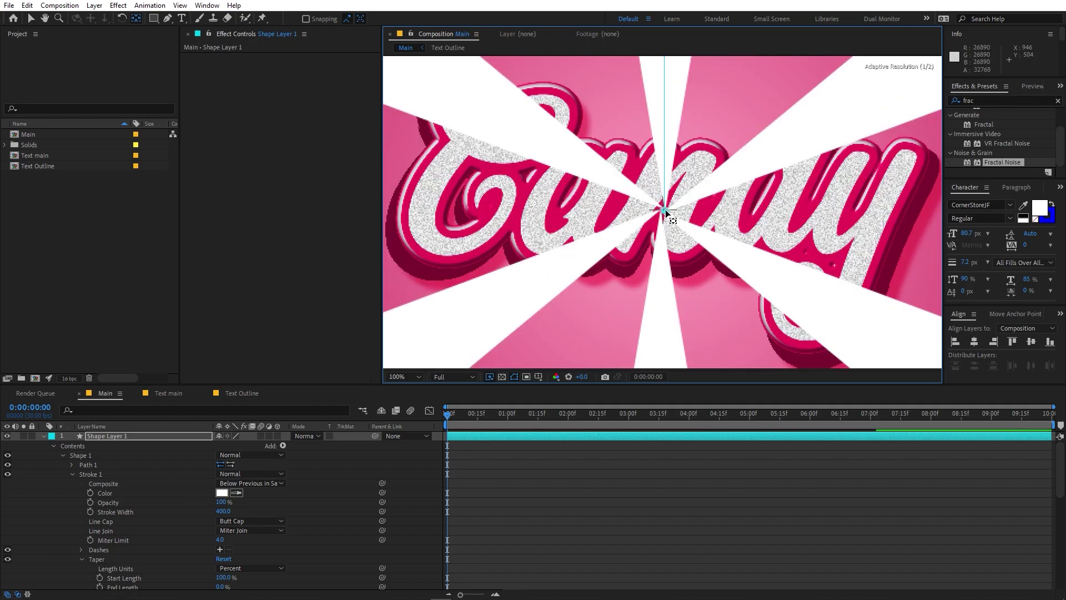
pyautogui.scroll(2, 666, 210)
pyautogui.moveTo(699, 177); pyautogui.dragTo(660, 175)
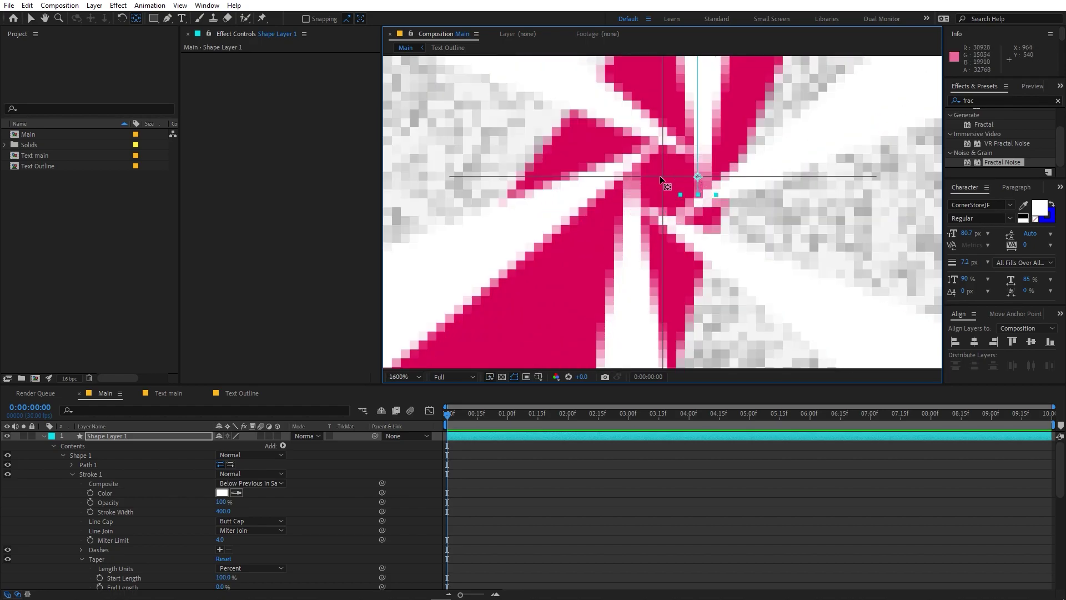
# Step: Move the inner end point of the ray's path onto the composition's centre so all rays meet there
pyautogui.press('g')
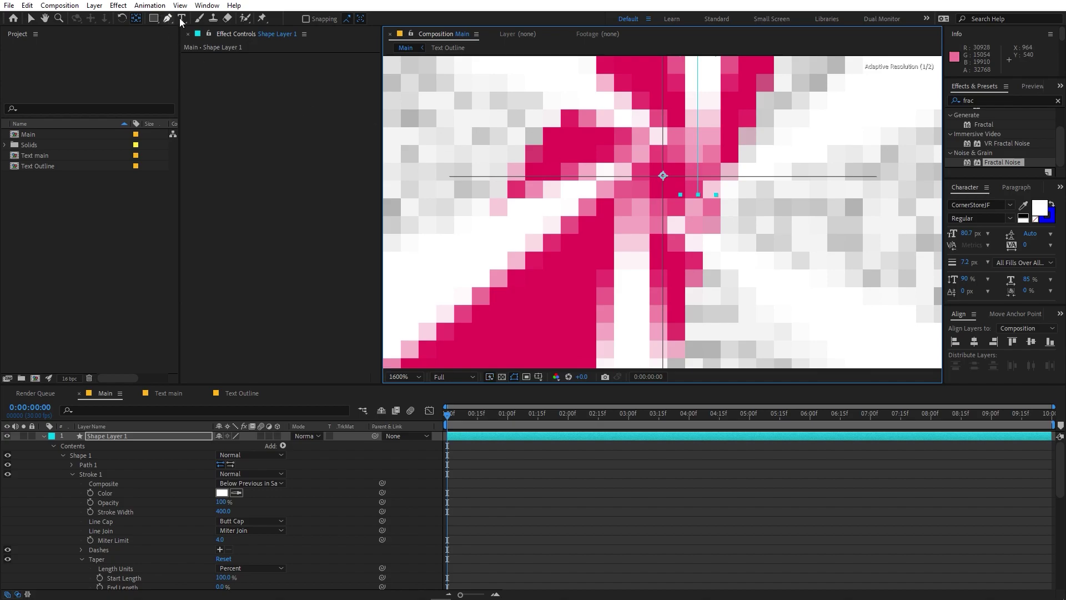
pyautogui.moveTo(699, 194); pyautogui.dragTo(664, 174)
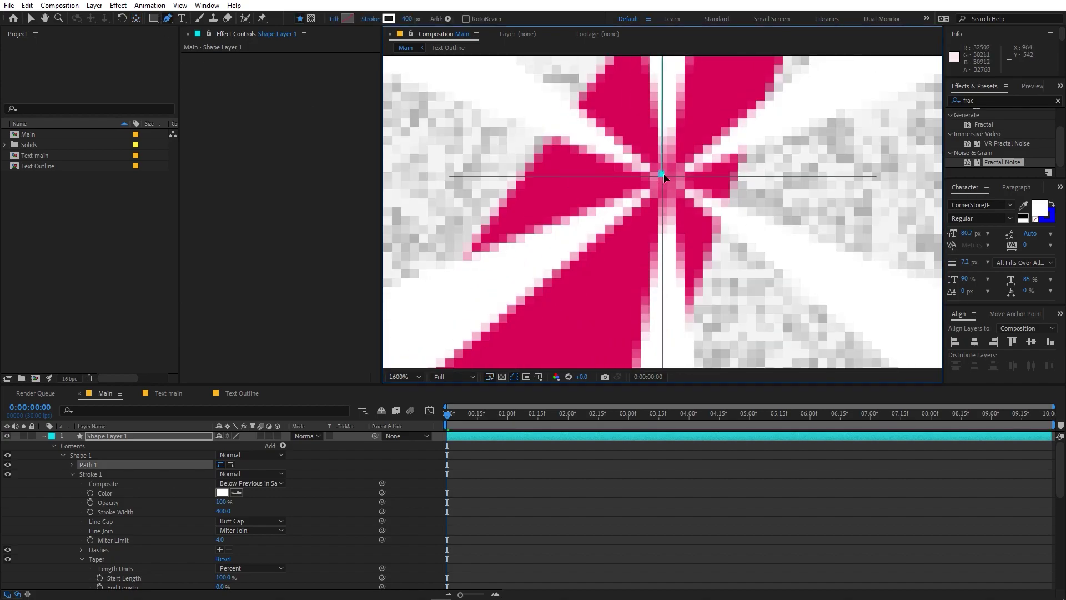
pyautogui.click(721, 513)
pyautogui.scroll(-8, 705, 201)
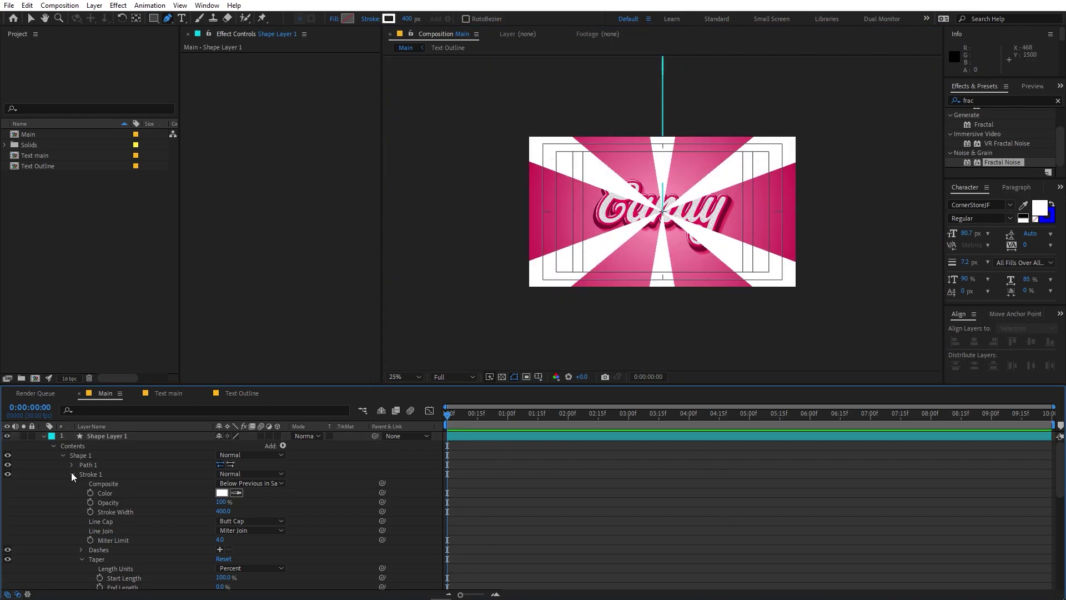
# Step: Keyframe Shape Layer 1's Rotation from 0° at the first frame to a spin ending at the composition's last frame, and preview it
pyautogui.click(43, 436)
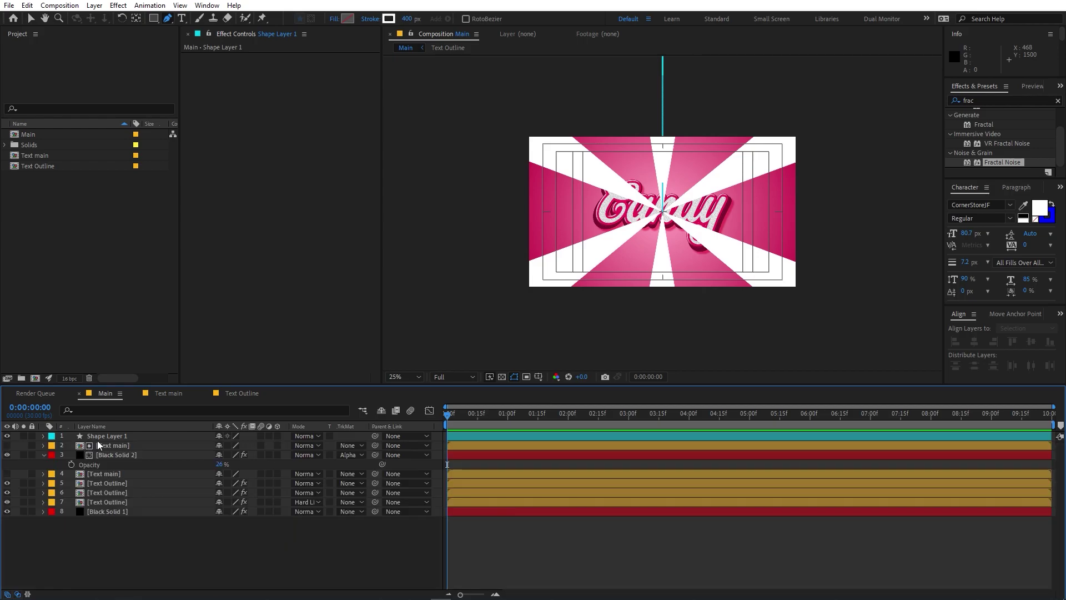
pyautogui.click(100, 436)
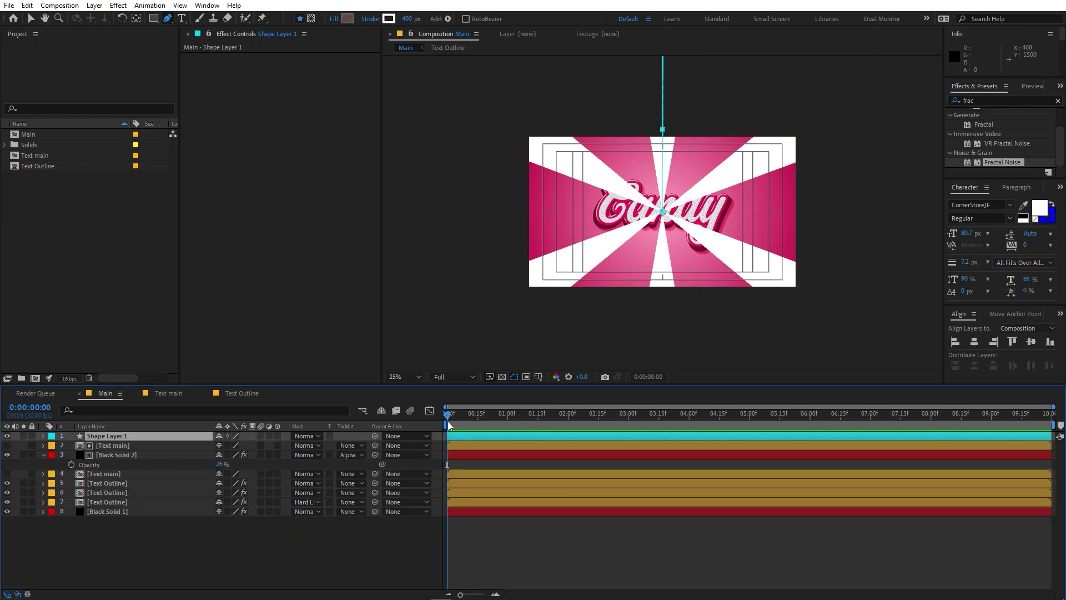
pyautogui.press('r')
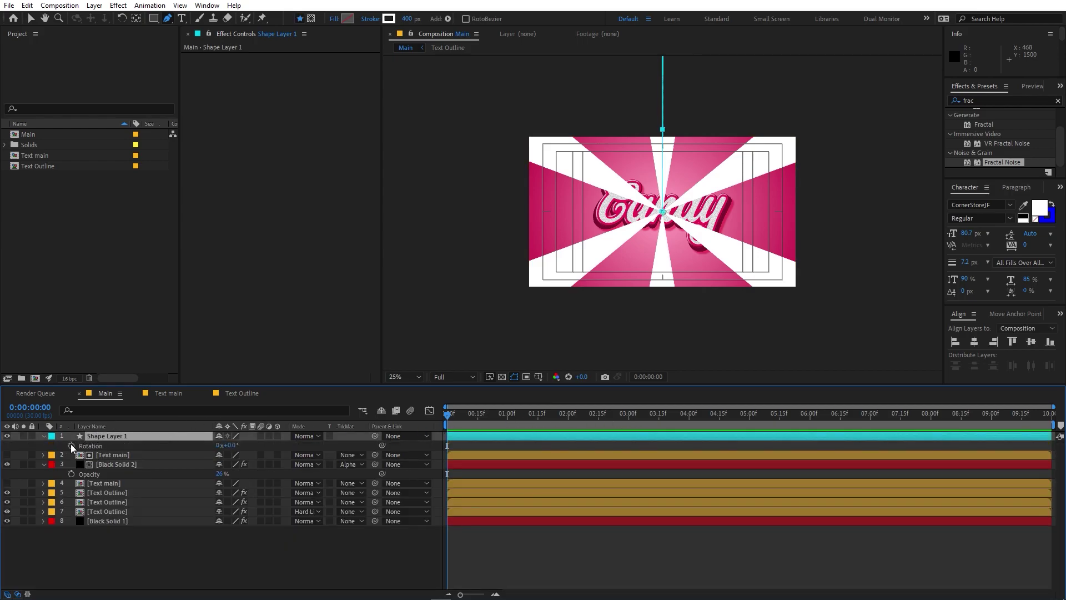
pyautogui.click(71, 446)
pyautogui.moveTo(598, 416); pyautogui.dragTo(812, 431)
pyautogui.click(221, 445)
pyautogui.press('Return')
pyautogui.press('space')
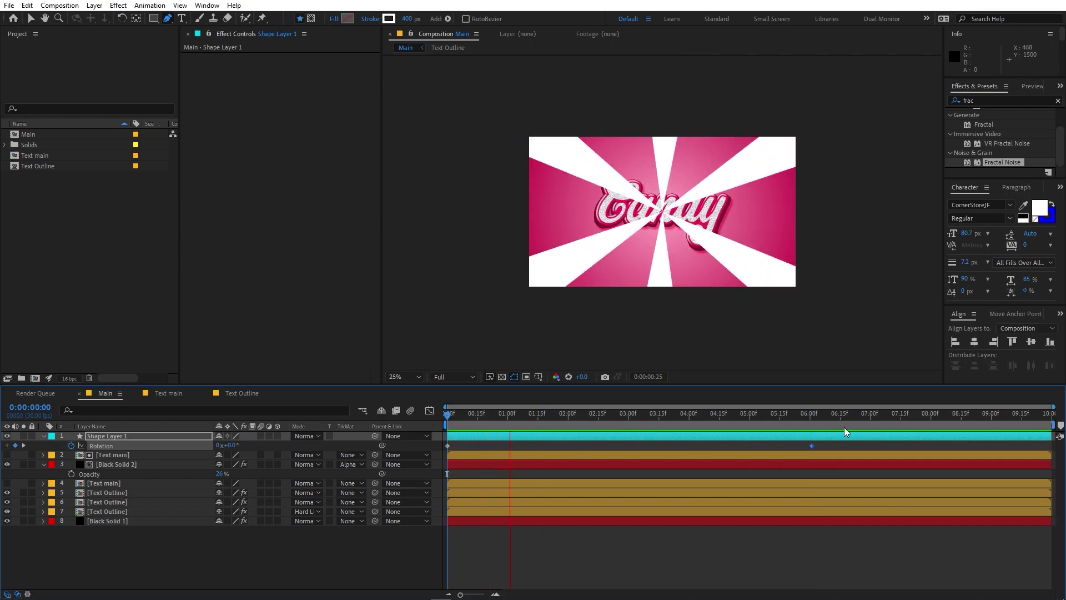
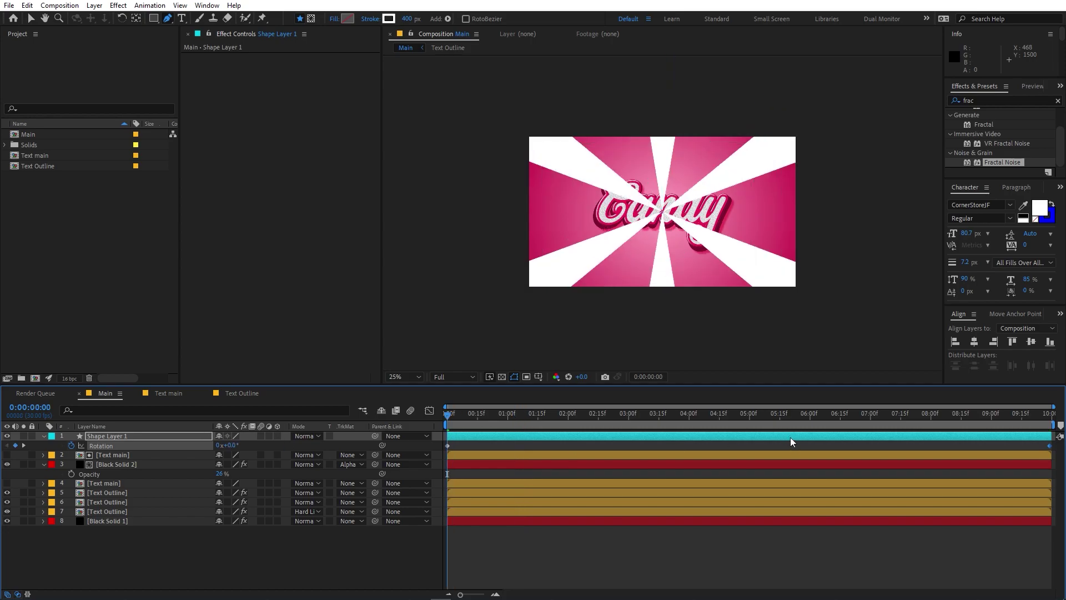
pyautogui.press('space')
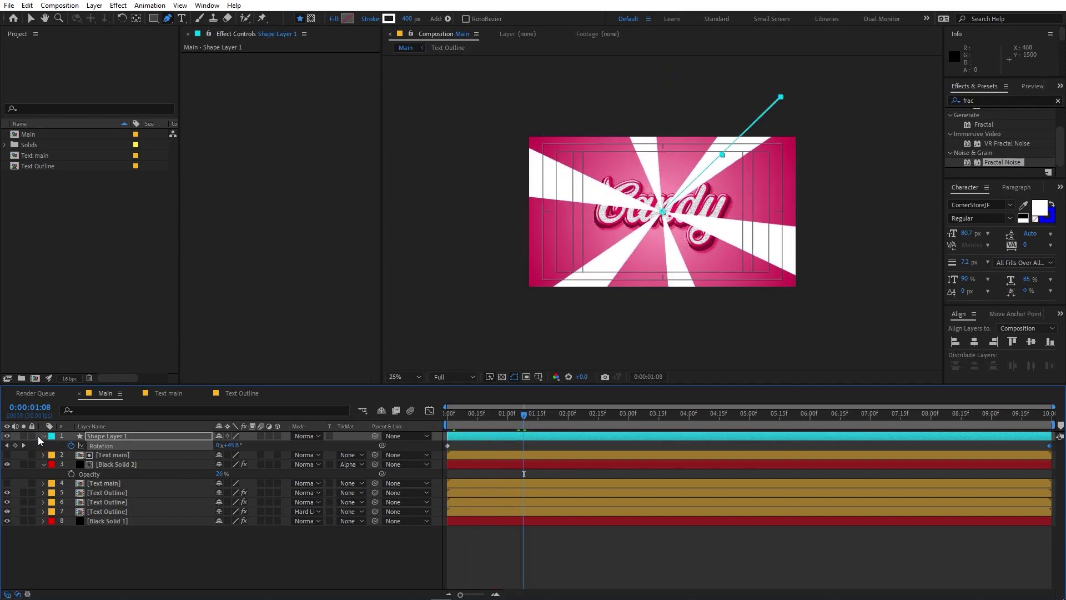
# Step: Move Shape Layer 1 below the Text Outline layers, directly above Black Solid 1
pyautogui.moveTo(110, 435); pyautogui.dragTo(112, 513)
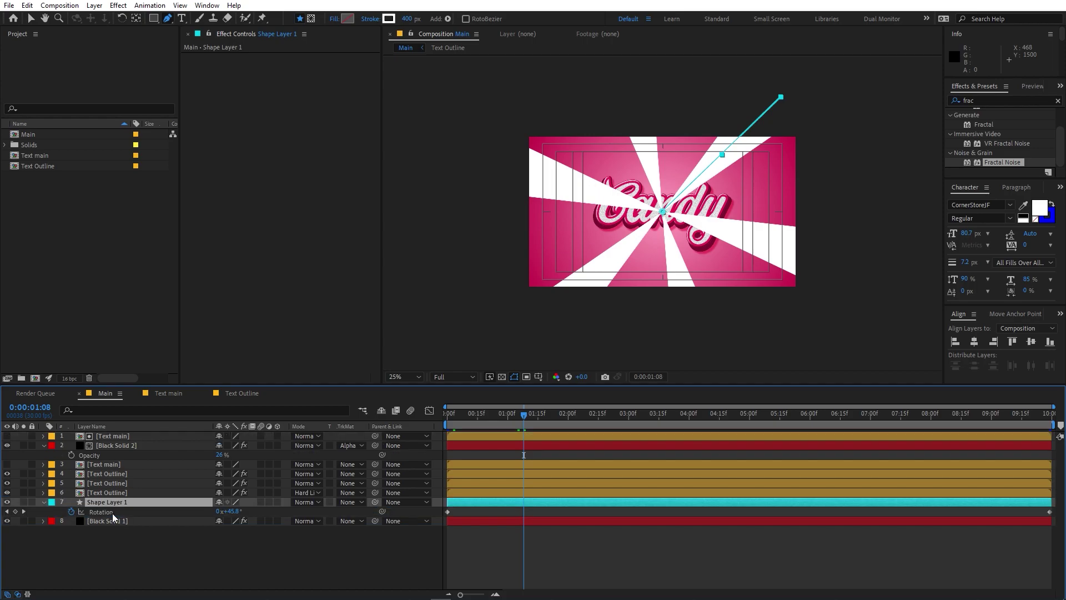
pyautogui.click(538, 569)
pyautogui.press('.')
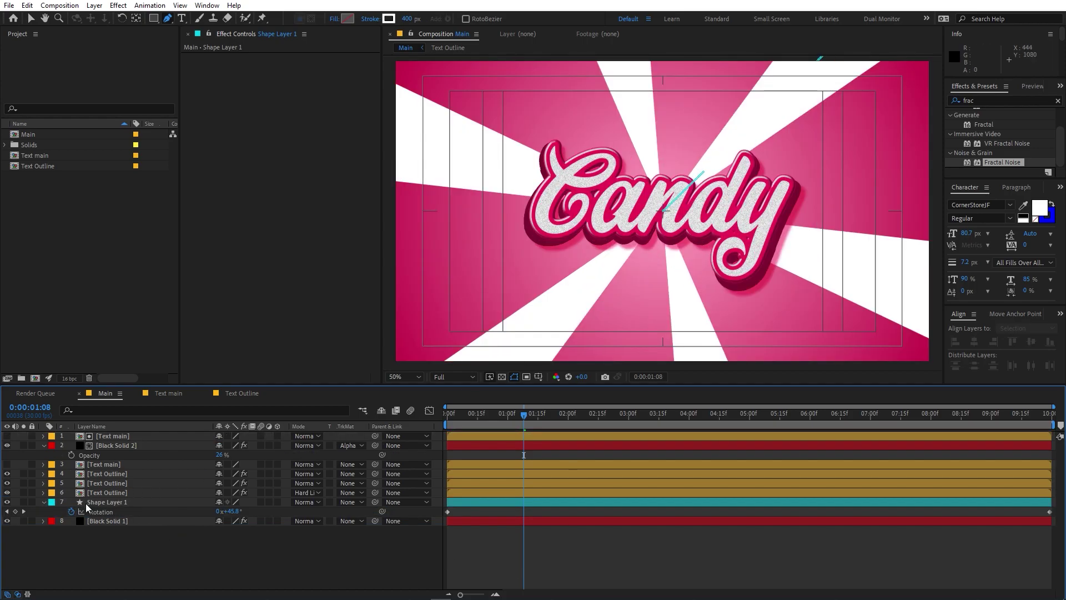
# Step: Create a 1920 × 1080 px black solid and place it between Shape Layer 1 and Black Solid 1
pyautogui.rightClick(124, 543)
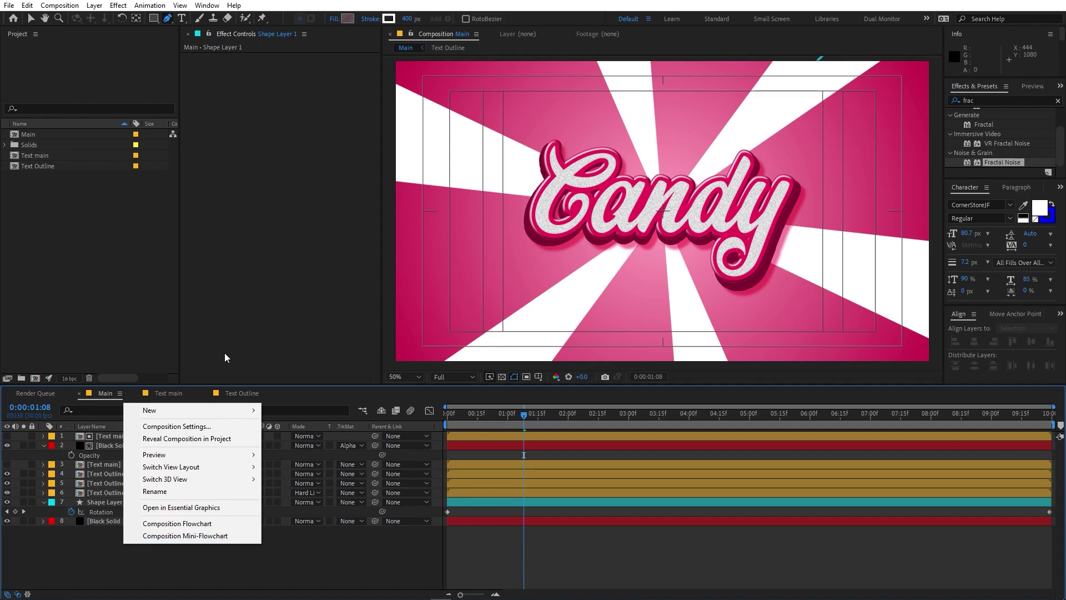
pyautogui.moveTo(195, 411)
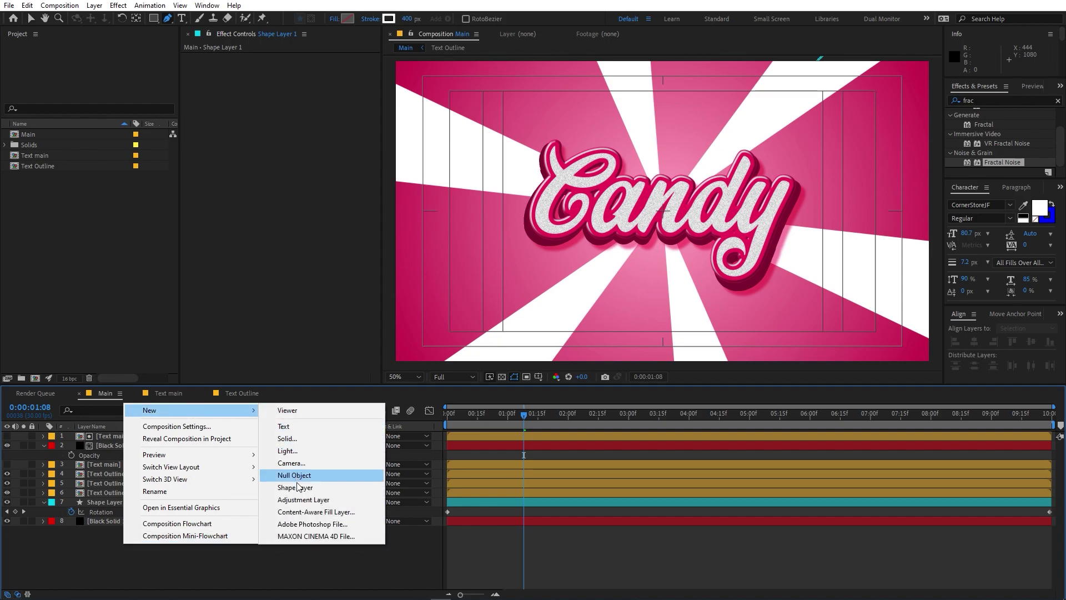
pyautogui.click(287, 438)
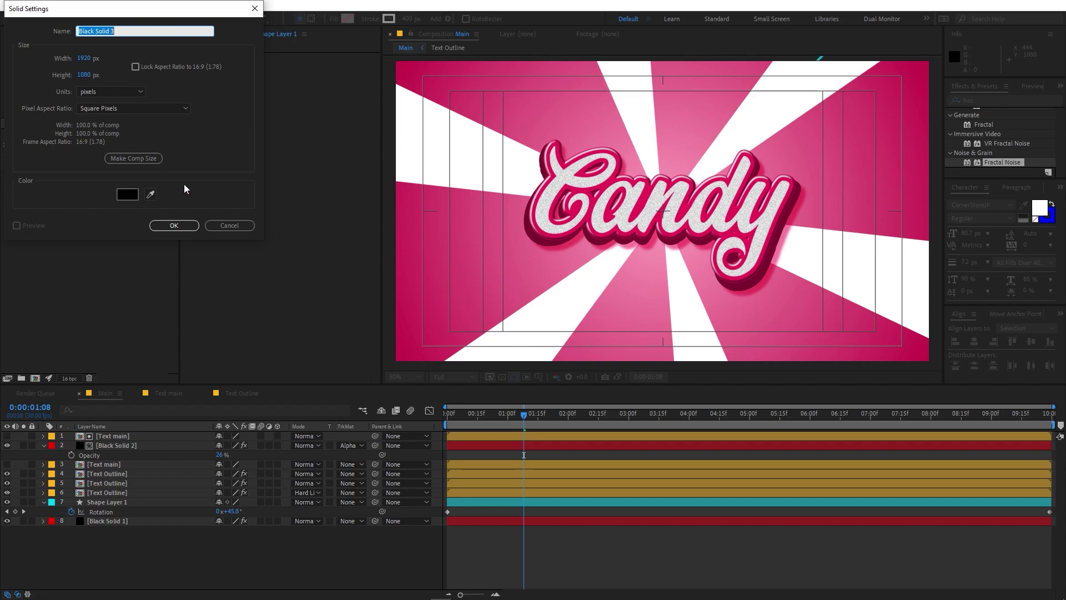
pyautogui.click(177, 225)
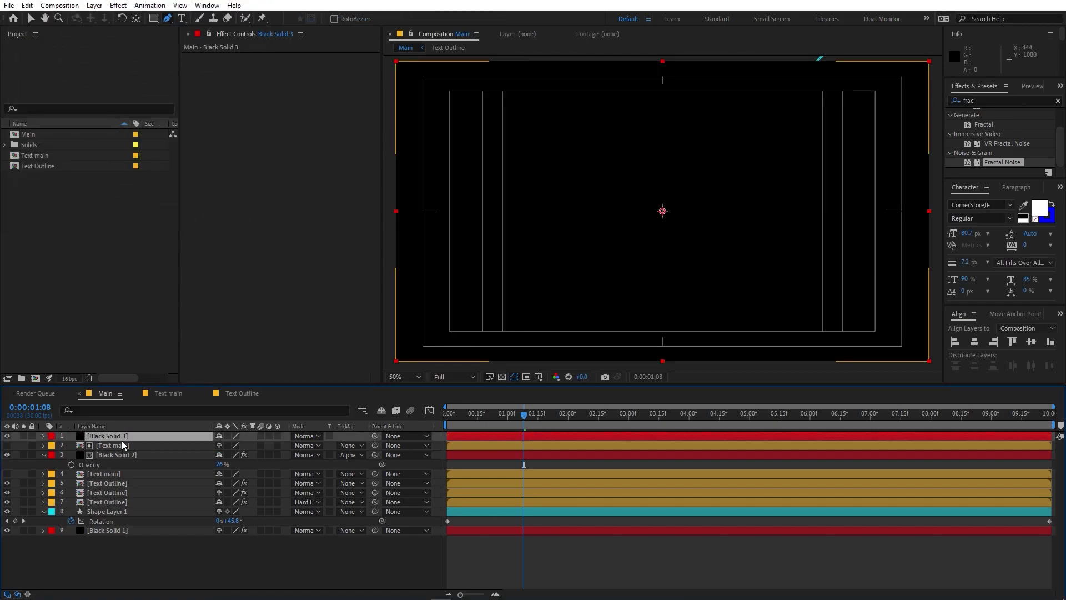
pyautogui.moveTo(108, 436); pyautogui.dragTo(126, 518)
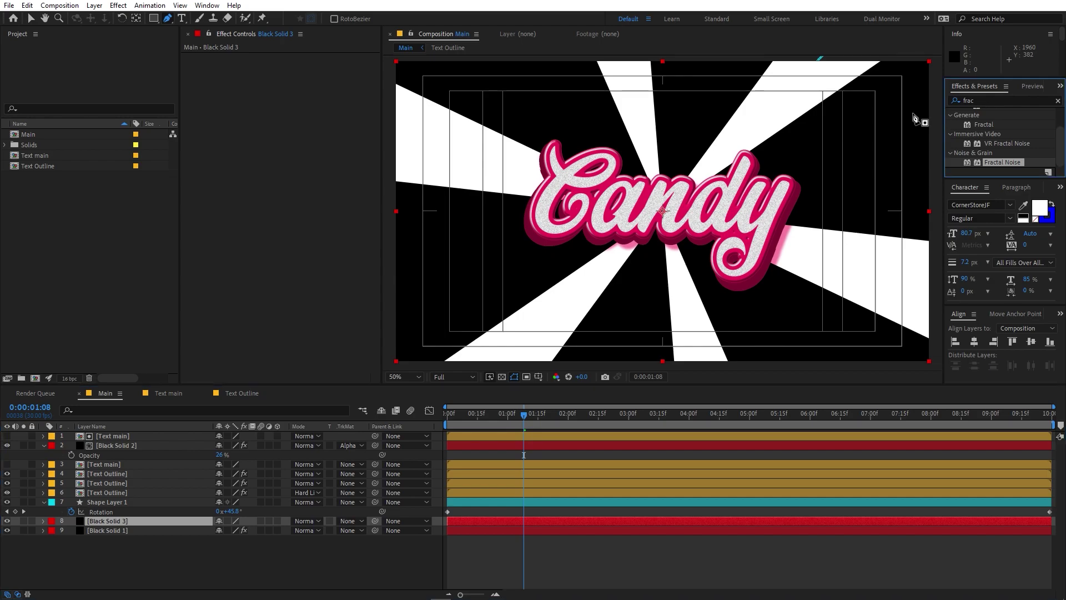
# Step: Apply the Gradient Ramp effect to Black Solid 3 and set its Ramp Shape to Radial Ramp
pyautogui.click(950, 99)
pyautogui.write('gradi')
pyautogui.moveTo(1005, 124); pyautogui.dragTo(184, 517)
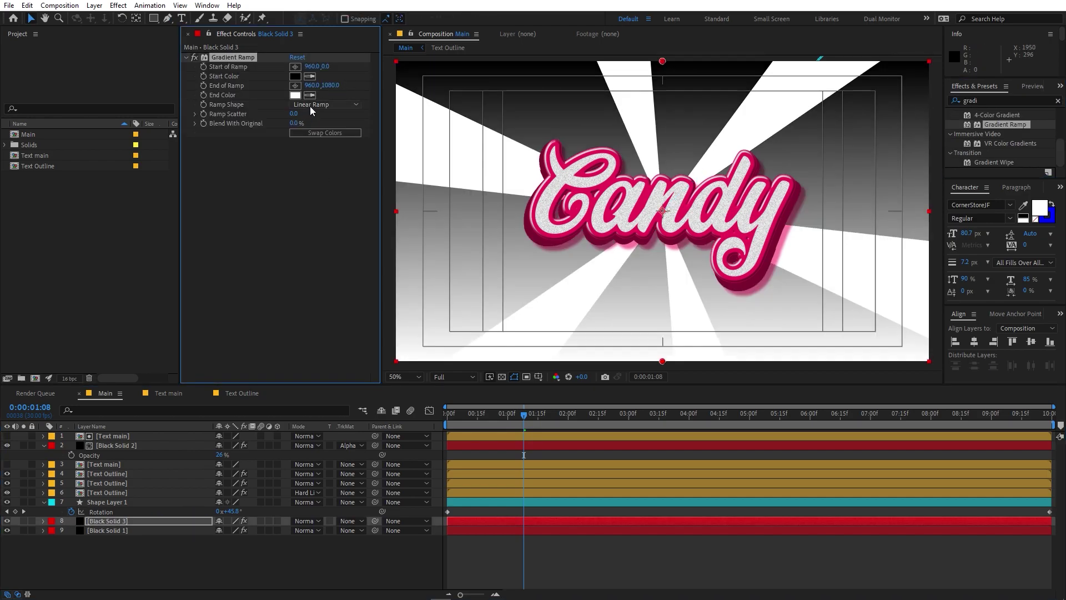
pyautogui.click(311, 105)
pyautogui.click(315, 129)
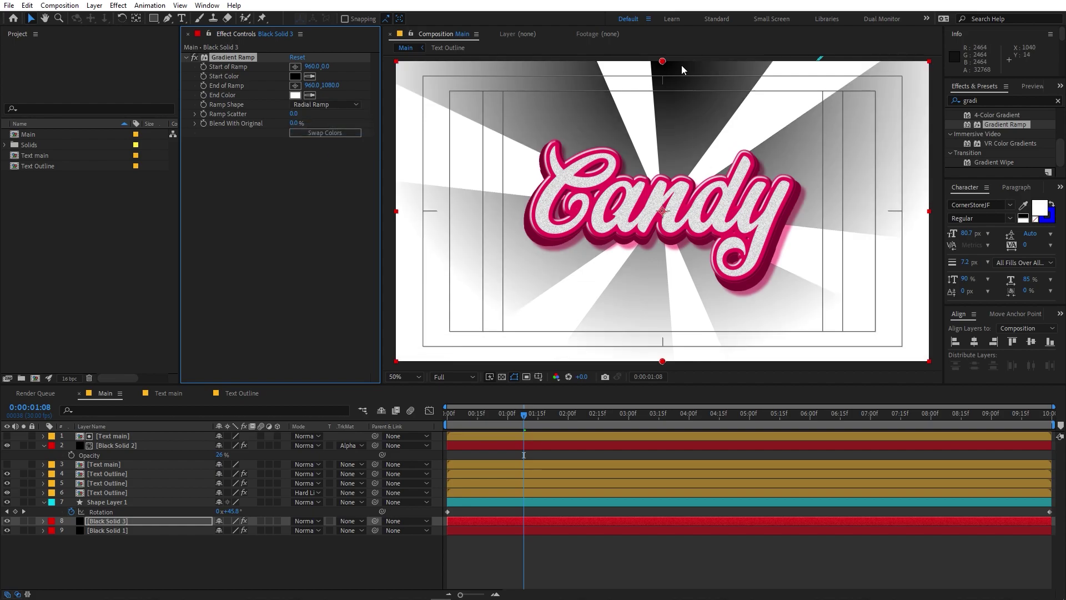
# Step: Place the ramp's start at the frame's centre and its end at the lower-left corner, and hide Black Solid 3
pyautogui.moveTo(662, 61); pyautogui.dragTo(664, 218)
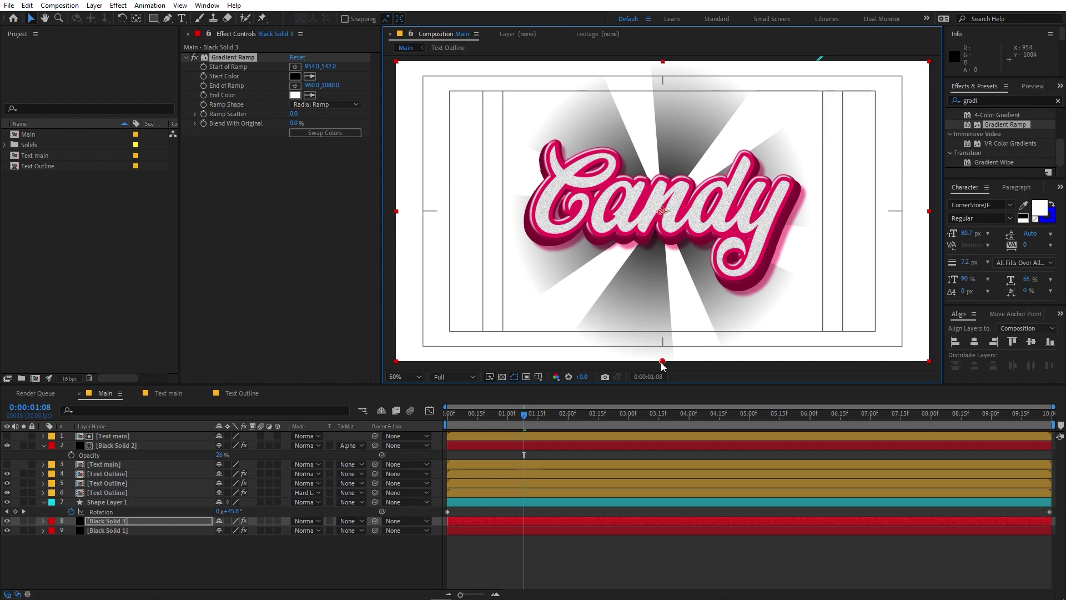
pyautogui.moveTo(662, 361); pyautogui.dragTo(397, 364)
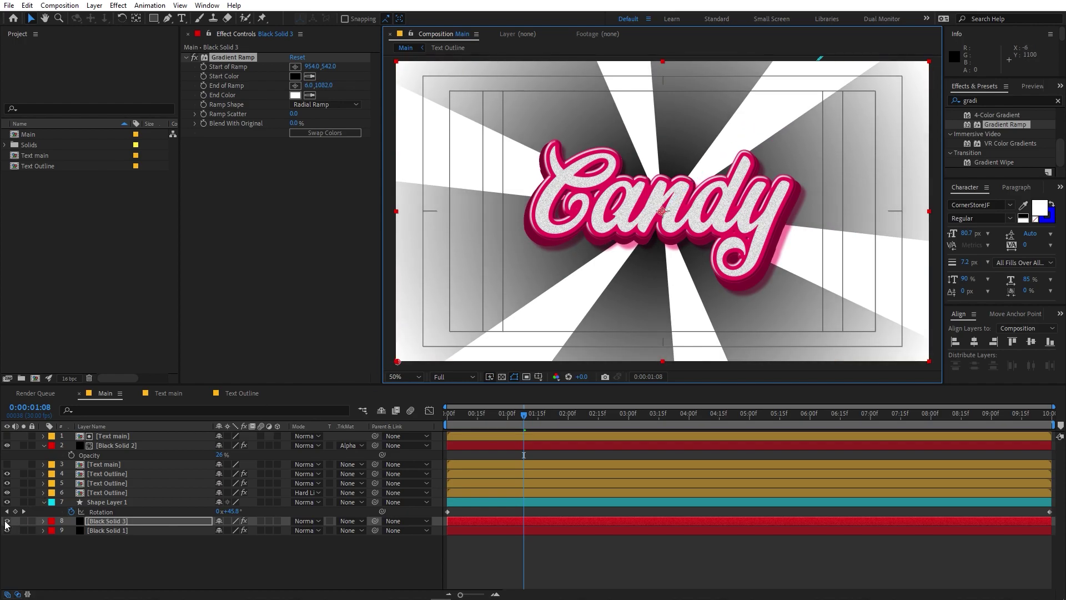
pyautogui.click(7, 521)
# Step: Apply the Time Displacement effect to Shape Layer 1
pyautogui.click(116, 505)
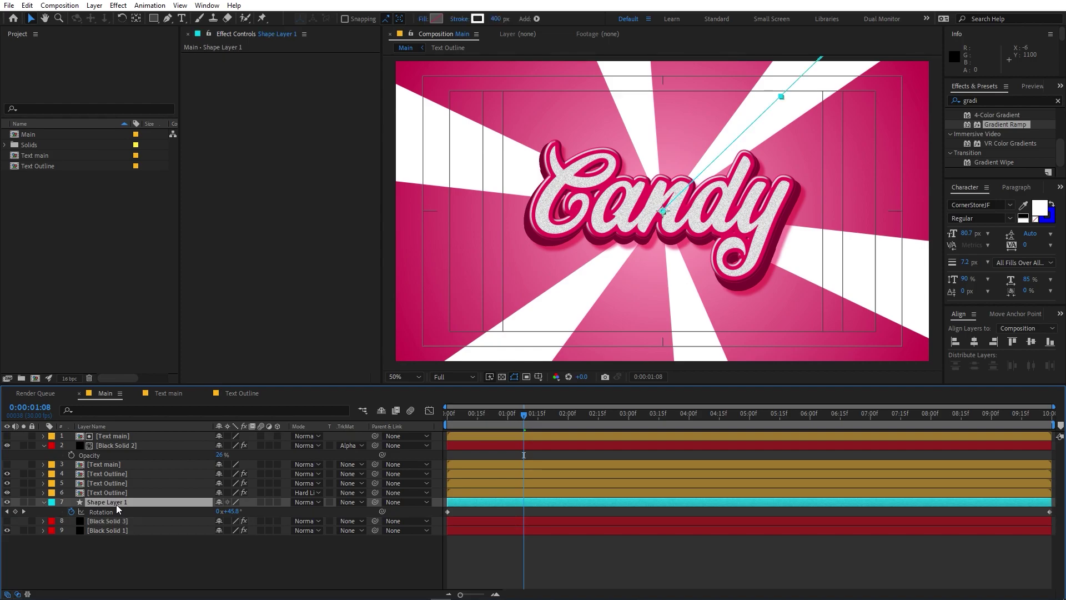
pyautogui.click(1001, 100)
pyautogui.write('time d')
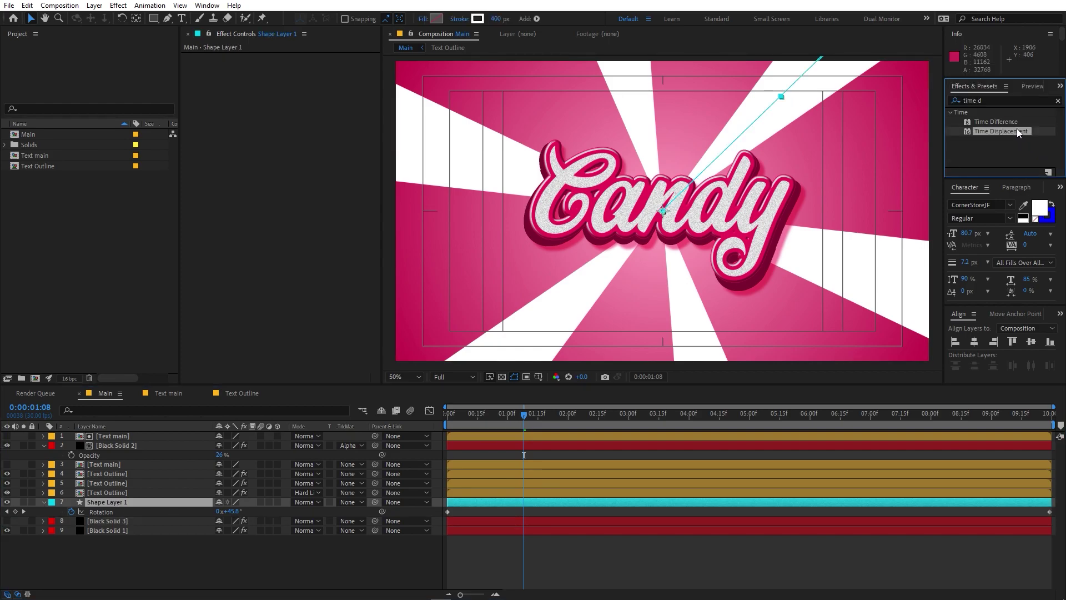
pyautogui.moveTo(1017, 131); pyautogui.dragTo(133, 500)
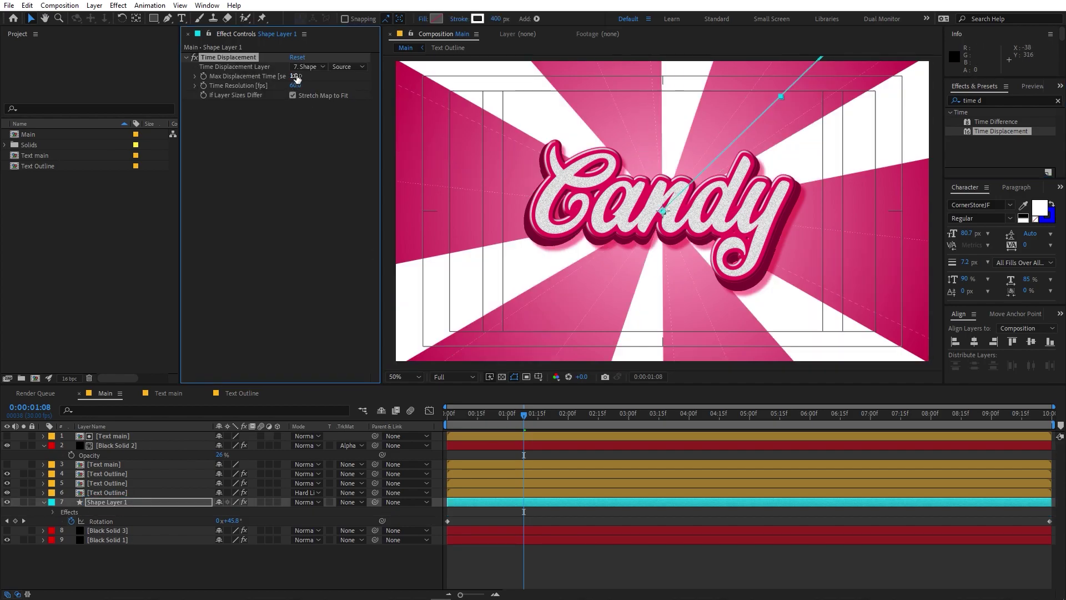
# Step: Set Time Displacement's Max Displacement Time to -0.5, its Time Resolution to 120 fps and its displacement layer to Black Solid 3
pyautogui.click(295, 76)
pyautogui.write('-0.5')
pyautogui.press('Return')
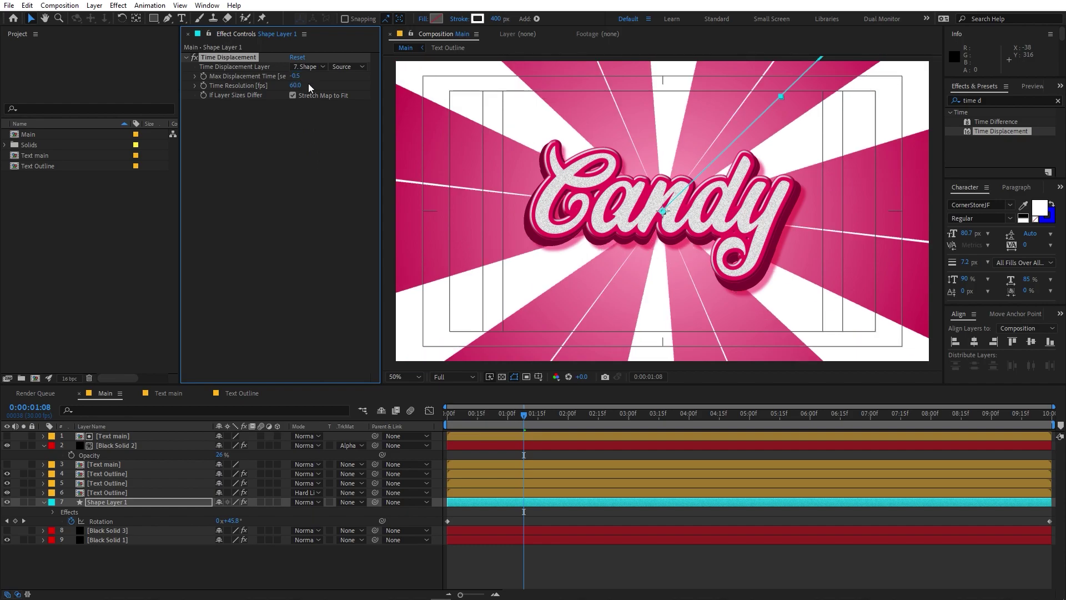
pyautogui.click(297, 85)
pyautogui.write('120')
pyautogui.press('Return')
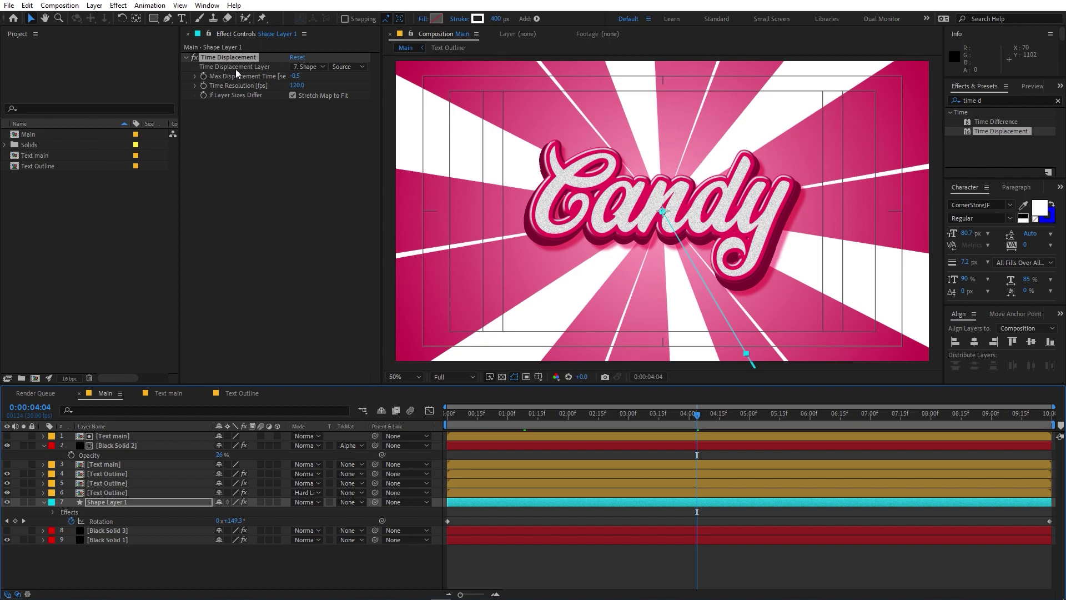
pyautogui.click(321, 67)
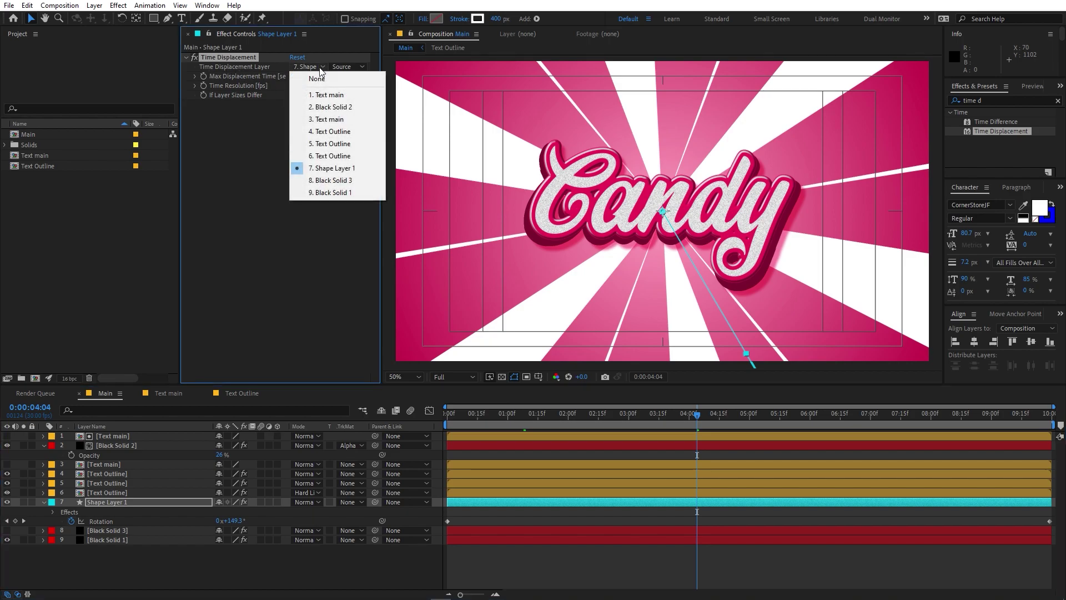
pyautogui.click(333, 180)
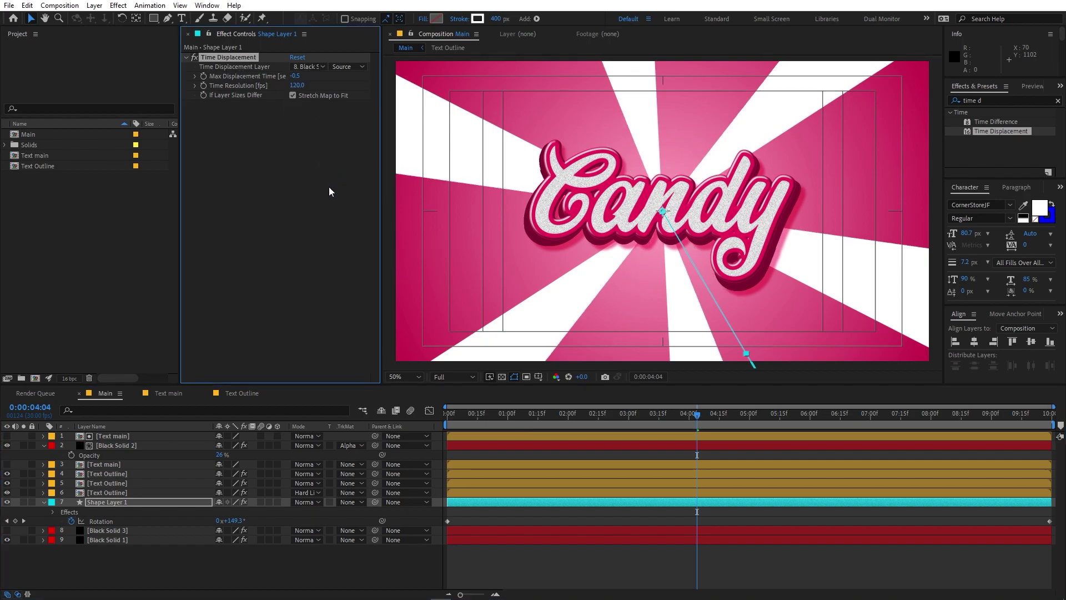
# Step: Rename the Black Solid 3 layer to "Time Map" and select Shape Layer 1
pyautogui.click(109, 524)
pyautogui.click(109, 528)
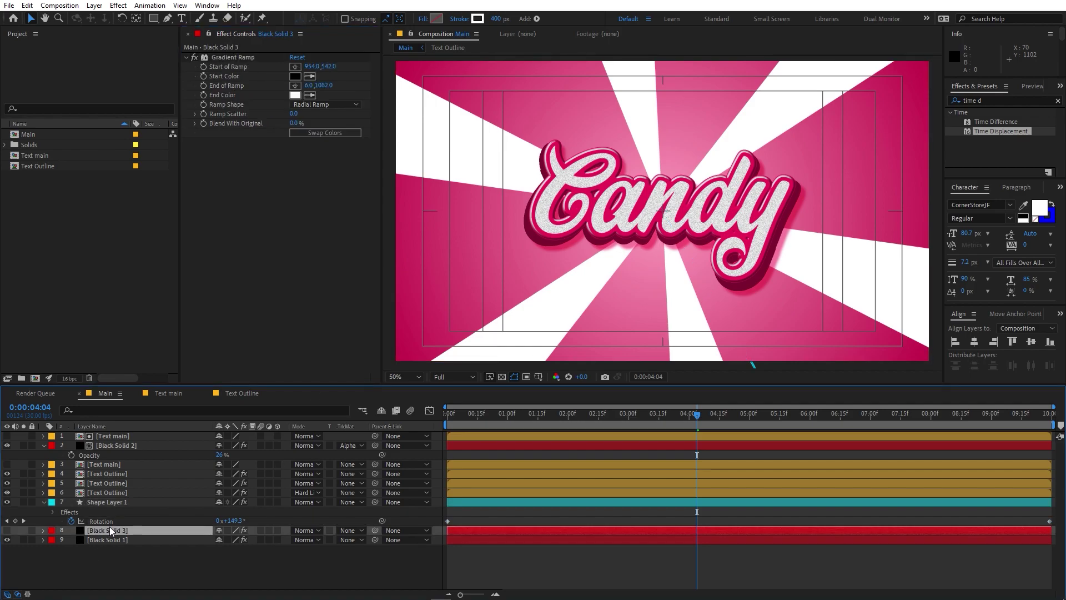
pyautogui.press('Return')
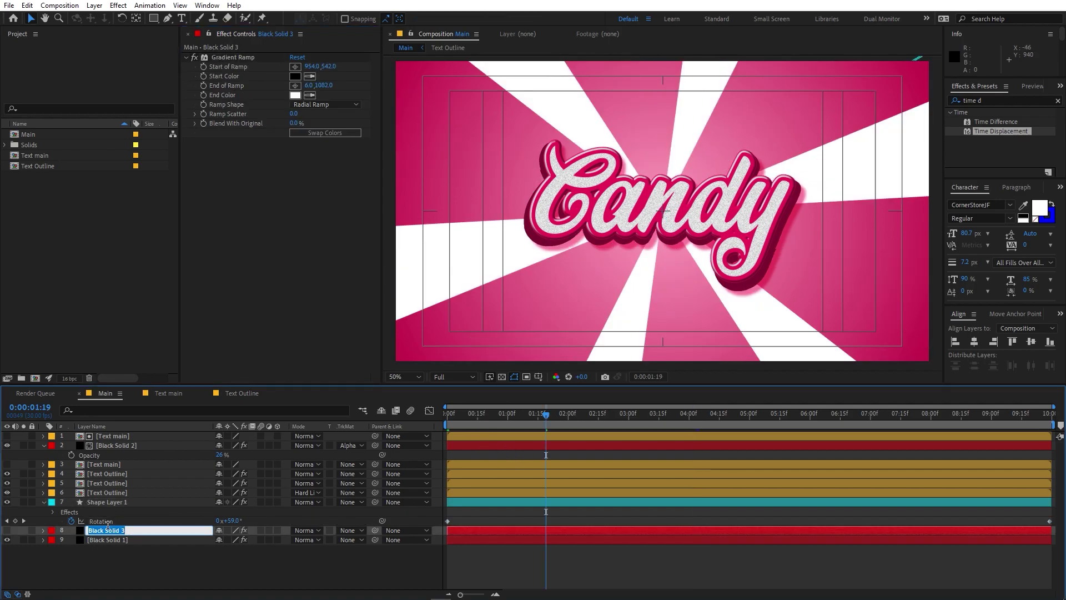
pyautogui.write('Time Map')
pyautogui.click(139, 502)
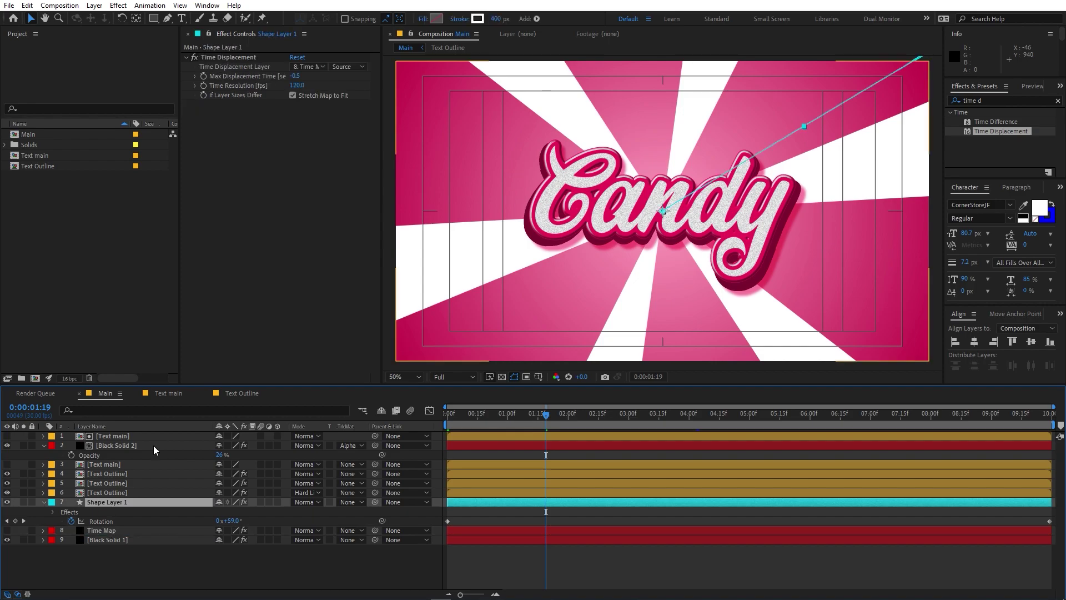
# Step: Set Time Displacement to read the Time Map layer with Effects & Masks and preview the swirl
pyautogui.click(314, 66)
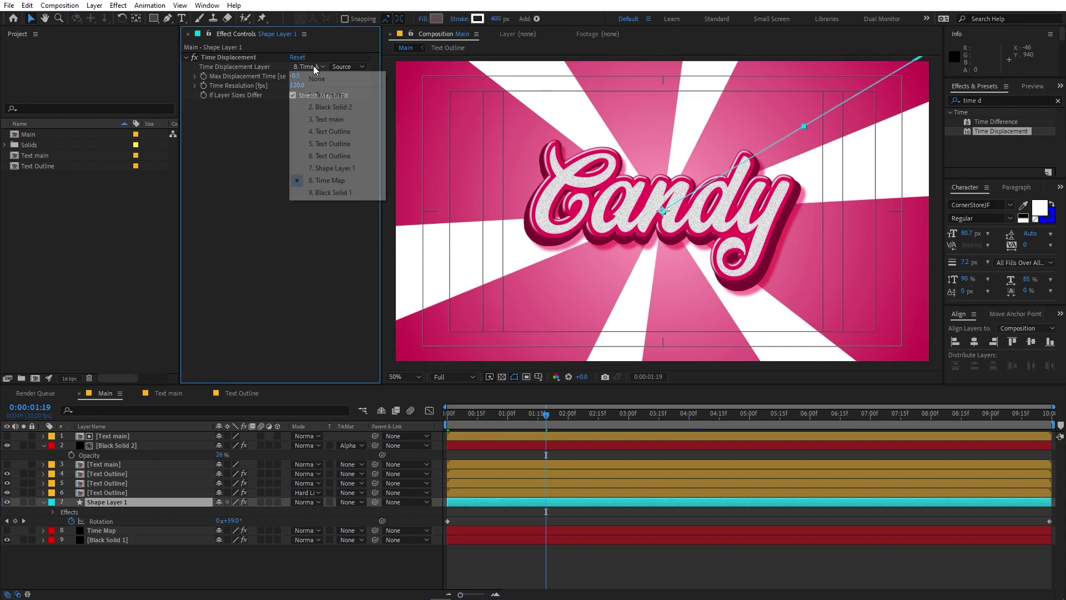
pyautogui.click(330, 179)
pyautogui.click(348, 66)
pyautogui.click(371, 103)
pyautogui.click(347, 66)
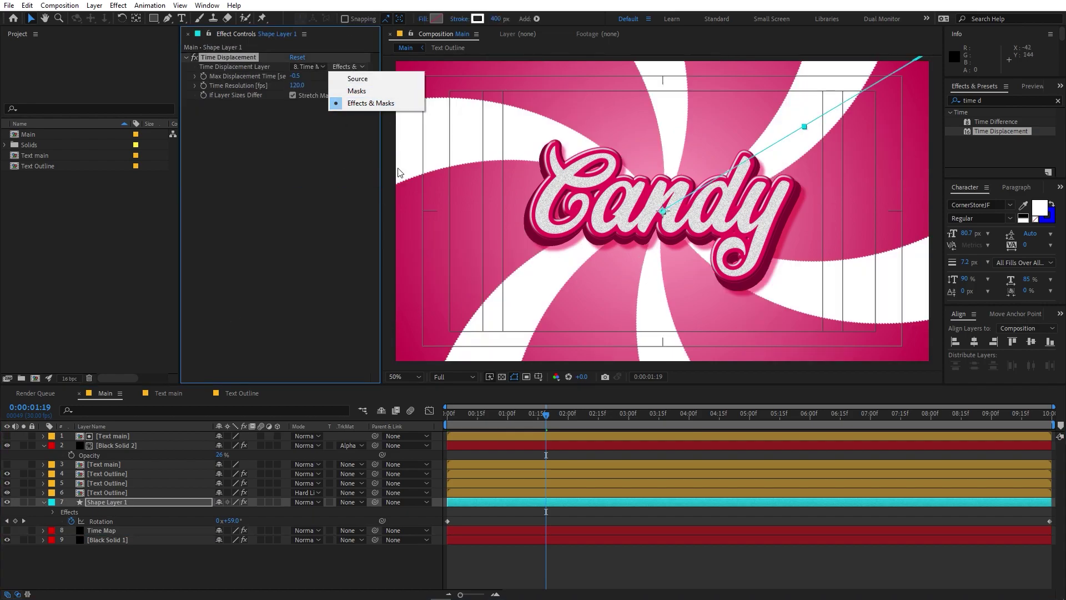
pyautogui.click(526, 421)
pyautogui.press('space')
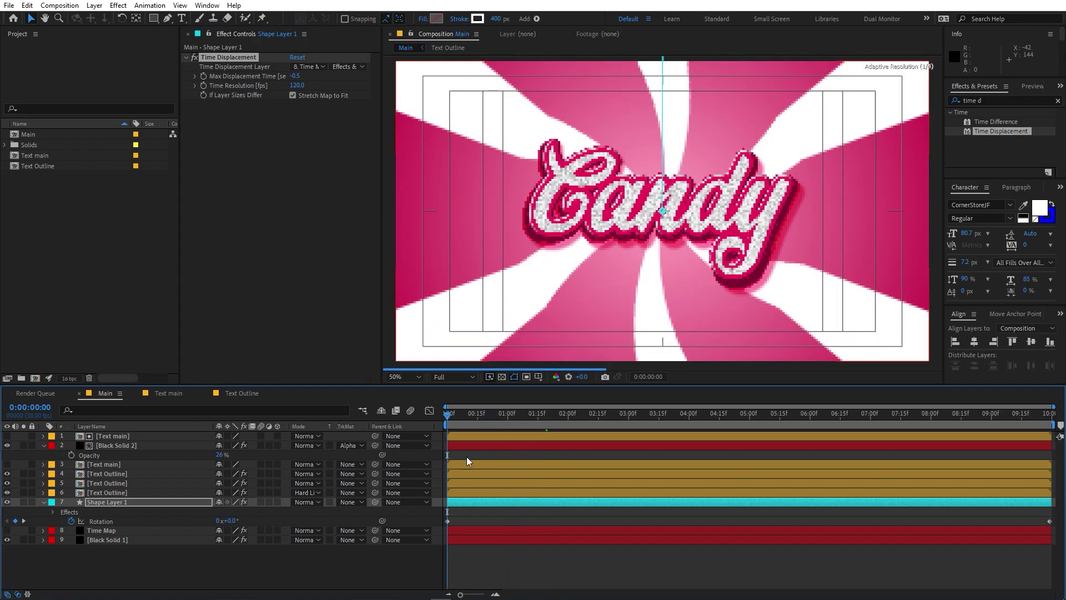
# Step: Shift Shape Layer 1 earlier than the composition start, restore its end and last Rotation keyframe to the composition end, and preview
pyautogui.moveTo(484, 503); pyautogui.dragTo(438, 508)
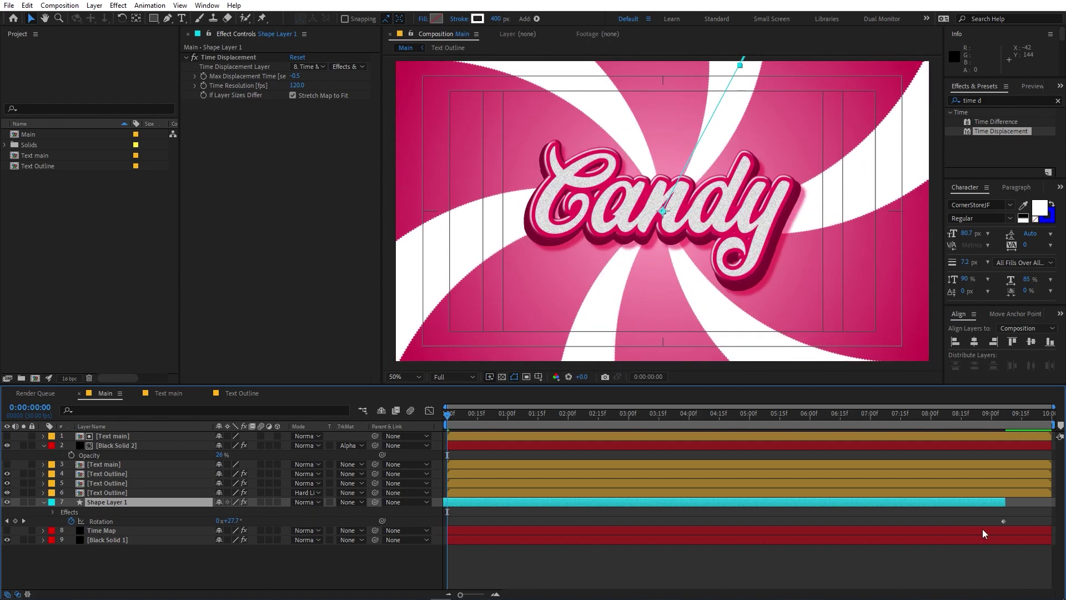
pyautogui.moveTo(1006, 503); pyautogui.dragTo(1049, 522)
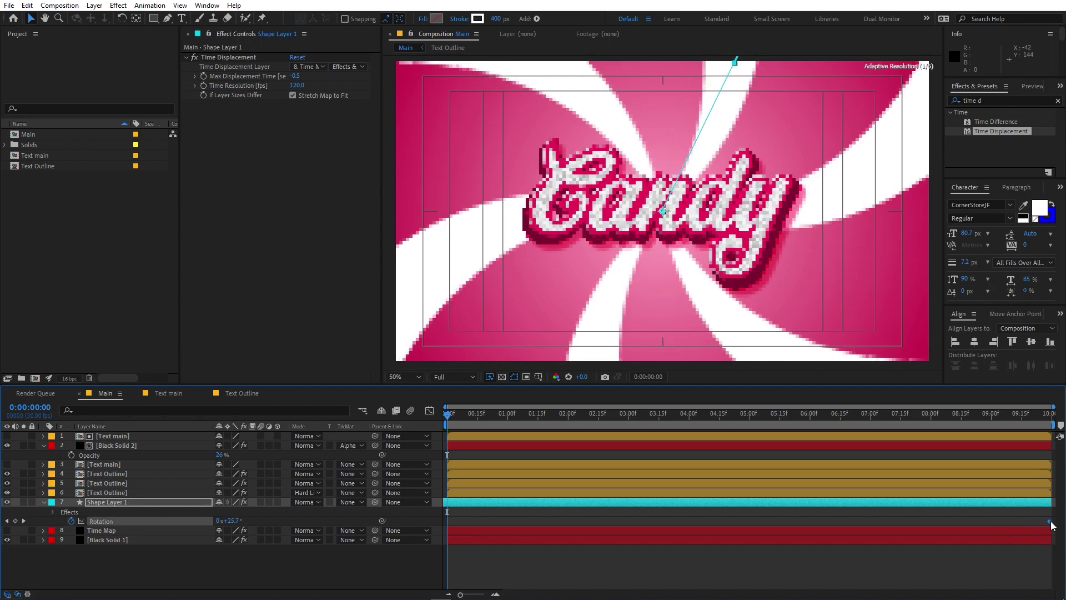
pyautogui.press('space')
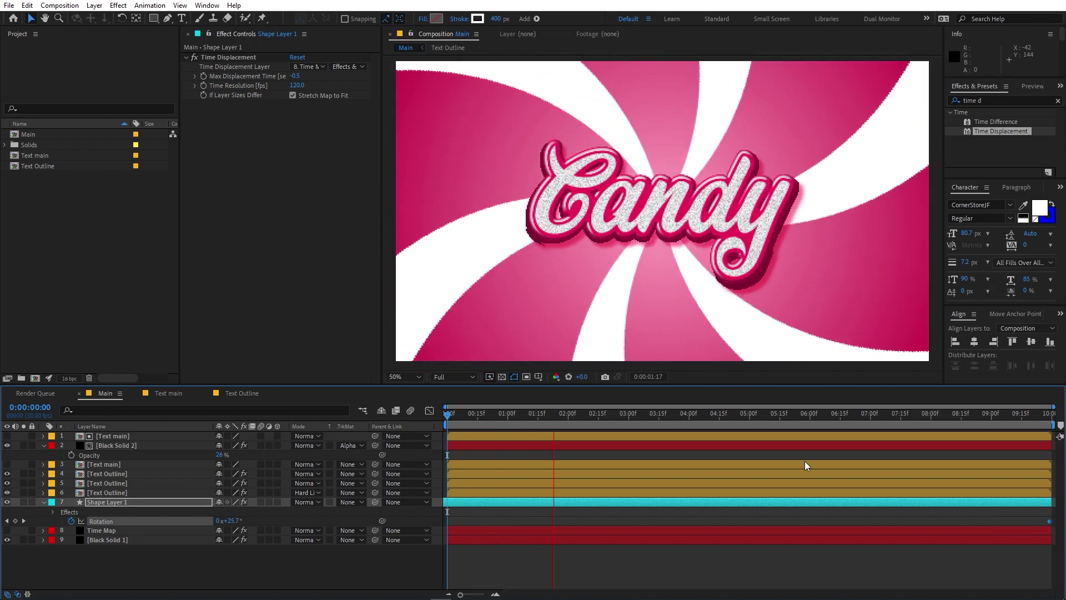
pyautogui.scroll(-1, 732, 232)
pyautogui.scroll(1, 732, 227)
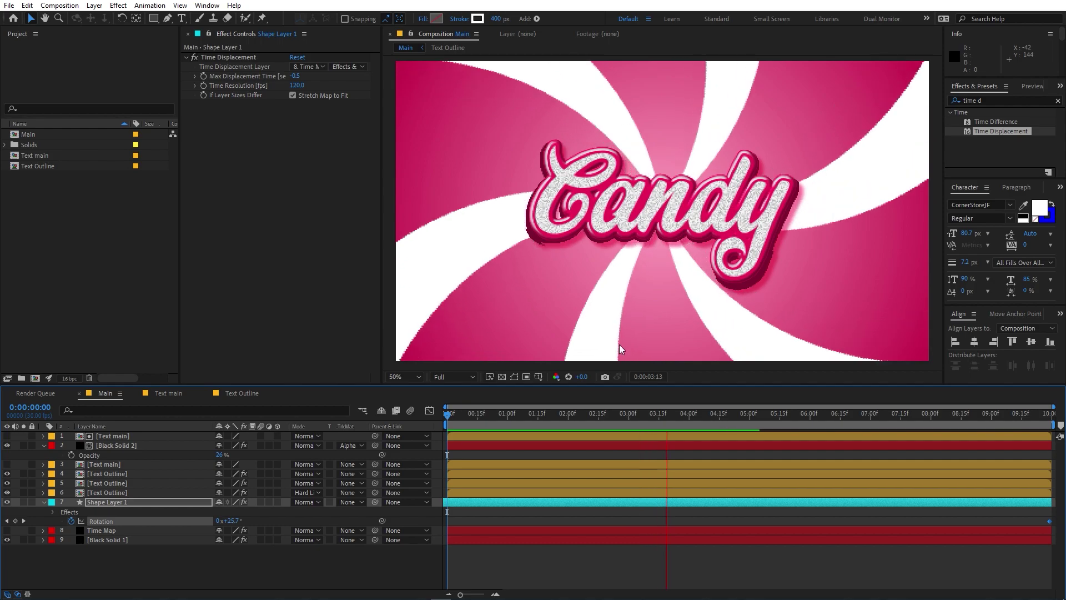
pyautogui.press('space')
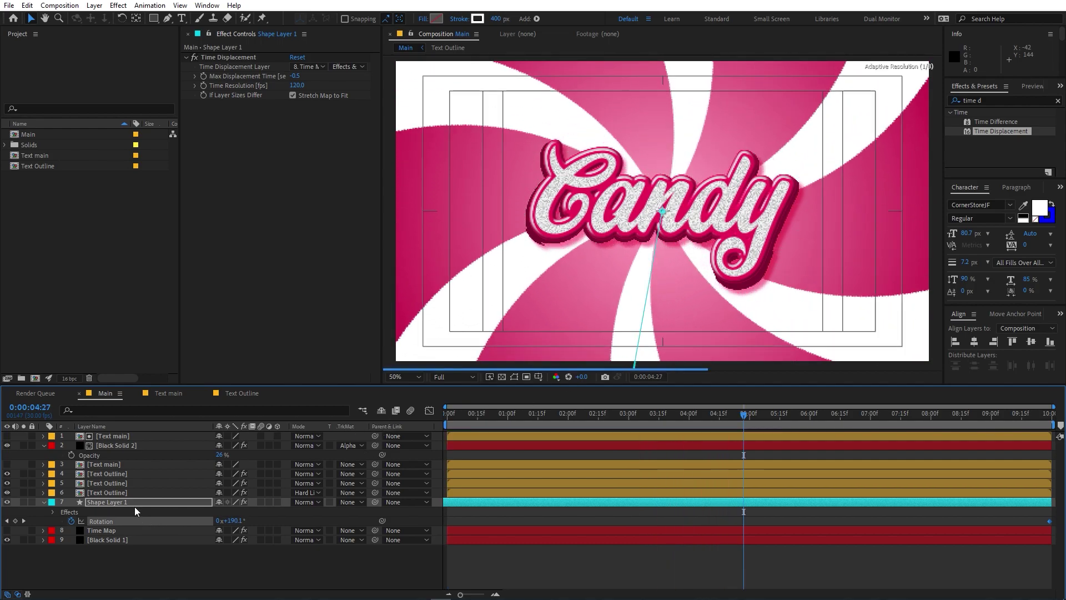
# Step: Copy the Drop Shadow effect from the lowest Text Outline layer onto Shape Layer 1
pyautogui.click(134, 503)
pyautogui.click(126, 492)
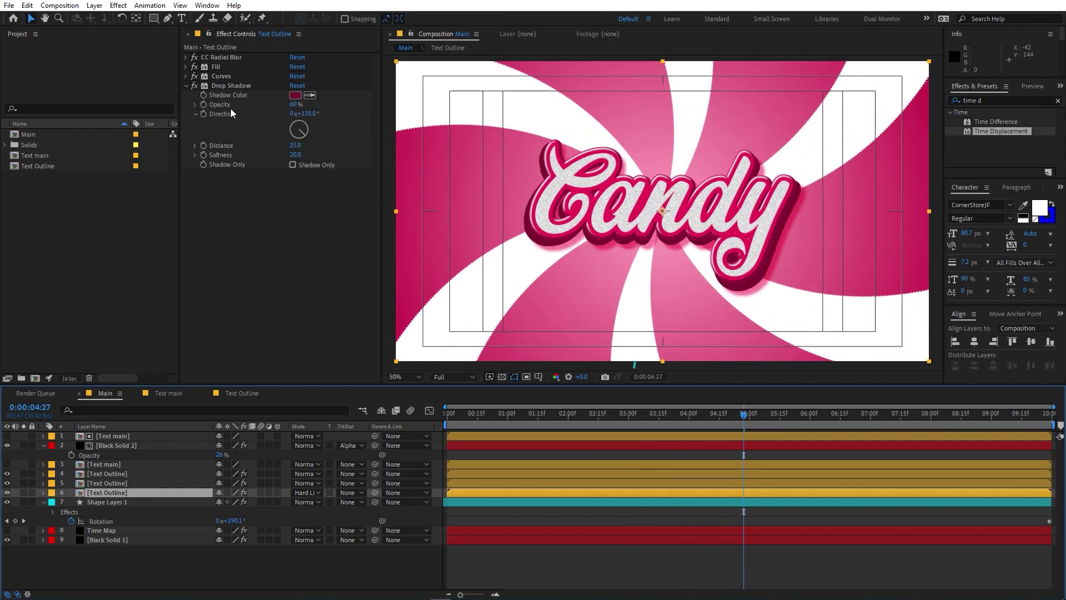
pyautogui.click(231, 87)
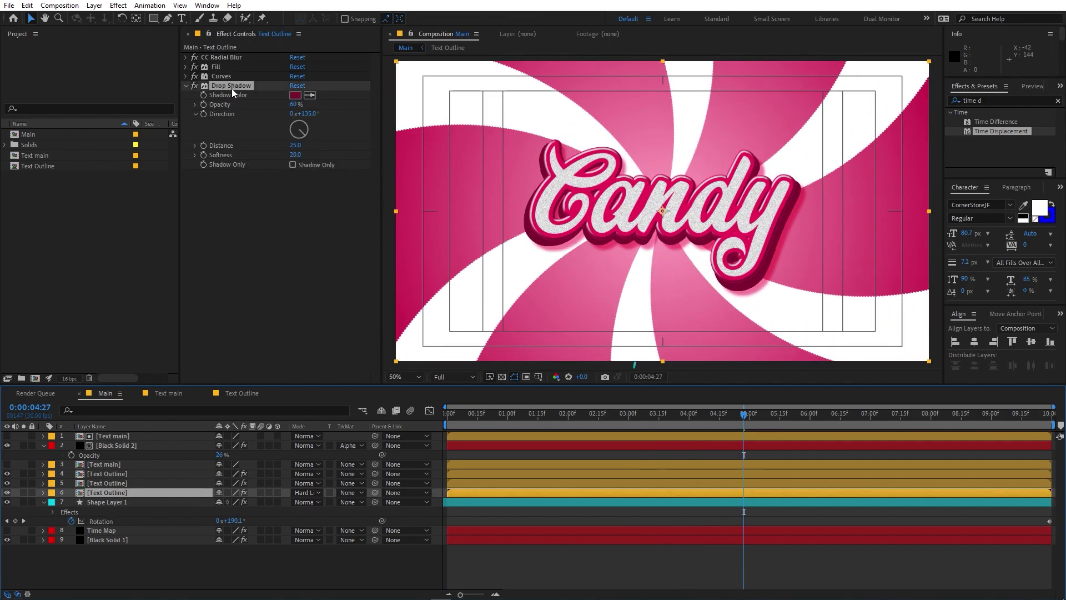
pyautogui.click(112, 503)
pyautogui.hotkey('ctrl', 'v')
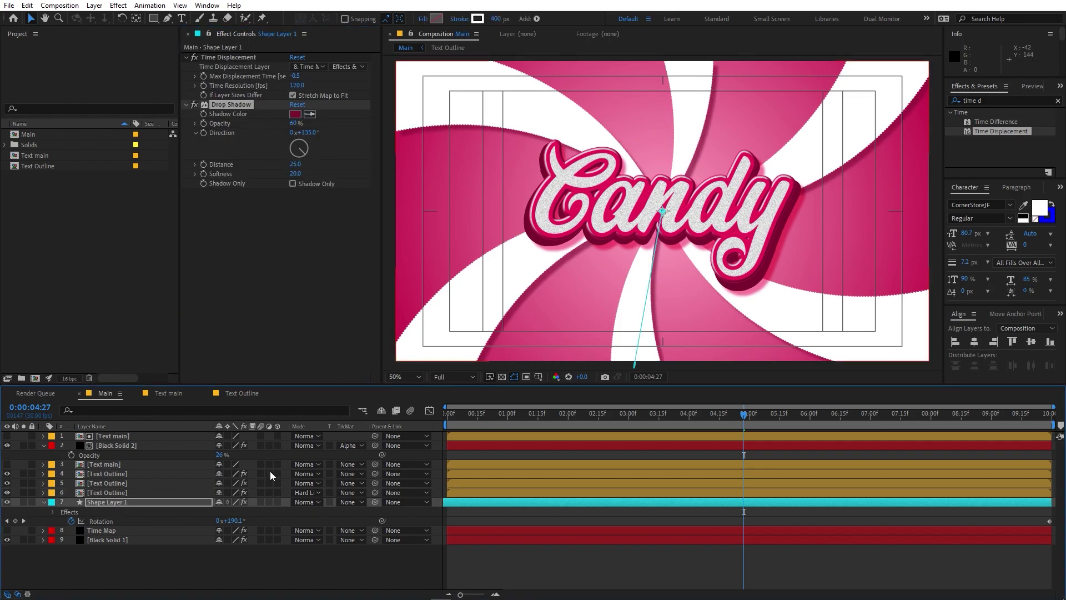
# Step: Set Shape Layer 1's blending mode to Hard Light and preview the composition from the start
pyautogui.click(307, 502)
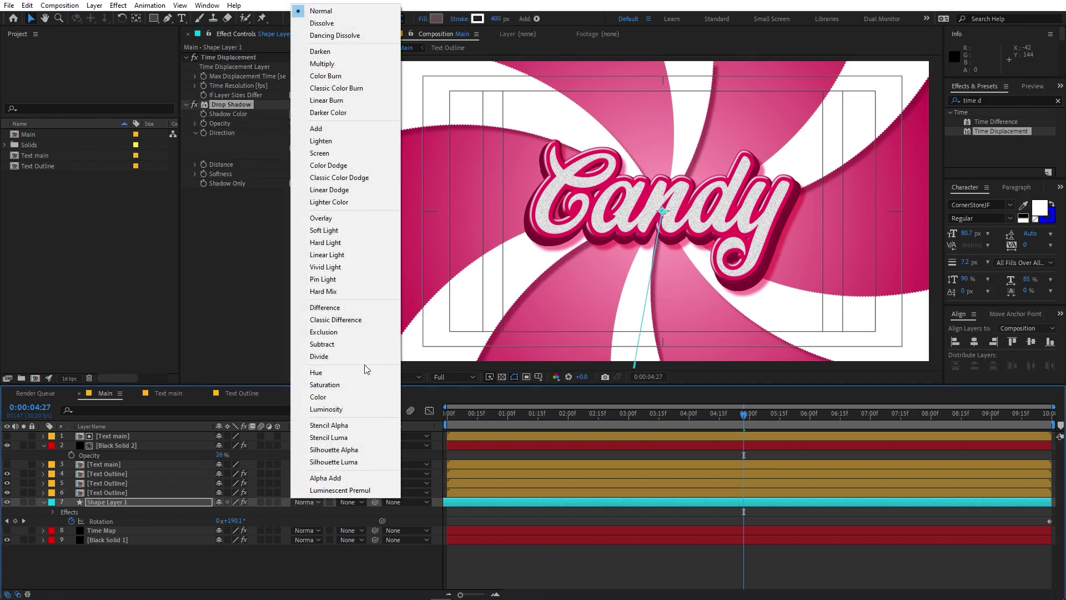
pyautogui.click(337, 243)
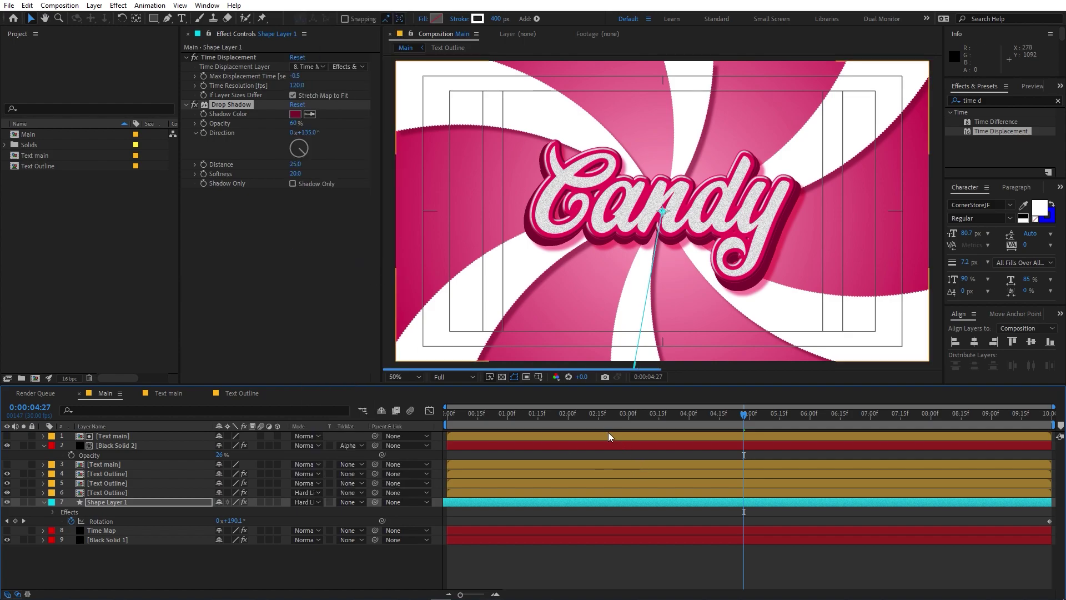
pyautogui.press('Home')
pyautogui.press('space')
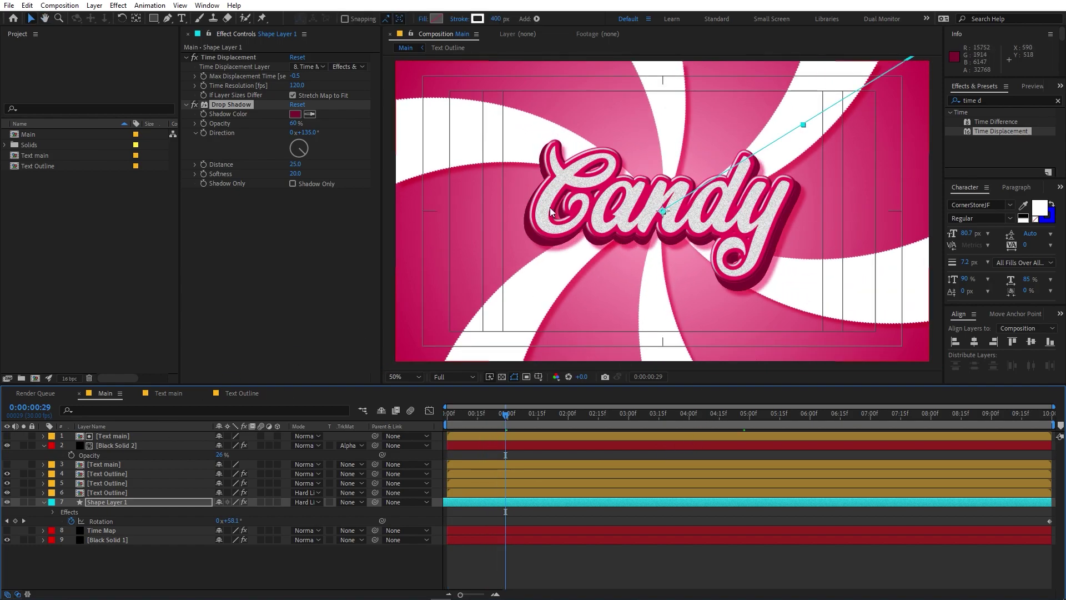
# Step: In the Text main composition, add a text animator with Position and Scale to the Candy layer
pyautogui.click(166, 389)
pyautogui.press('Home')
pyautogui.click(178, 494)
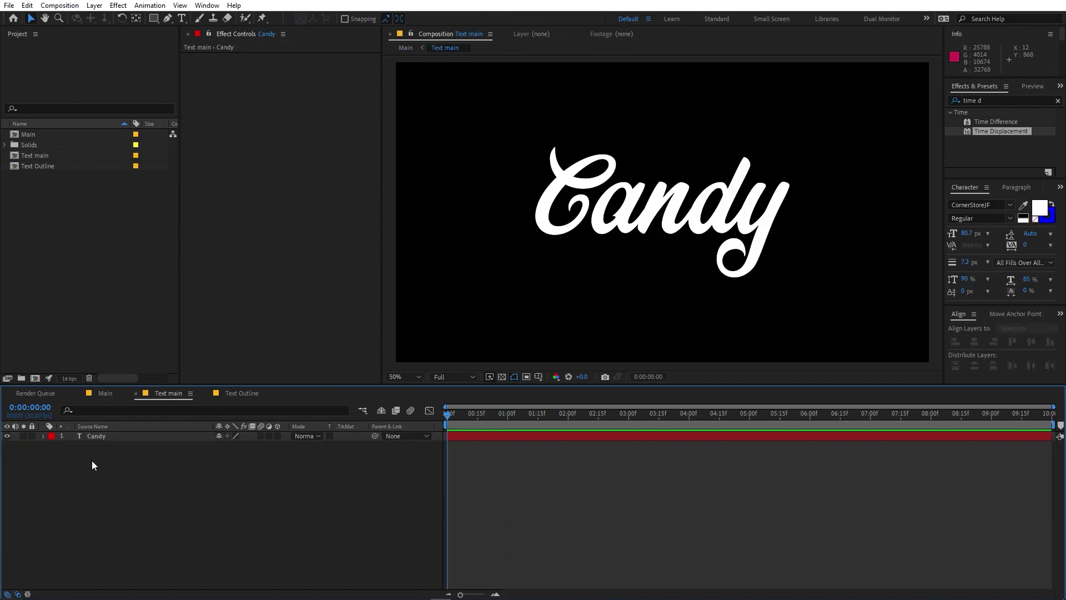
pyautogui.click(43, 435)
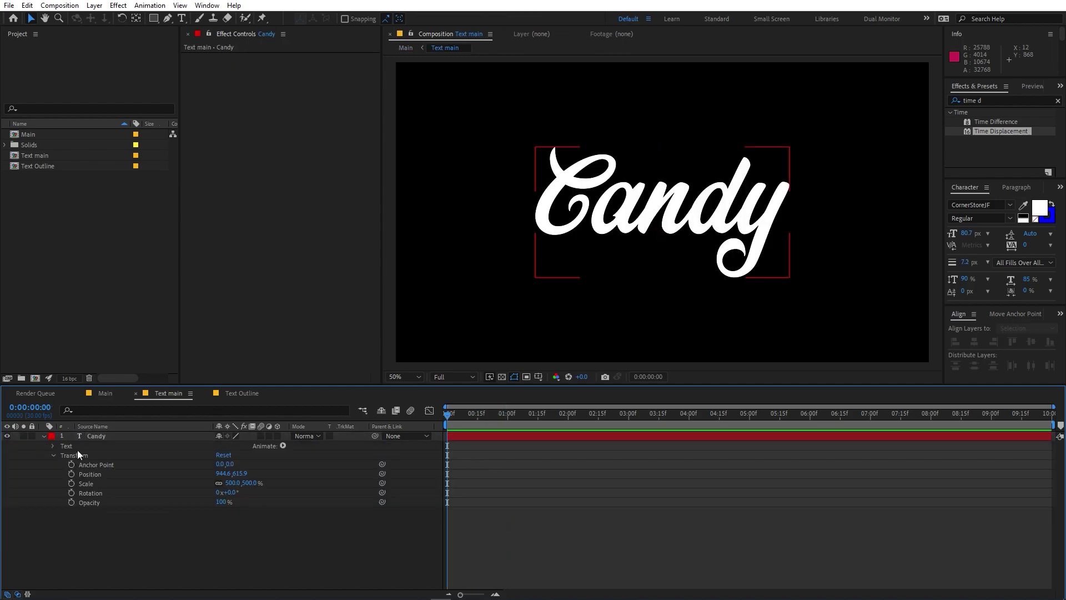
pyautogui.click(283, 445)
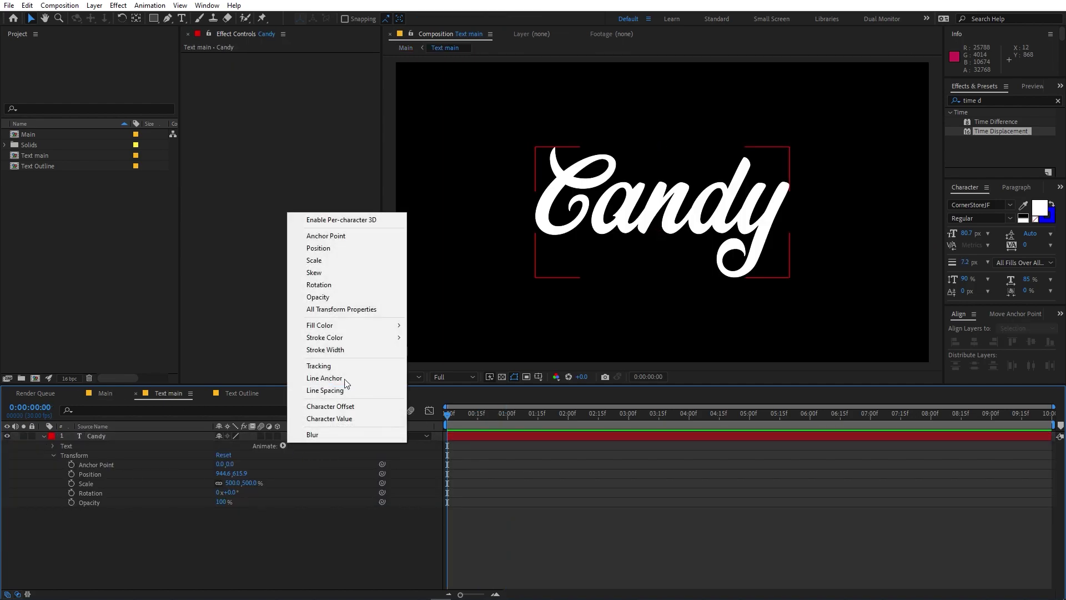
pyautogui.click(327, 250)
pyautogui.click(282, 484)
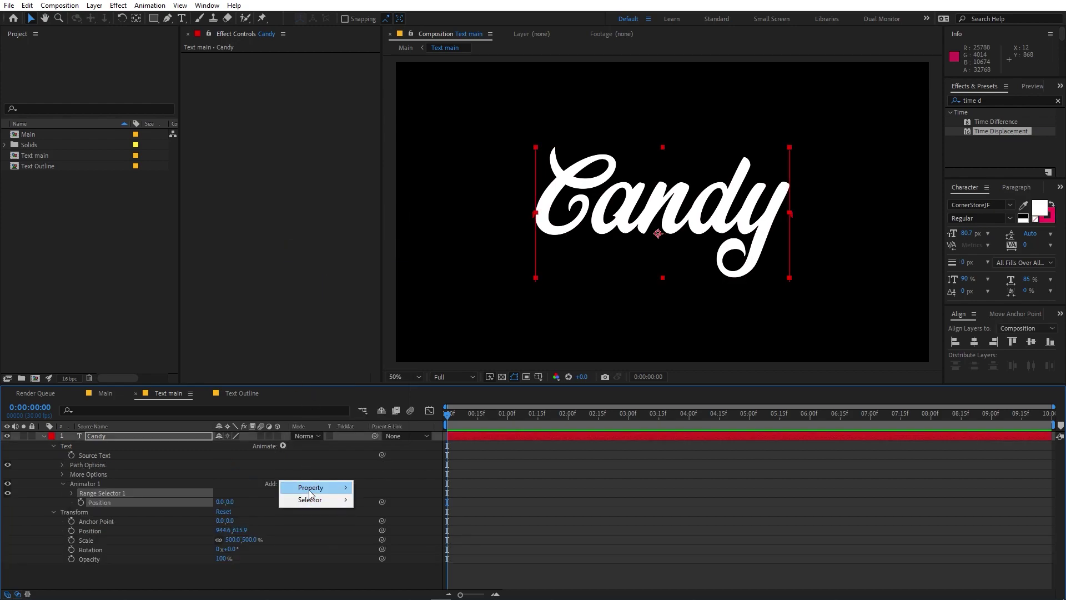
pyautogui.moveTo(340, 488)
pyautogui.click(379, 314)
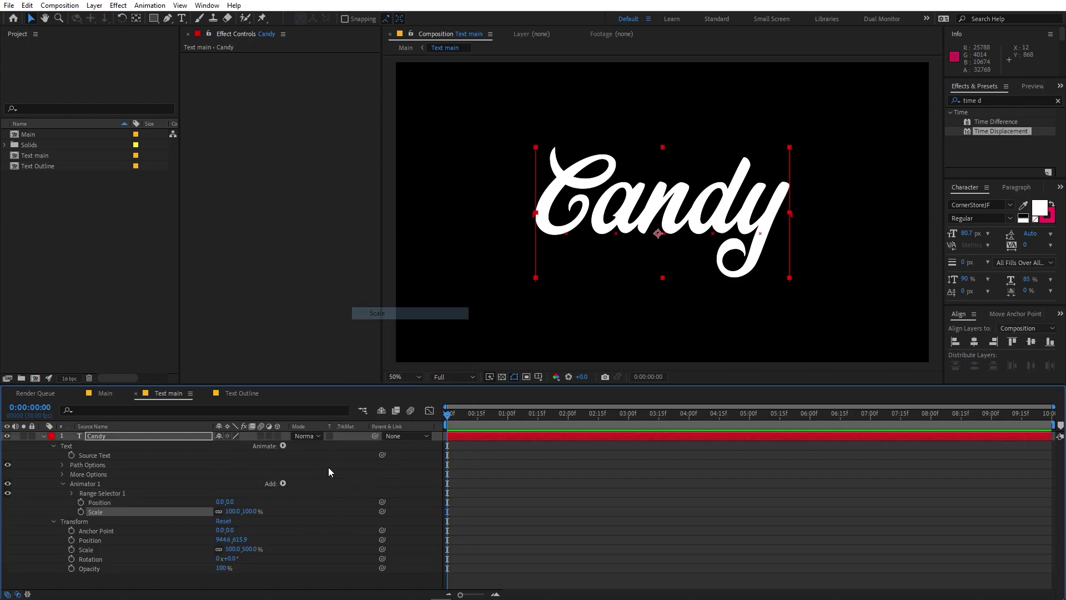
# Step: Set the text animator's Position to 0, 123 so the letters move down
pyautogui.click(249, 470)
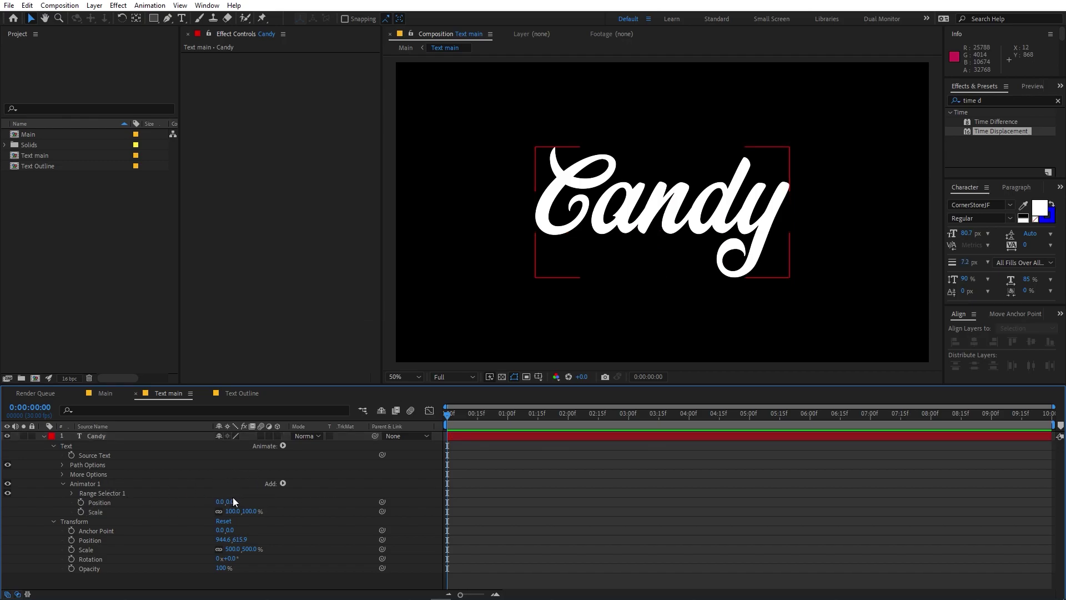
pyautogui.click(233, 502)
pyautogui.moveTo(230, 501); pyautogui.dragTo(243, 532)
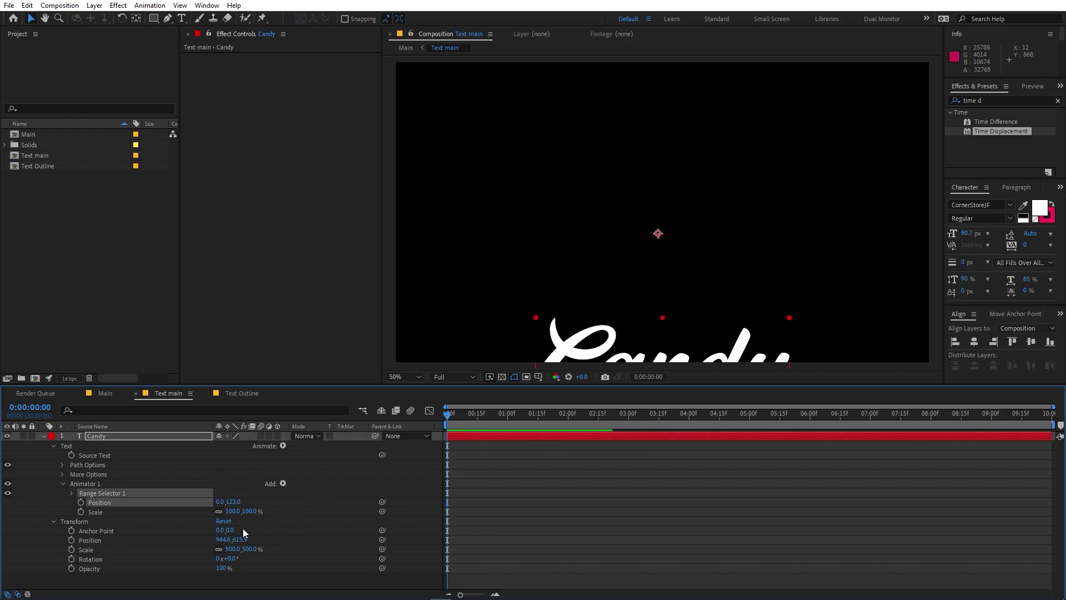
# Step: Set the Shape of Range Selector 1 to Ramp Up in its advanced options
pyautogui.click(72, 493)
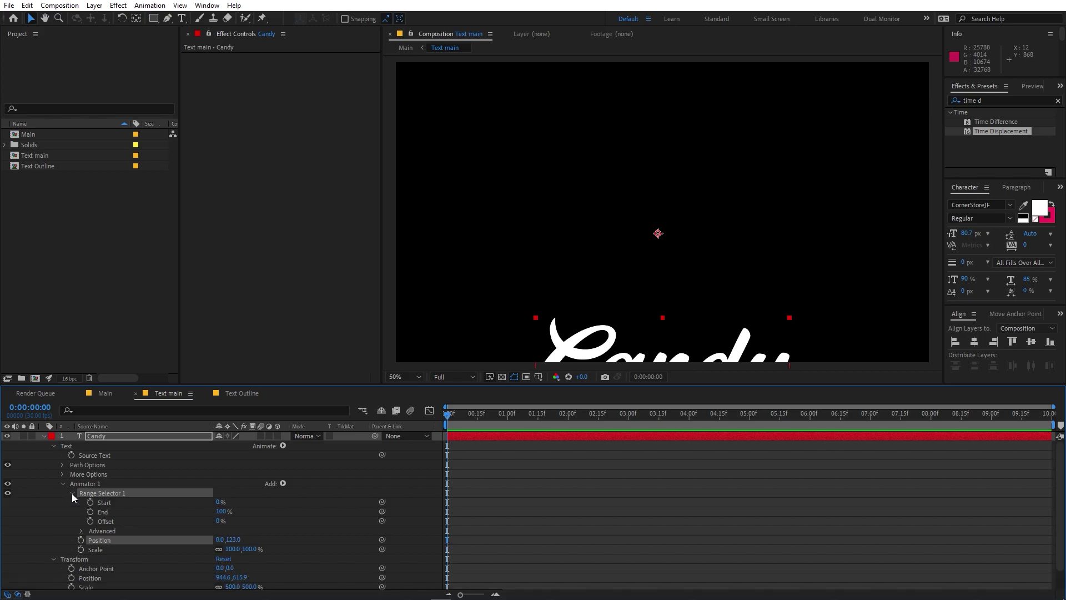
pyautogui.click(71, 493)
pyautogui.click(71, 493)
pyautogui.click(50, 538)
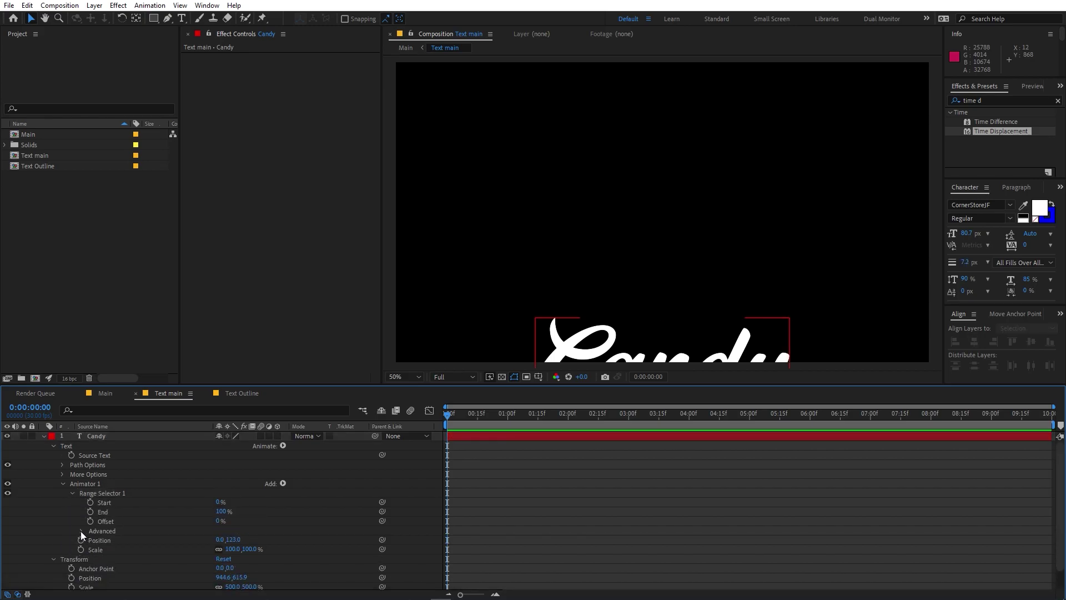
pyautogui.click(81, 530)
pyautogui.click(232, 517)
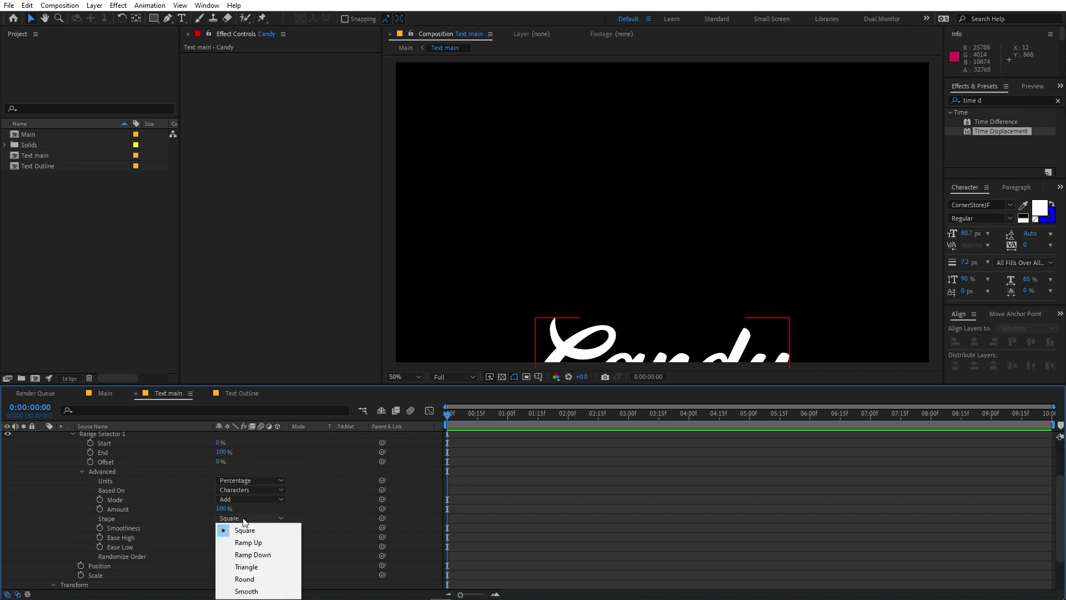
pyautogui.click(248, 542)
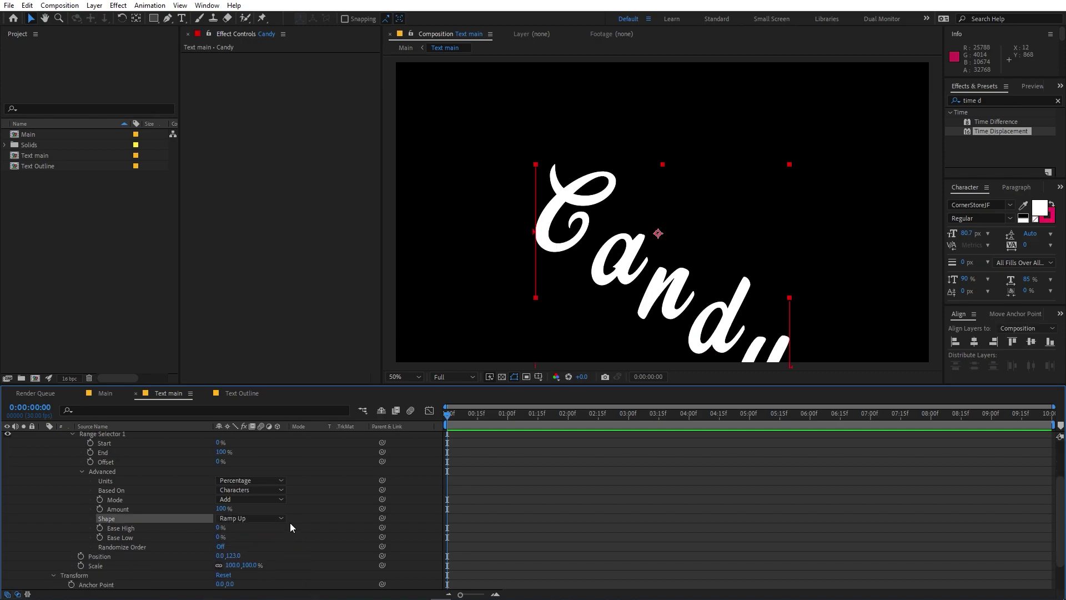
# Step: Keyframe the range selector's Offset from -100% at 0:00 to 100% at 1:02
pyautogui.scroll(2, 266, 469)
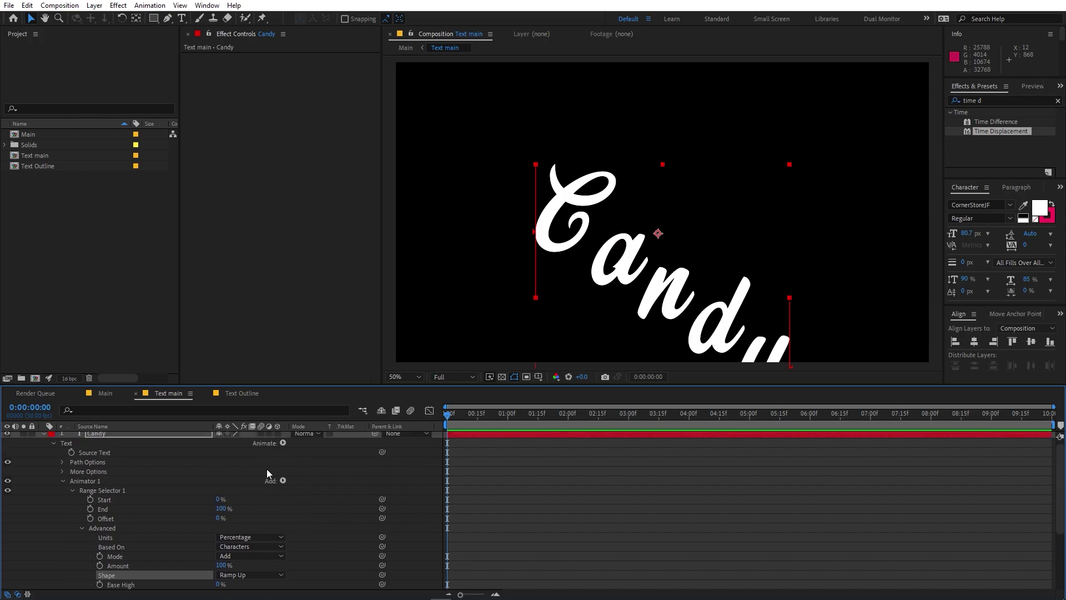
pyautogui.click(90, 518)
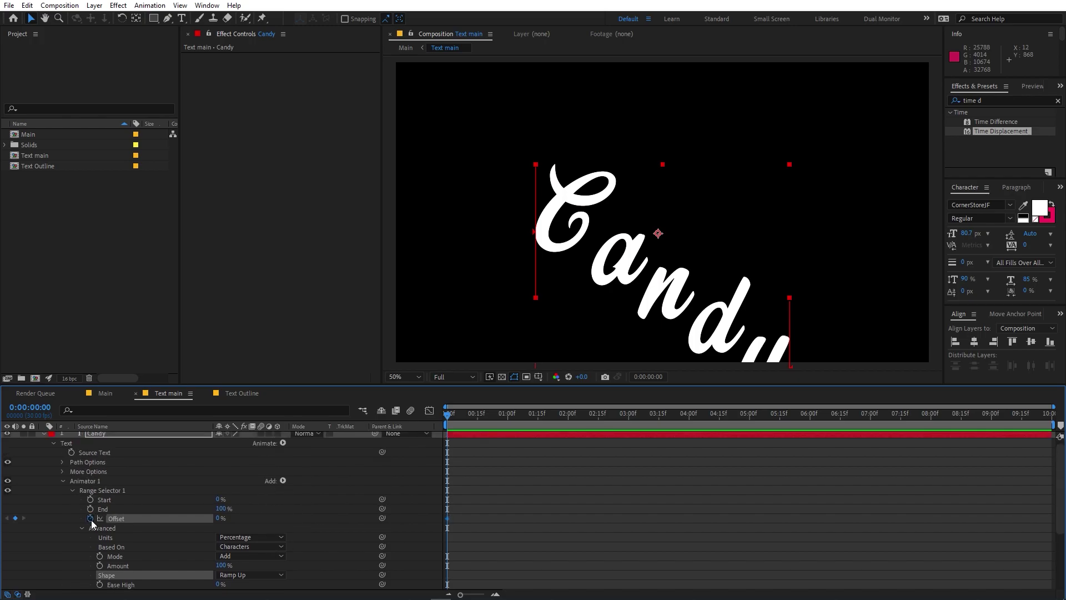
pyautogui.moveTo(218, 520); pyautogui.dragTo(163, 521)
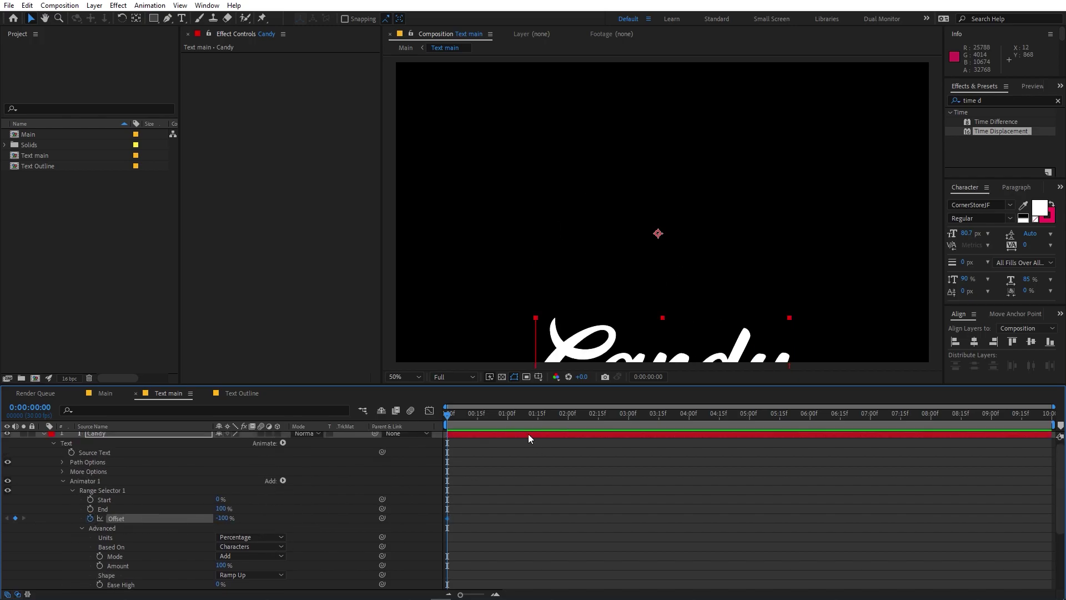
pyautogui.moveTo(457, 417); pyautogui.dragTo(511, 426)
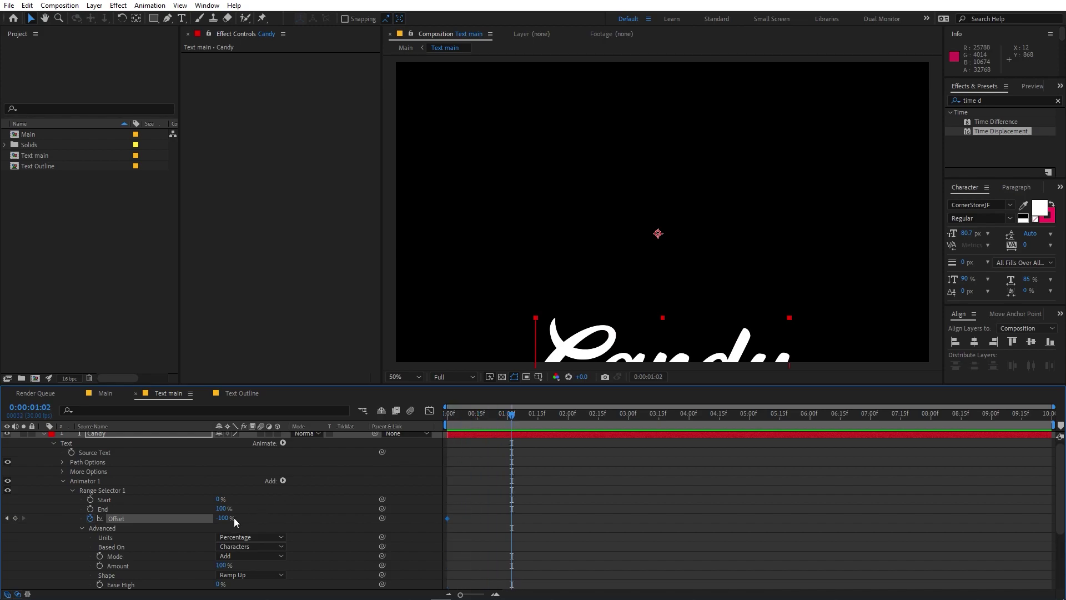
pyautogui.moveTo(225, 518); pyautogui.dragTo(495, 475)
pyautogui.press('Home')
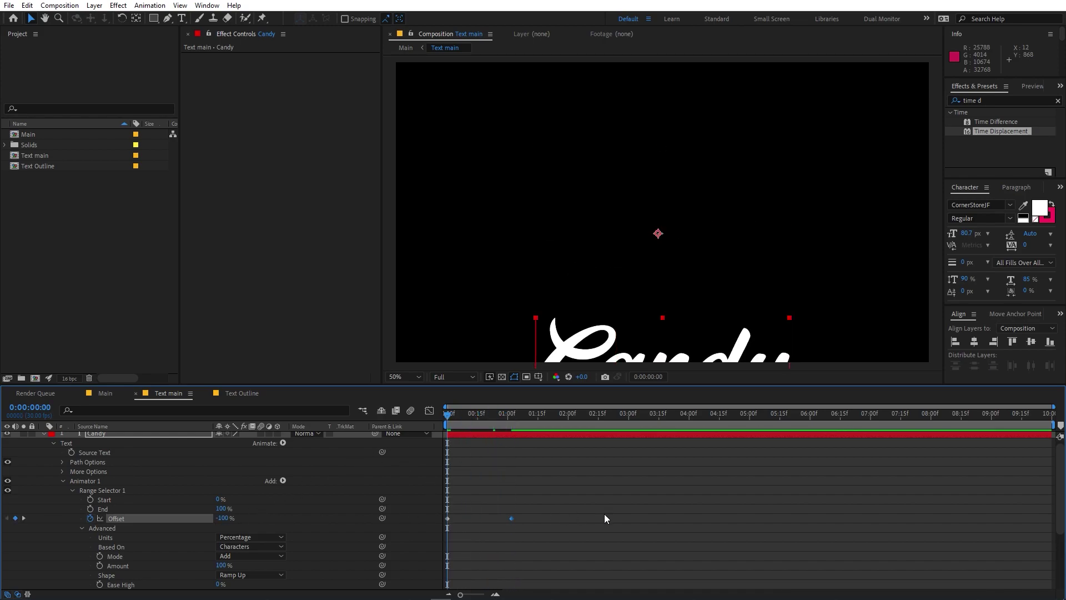
# Step: Set the animator's Scale to 0% and the range selector's Ease Low to 100%
pyautogui.scroll(-5, 588, 503)
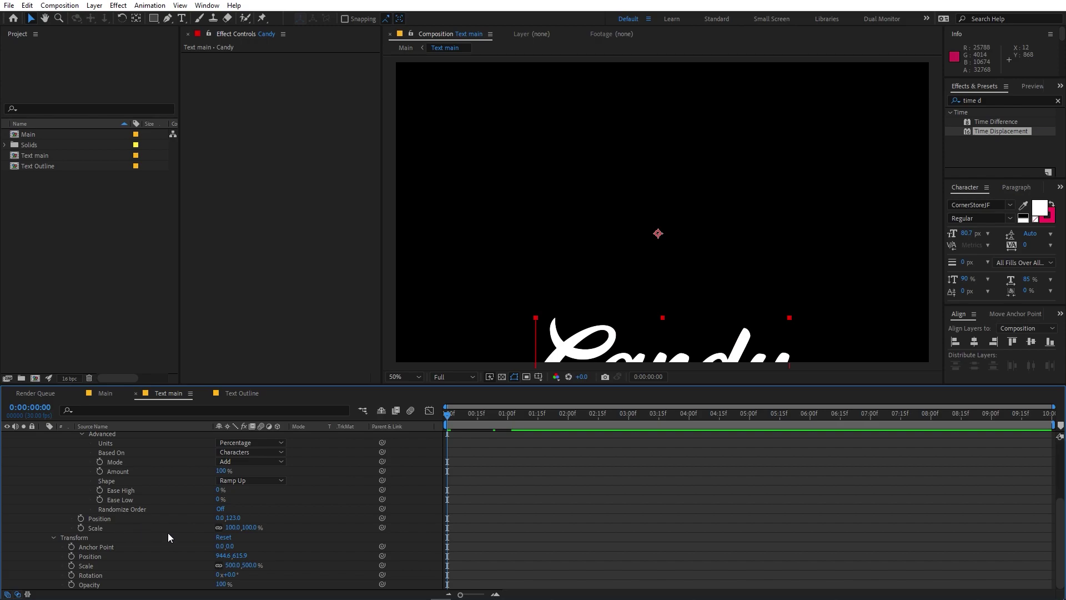
pyautogui.click(231, 528)
pyautogui.press('Return')
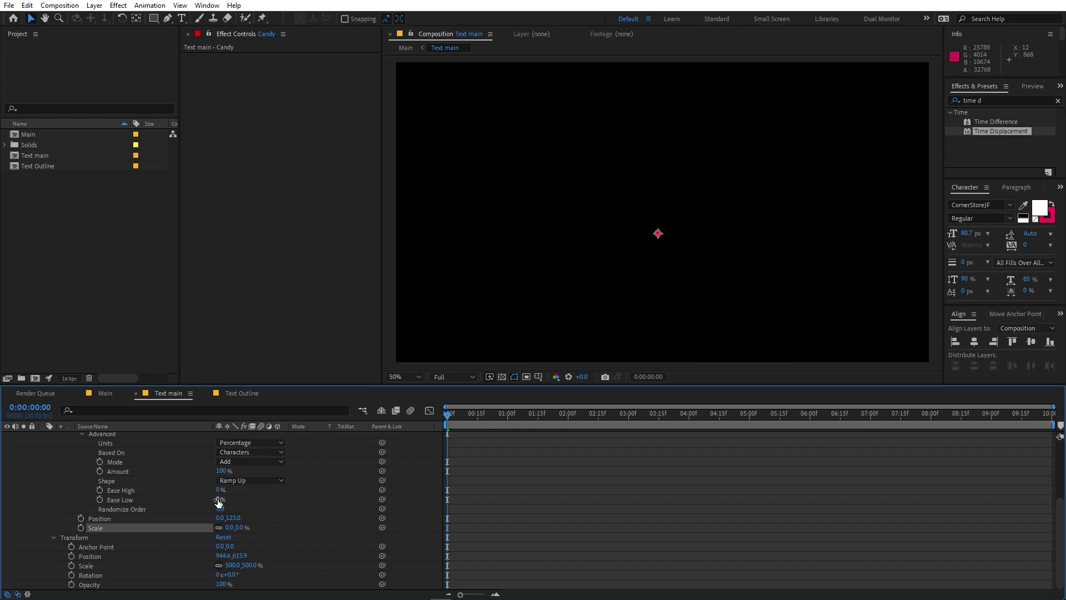
pyautogui.moveTo(219, 501); pyautogui.dragTo(577, 505)
# Step: Preview the letter animation and apply Easy Ease to both Offset keyframes
pyautogui.press('space')
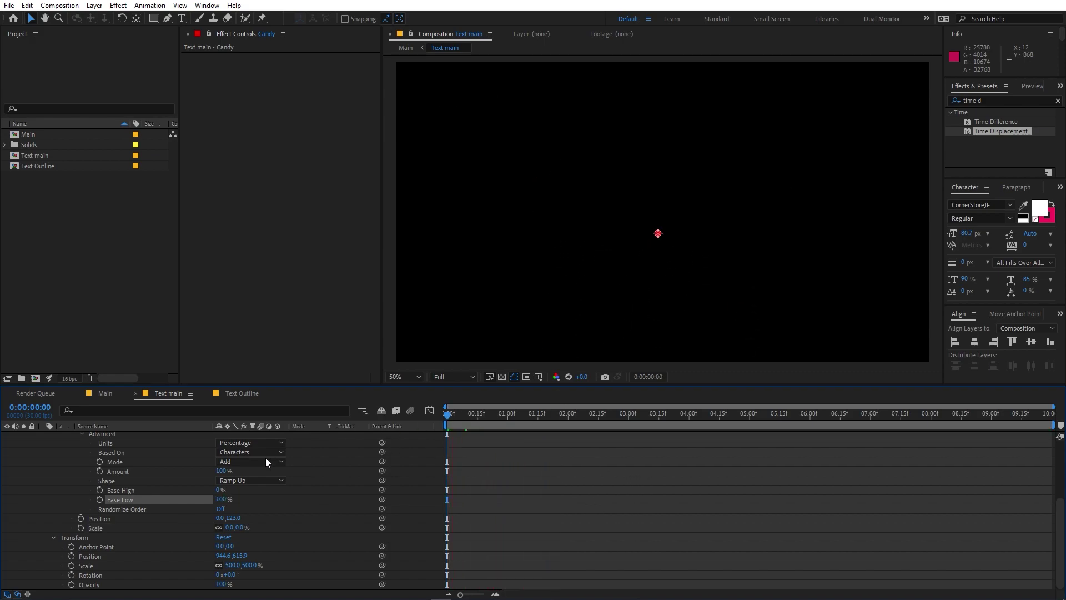
pyautogui.press('space')
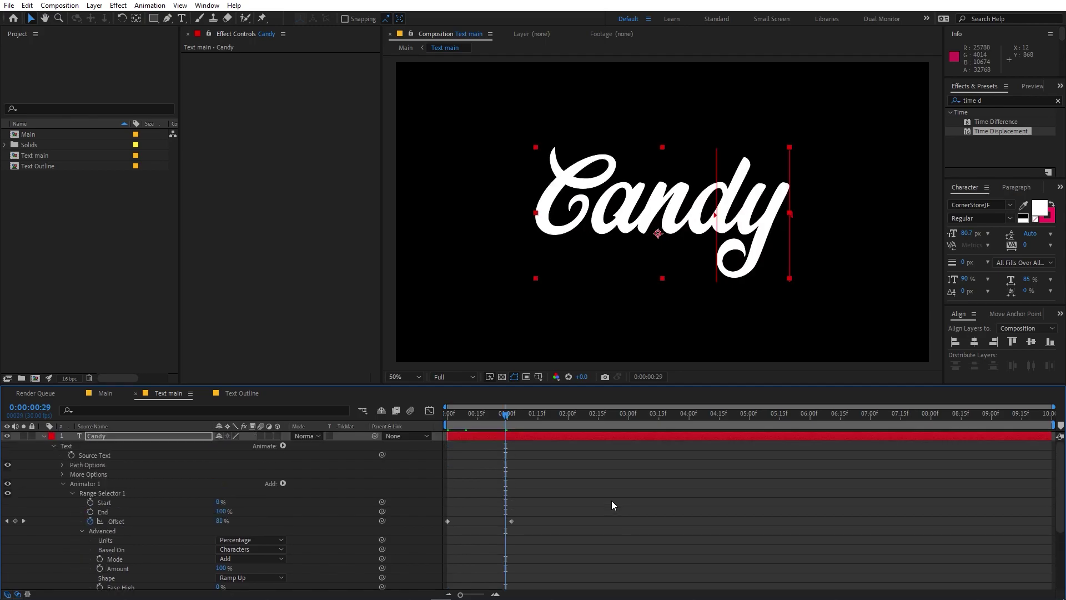
pyautogui.press('F9')
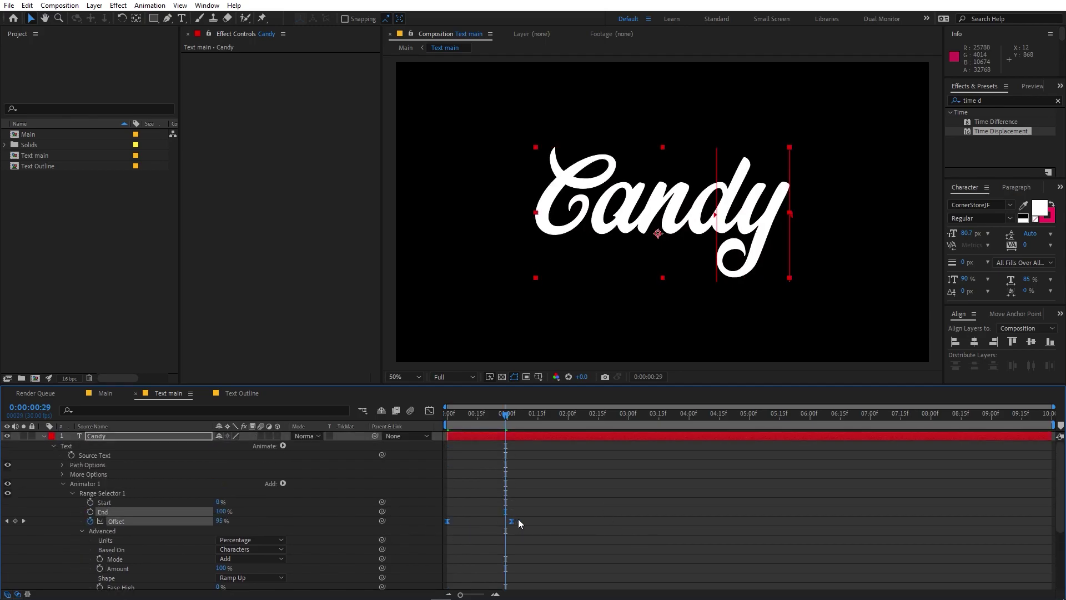
# Step: Move the ending Offset keyframe to 2:00 and lengthen both keyframes' ease handles in the speed graph, previewing the letter animation
pyautogui.moveTo(512, 522); pyautogui.dragTo(569, 518)
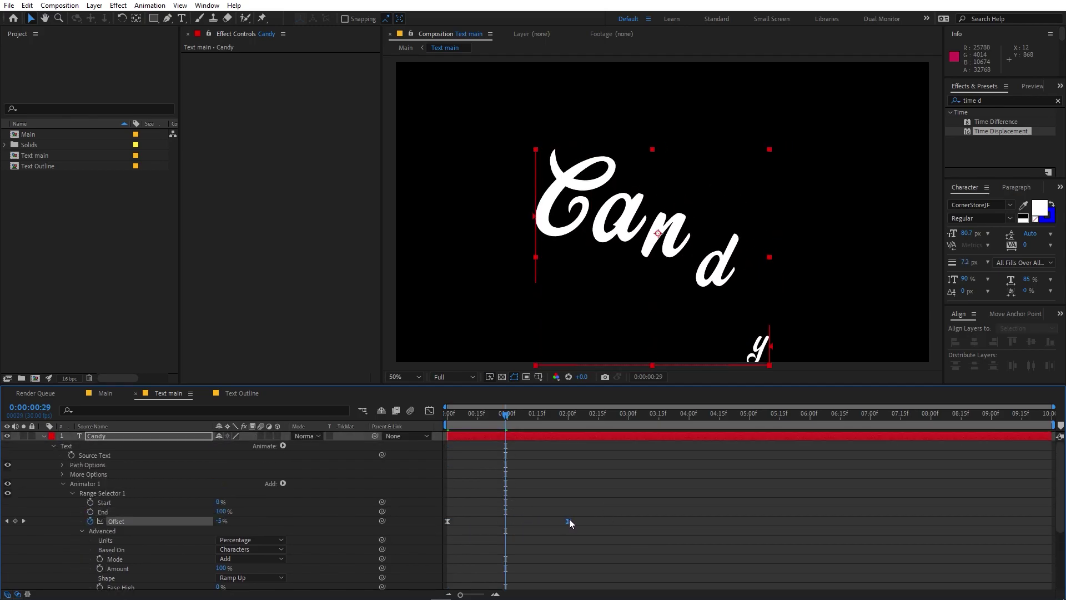
pyautogui.click(429, 411)
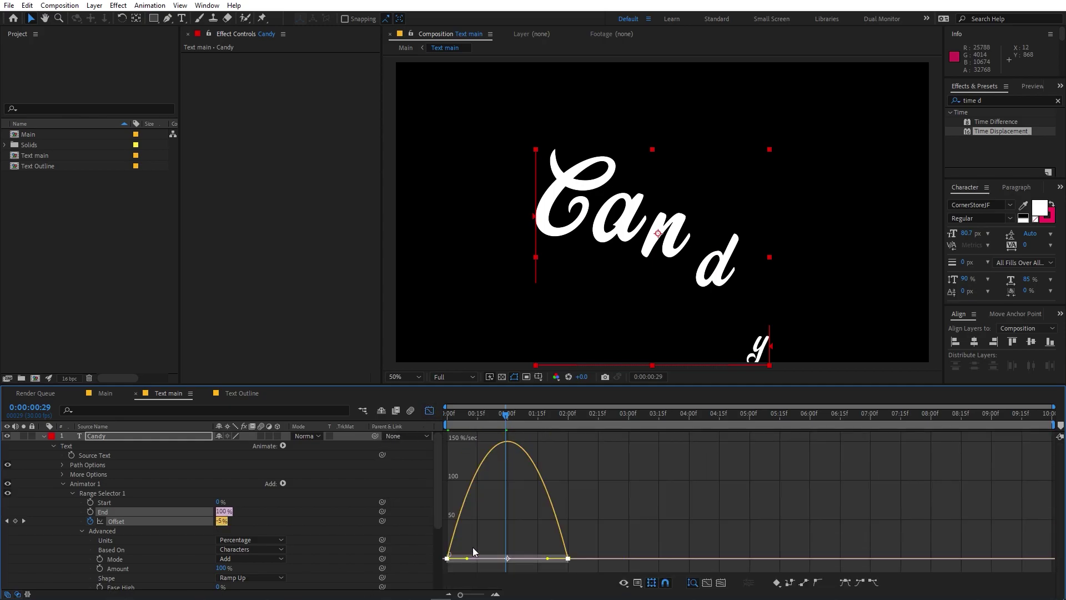
pyautogui.moveTo(547, 561); pyautogui.dragTo(536, 562)
pyautogui.press('space')
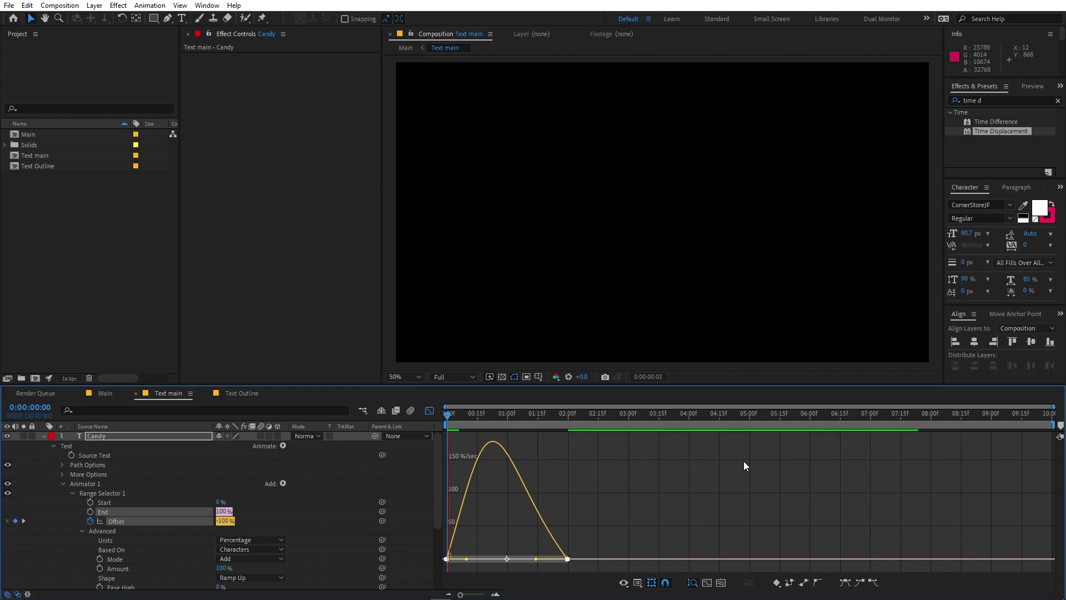
pyautogui.press('space')
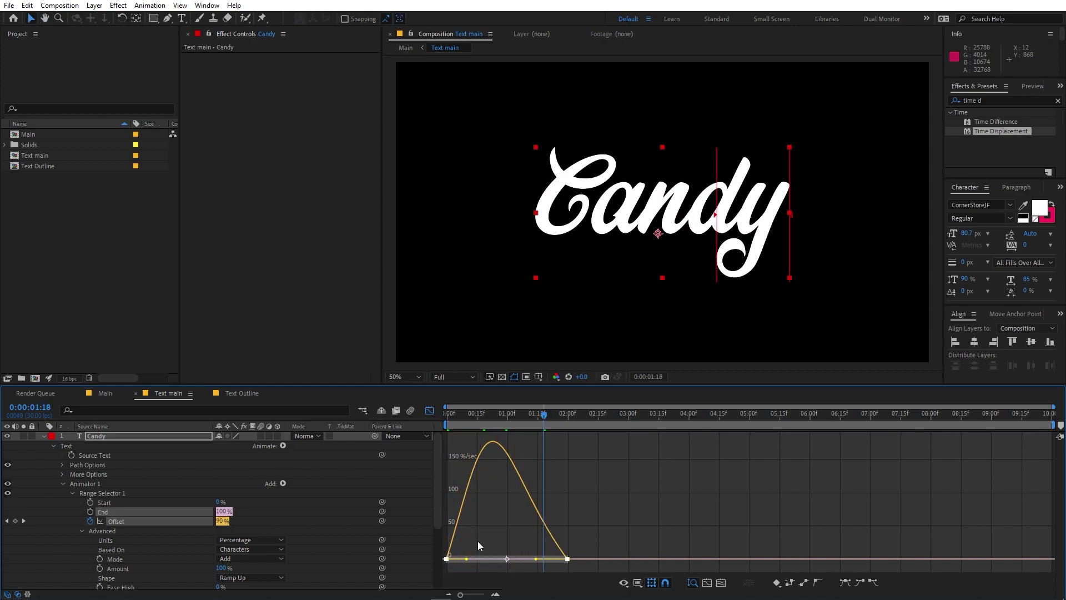
pyautogui.moveTo(471, 563); pyautogui.dragTo(474, 563)
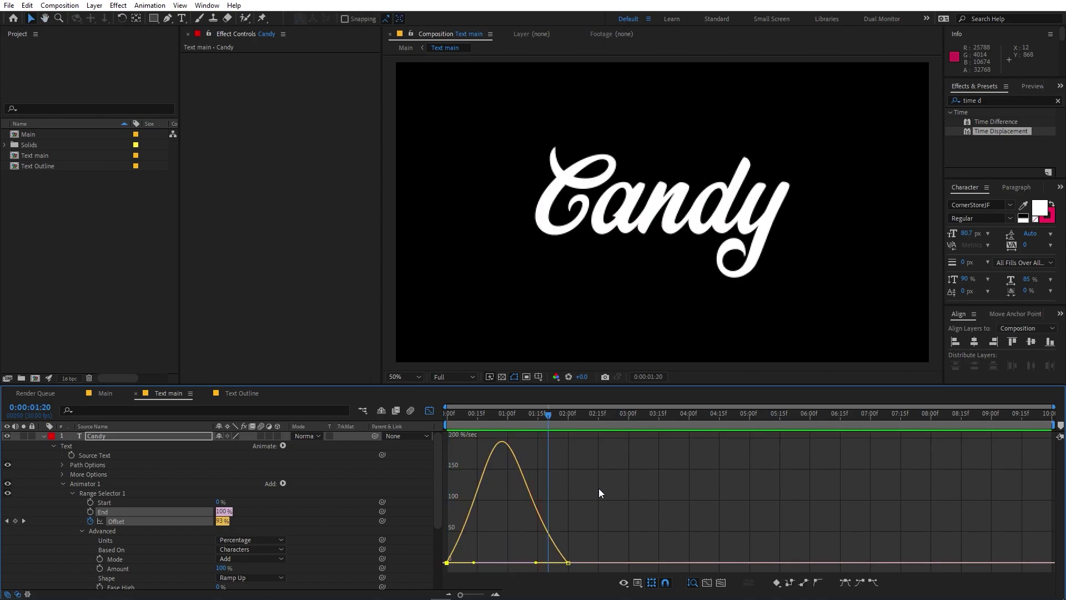
# Step: Copy Animator 1 from the Candy layer in Text main, paste it onto the Candy layer in Text Outline, and preview it
pyautogui.click(79, 483)
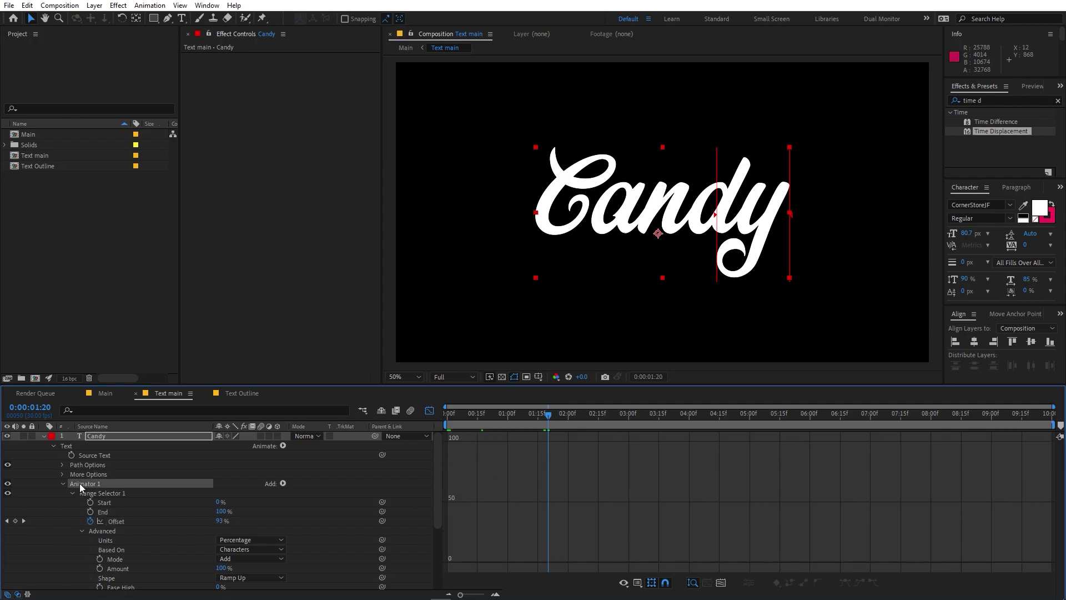
pyautogui.click(238, 395)
pyautogui.click(100, 436)
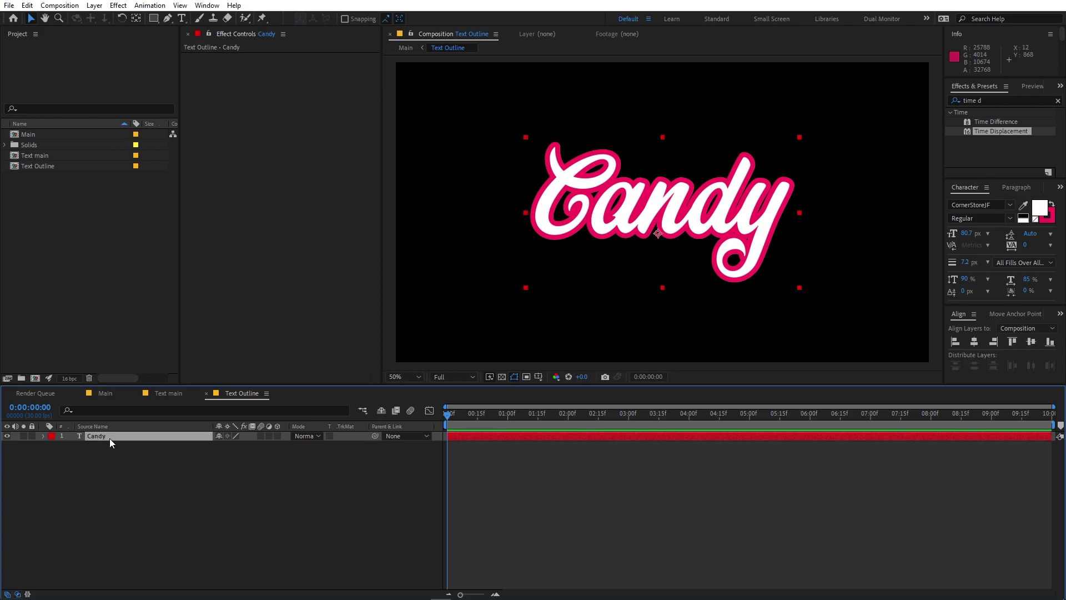
pyautogui.click(198, 463)
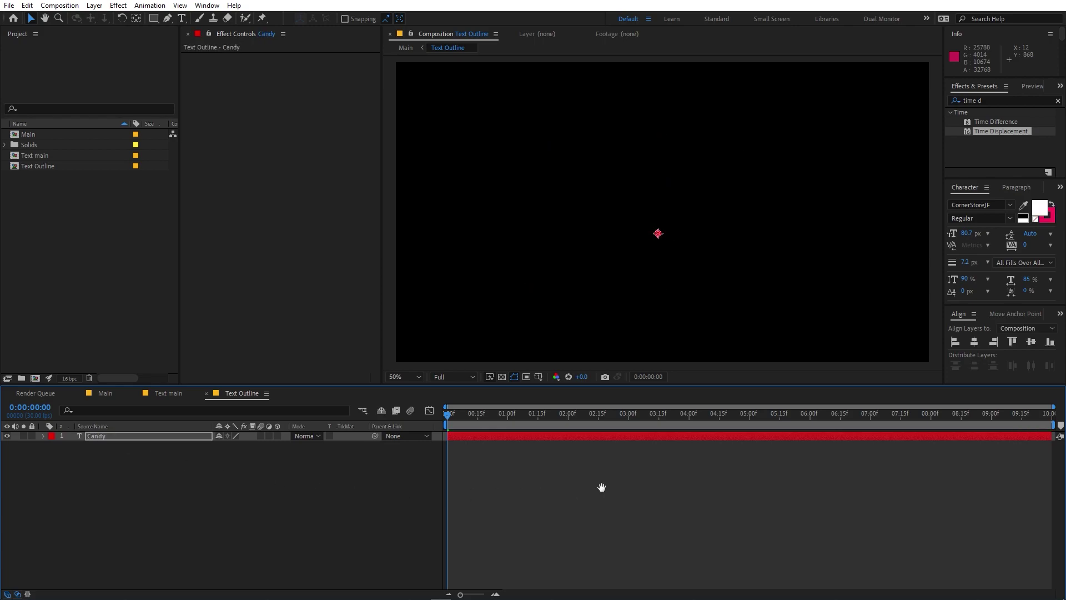
pyautogui.press('space')
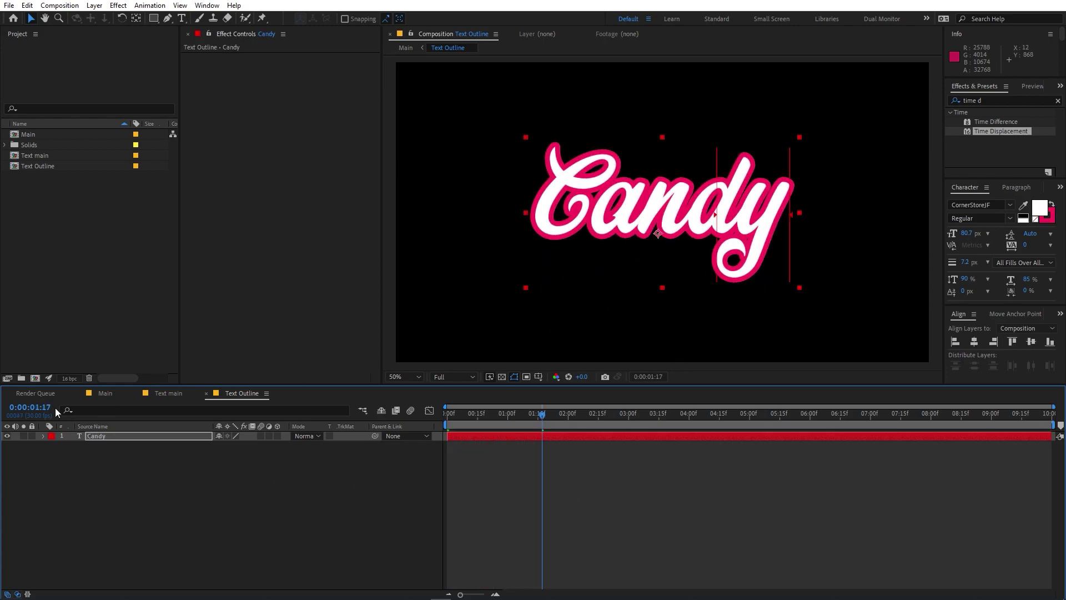
# Step: Preview the complete text animation in the Main composition, checking the frame at 3:06 with no layer selected
pyautogui.click(96, 395)
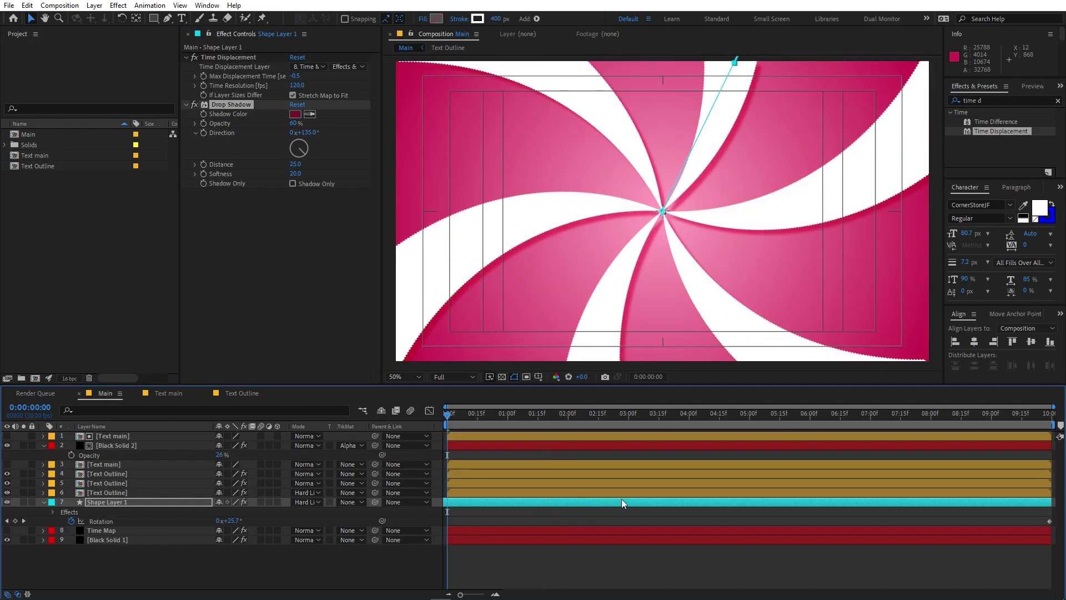
pyautogui.press('space')
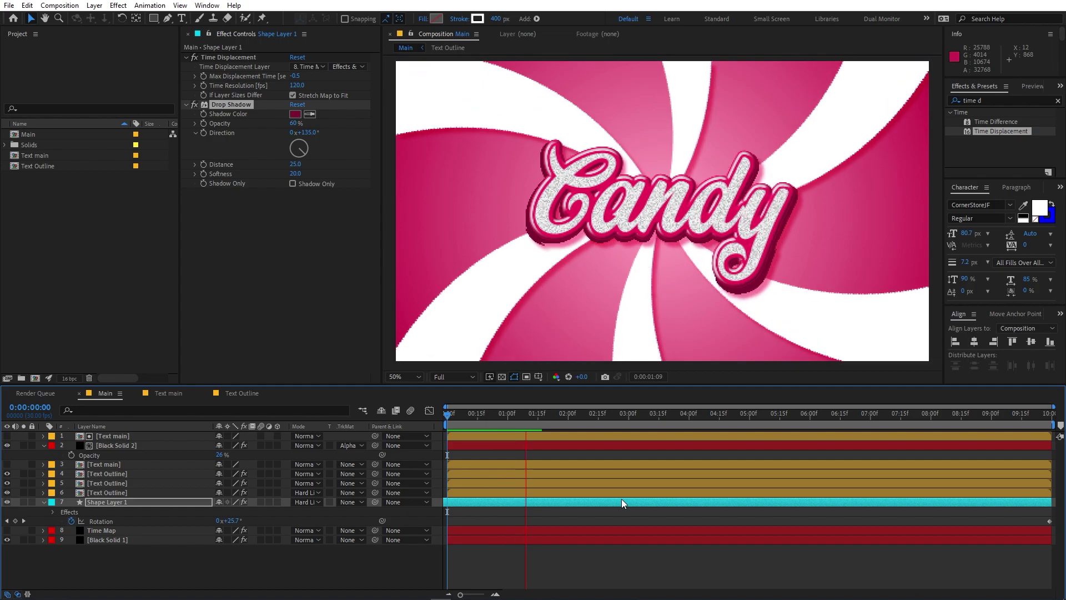
pyautogui.press('space')
pyautogui.press('space')
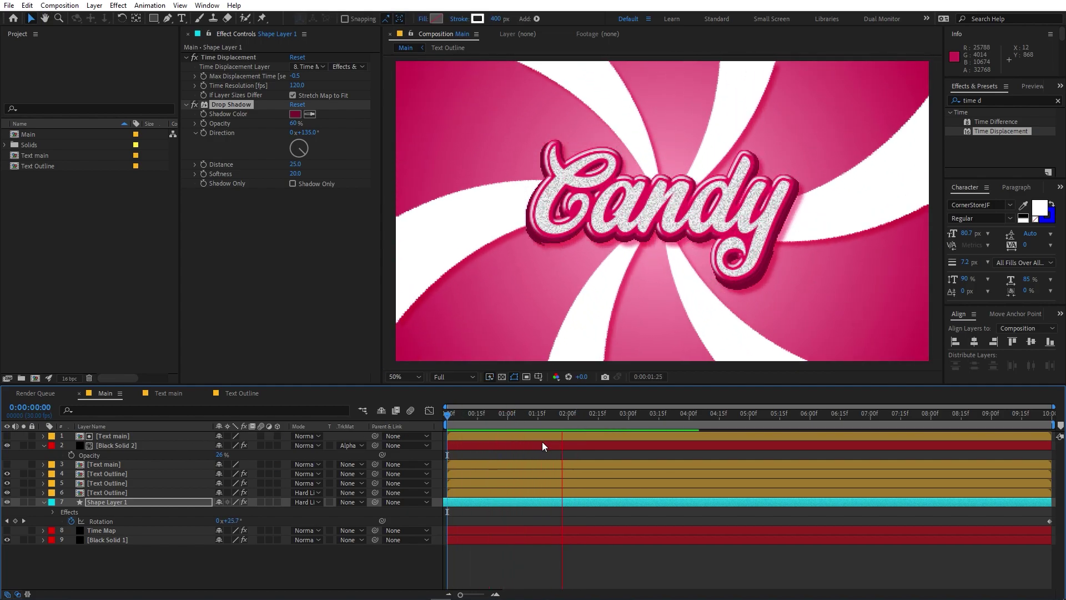
pyautogui.moveTo(555, 418); pyautogui.dragTo(641, 421)
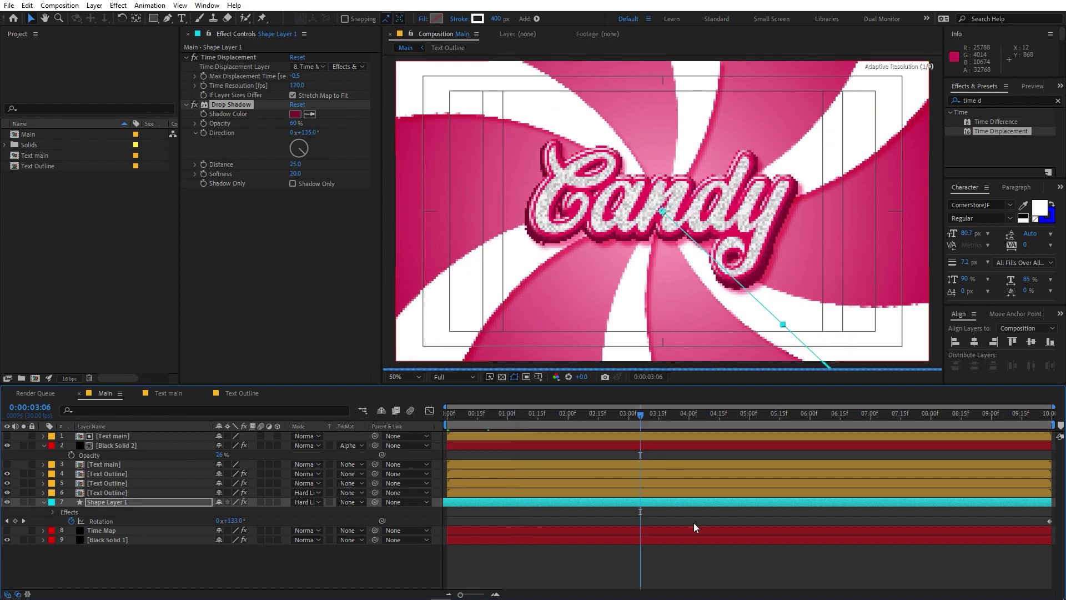
pyautogui.click(727, 575)
pyautogui.scroll(-1, 706, 269)
pyautogui.scroll(1, 706, 269)
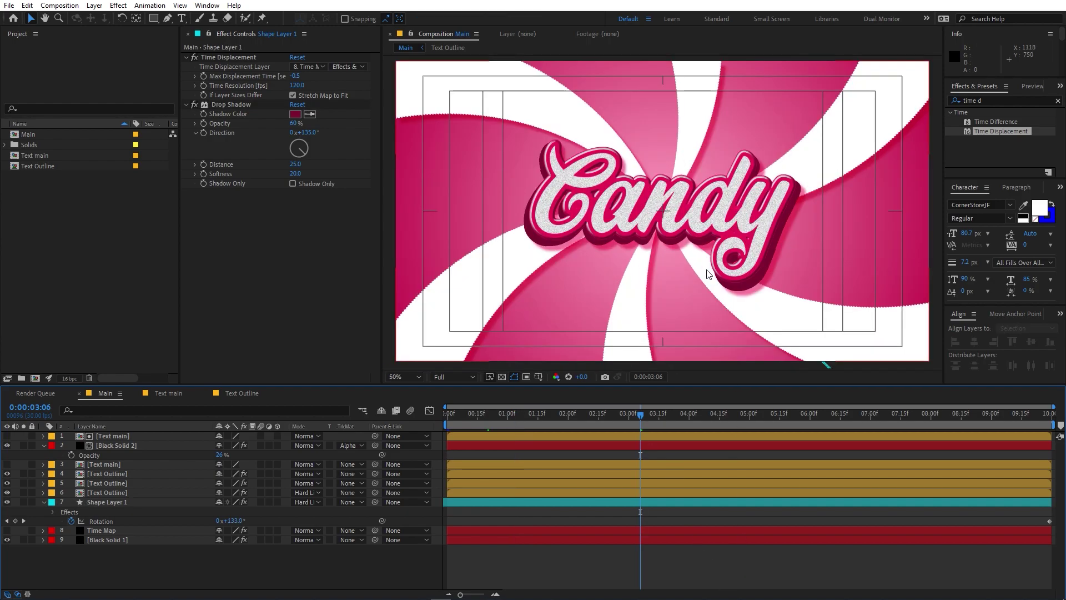